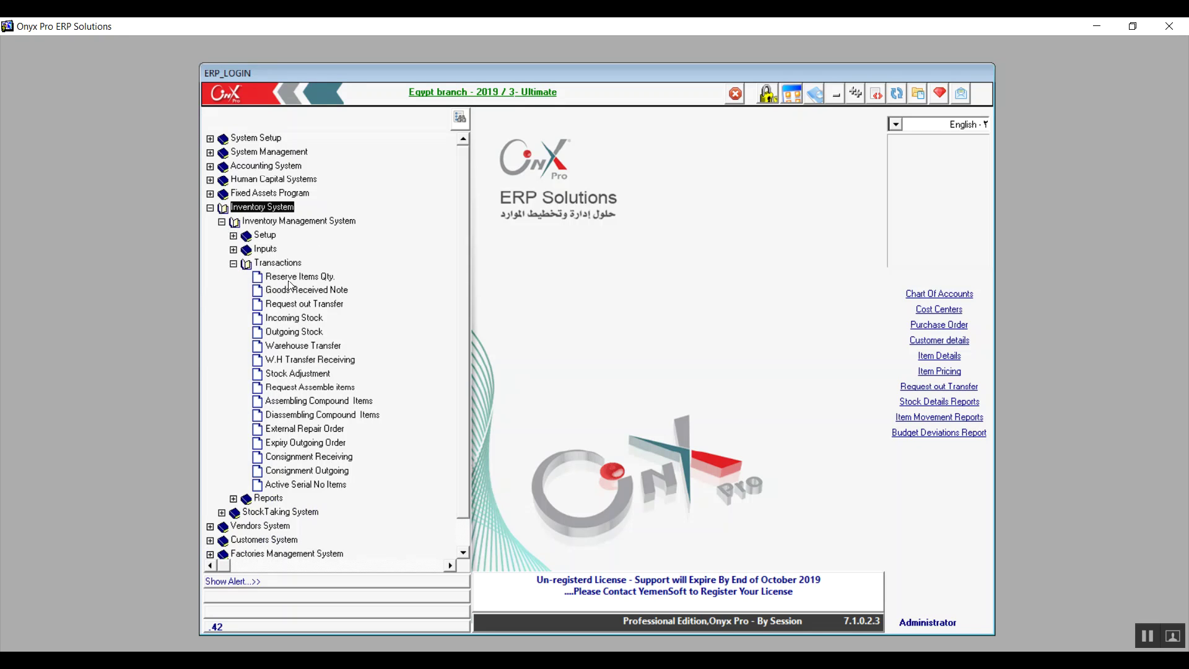
Step: Open the Reserve Items Qty. transaction and start a new reservation for 1-Egypt branch
{"action": "left_click", "coordinate": [289, 279]}
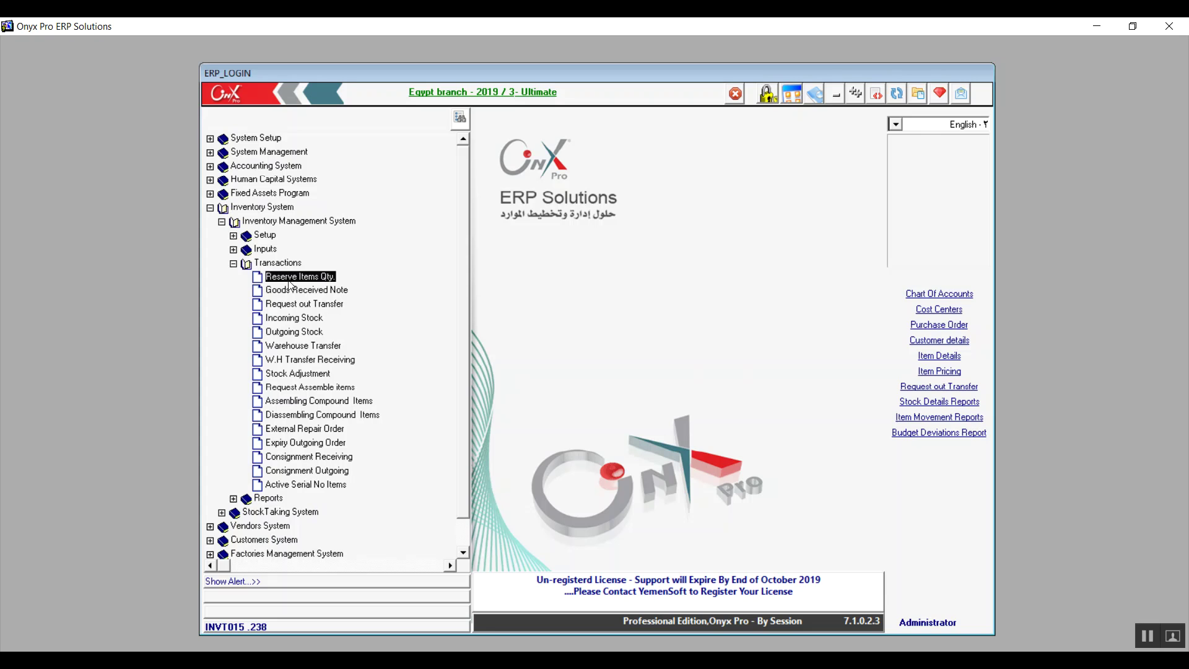
{"action": "double_click", "coordinate": [289, 279]}
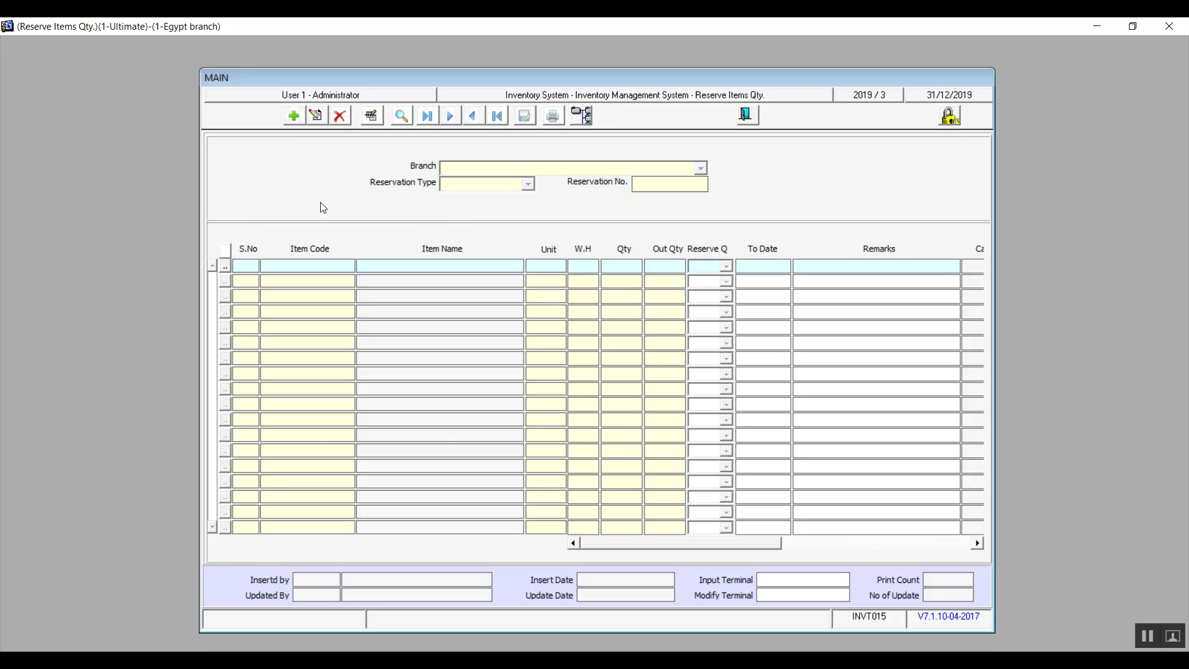
{"action": "left_click", "coordinate": [294, 117]}
{"action": "left_click", "coordinate": [701, 169]}
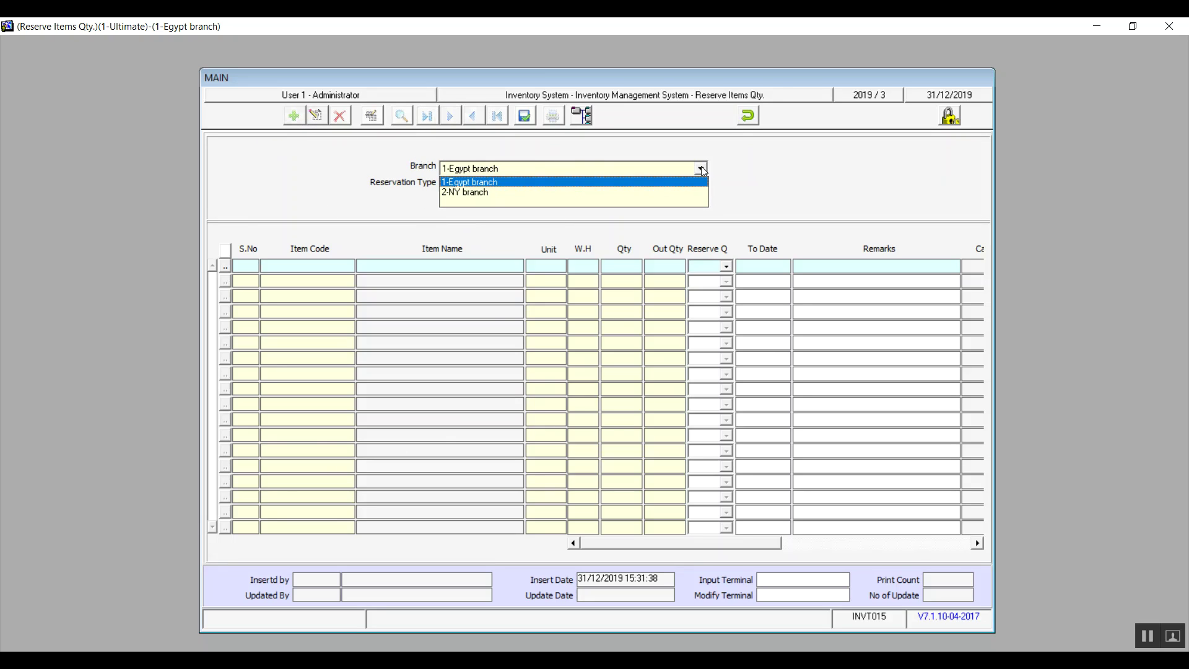
{"action": "left_click", "coordinate": [481, 182]}
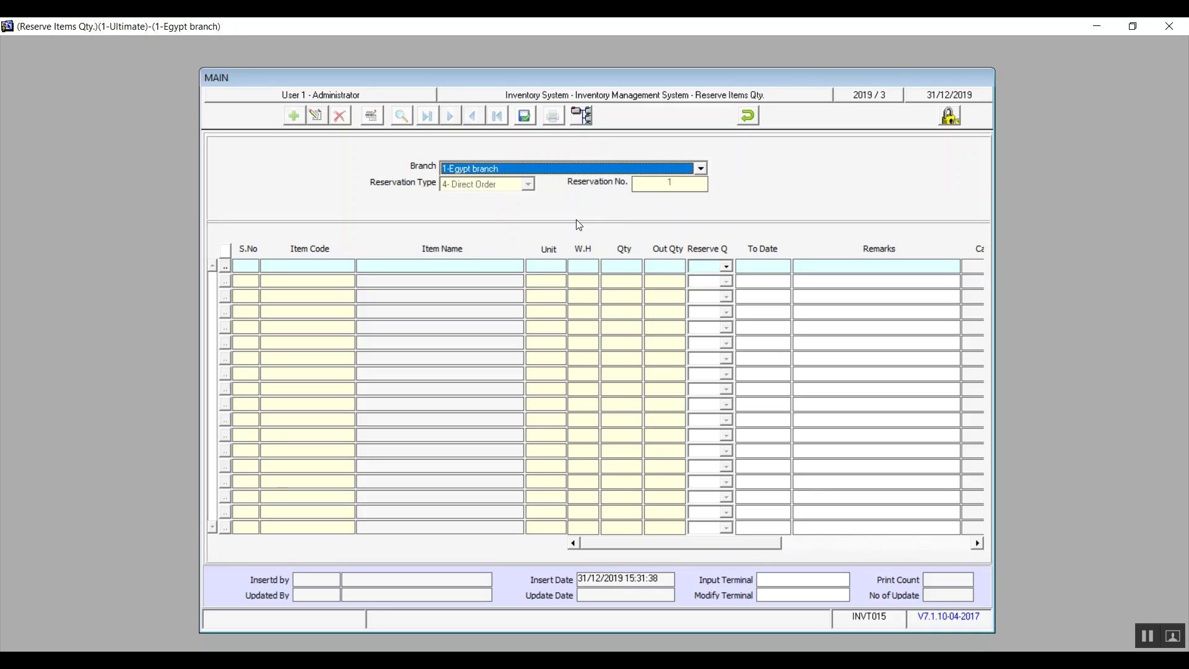
Step: Examine the reservation line's columns from Item Code through Cancelation Date, including the choices offered for Reserve Q
{"action": "left_click", "coordinate": [321, 265]}
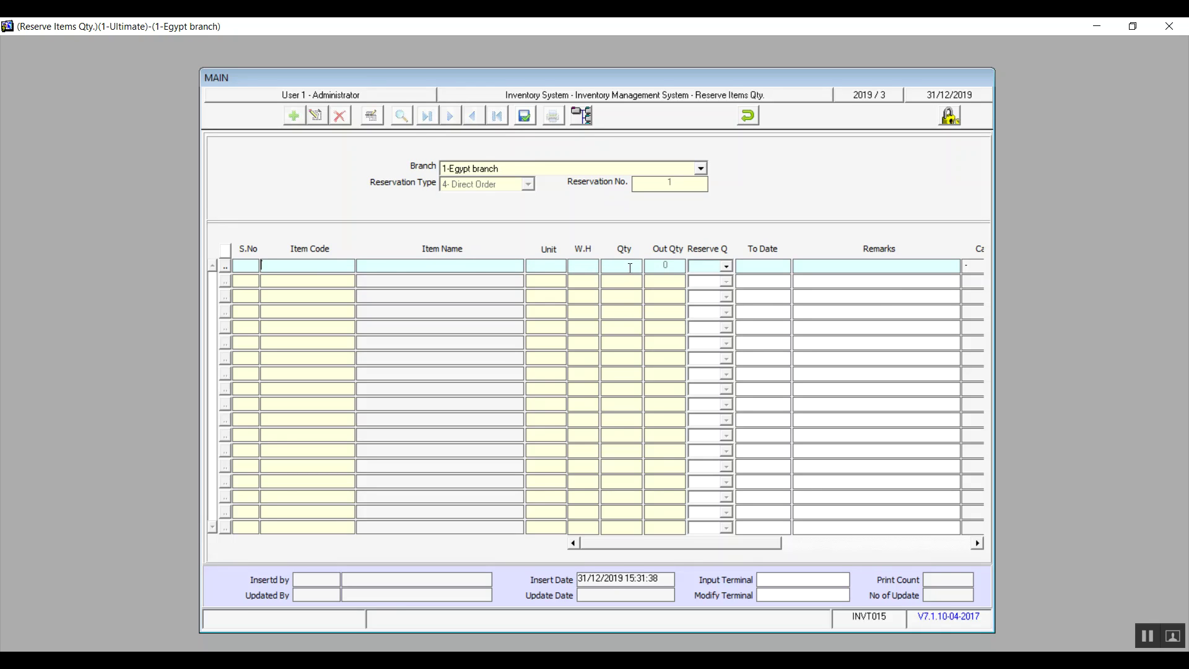
{"action": "left_click", "coordinate": [667, 266]}
{"action": "left_click", "coordinate": [725, 267]}
{"action": "left_click", "coordinate": [977, 543]}
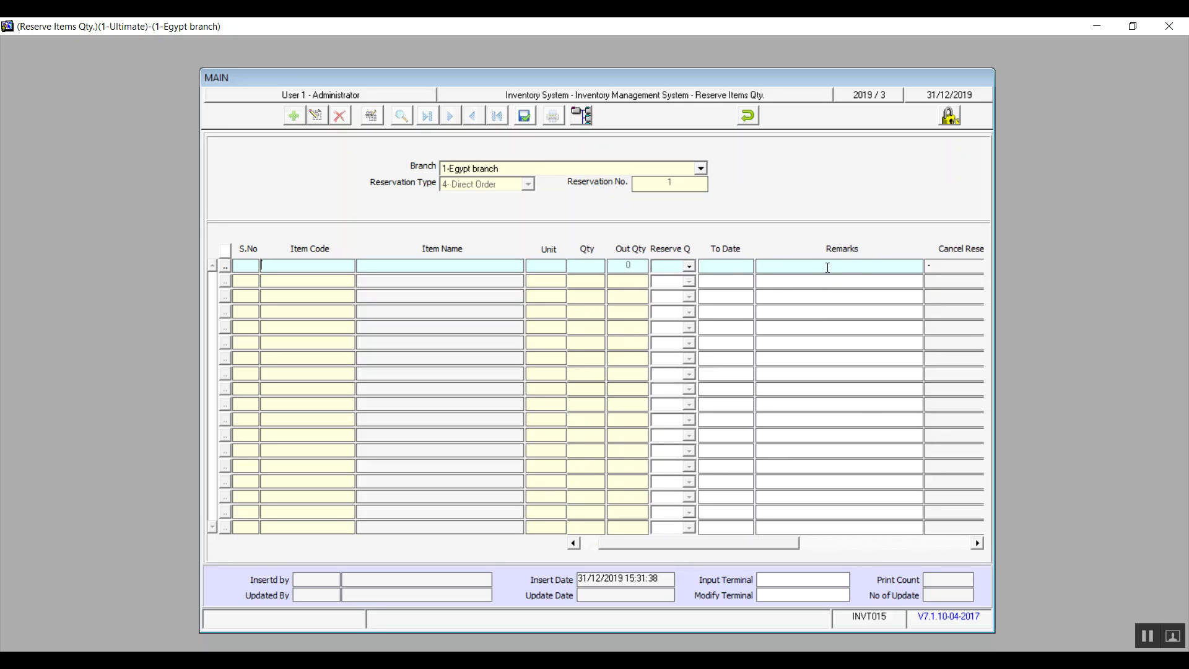
{"action": "left_click_drag", "start_coordinate": [735, 541], "coordinate": [785, 542]}
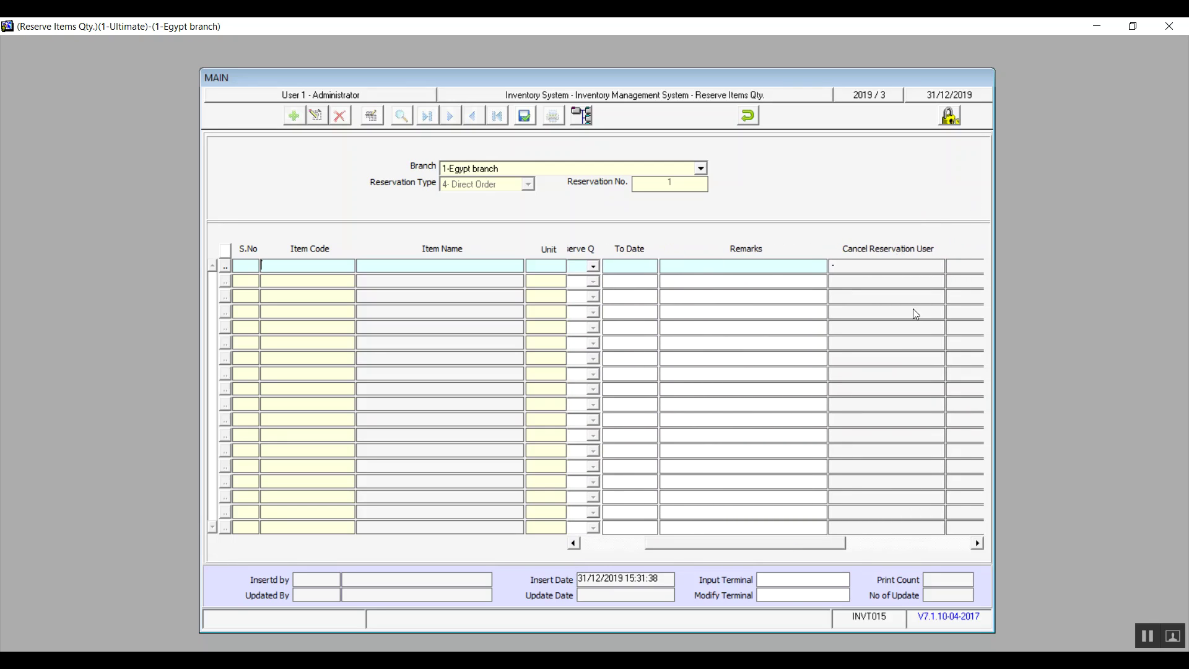
{"action": "left_click_drag", "start_coordinate": [822, 545], "coordinate": [884, 536]}
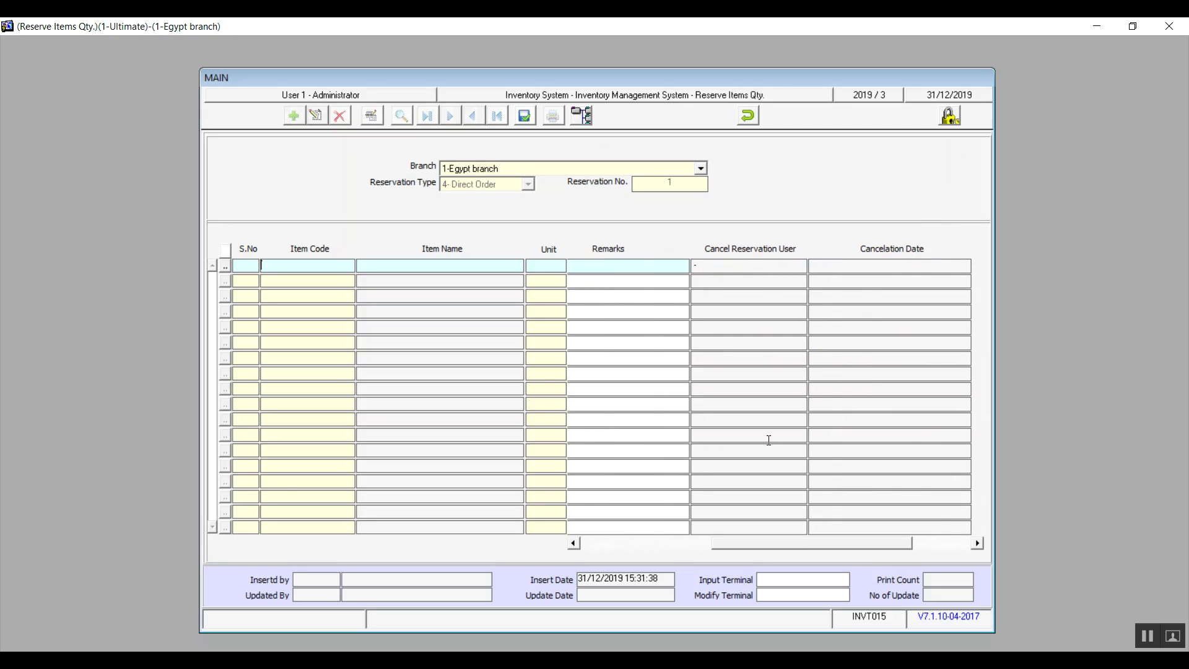
{"action": "left_click_drag", "start_coordinate": [753, 544], "coordinate": [673, 554]}
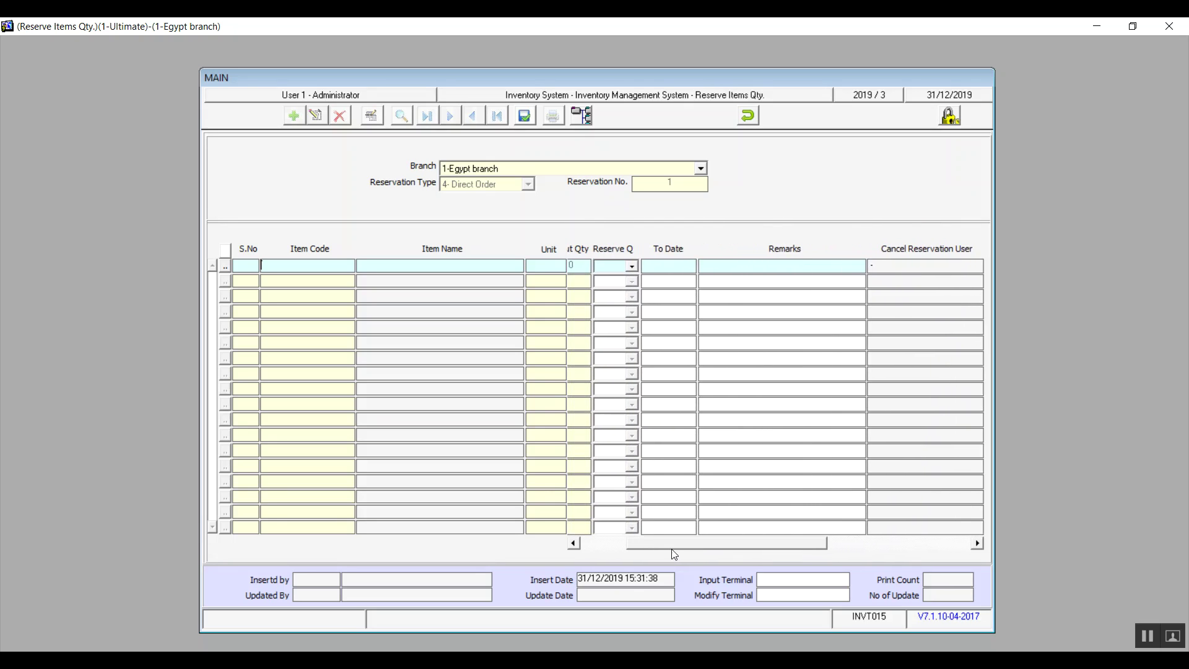
{"action": "left_click", "coordinate": [632, 267]}
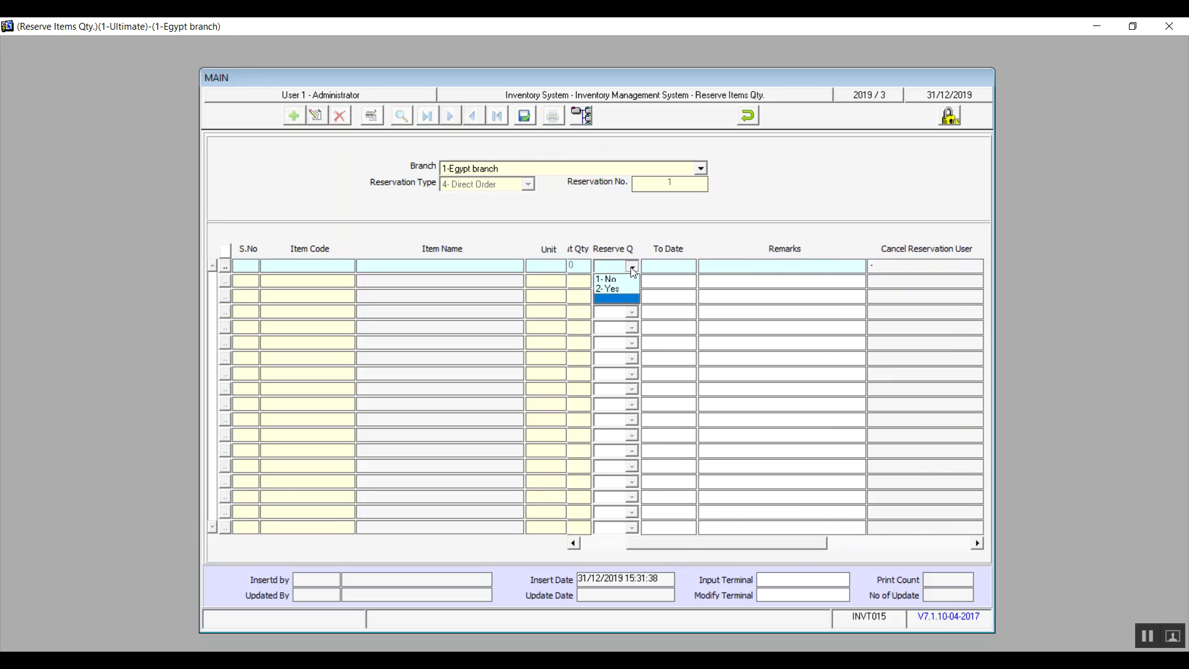
{"action": "left_click", "coordinate": [625, 304]}
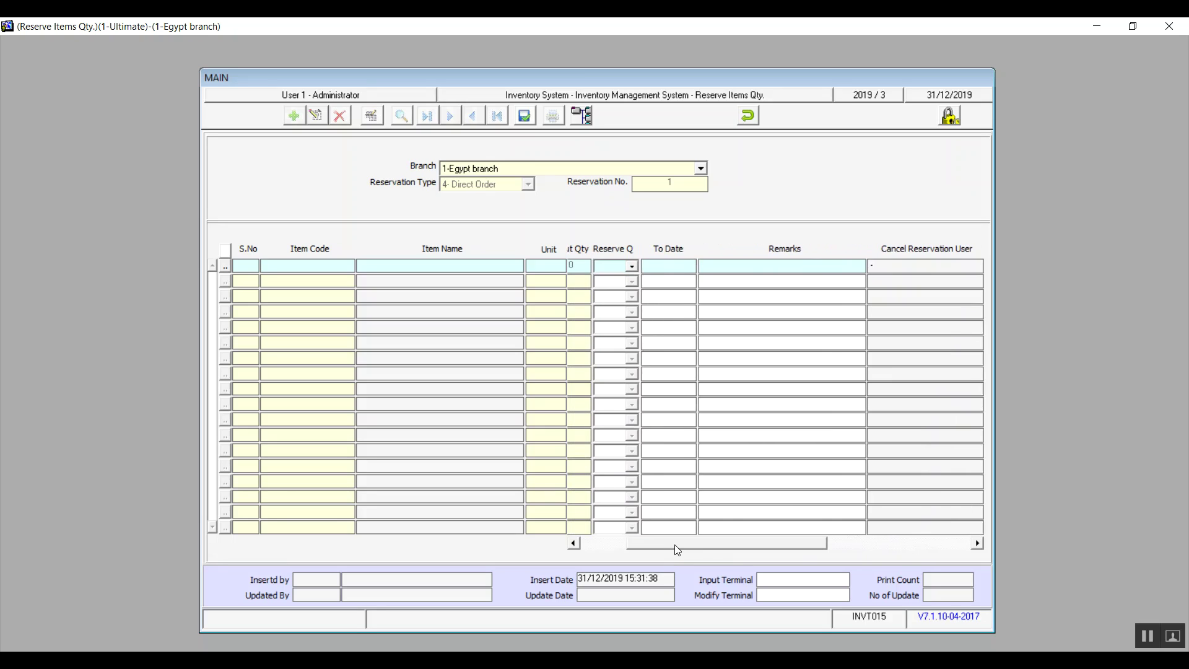
{"action": "left_click_drag", "start_coordinate": [674, 544], "coordinate": [772, 544]}
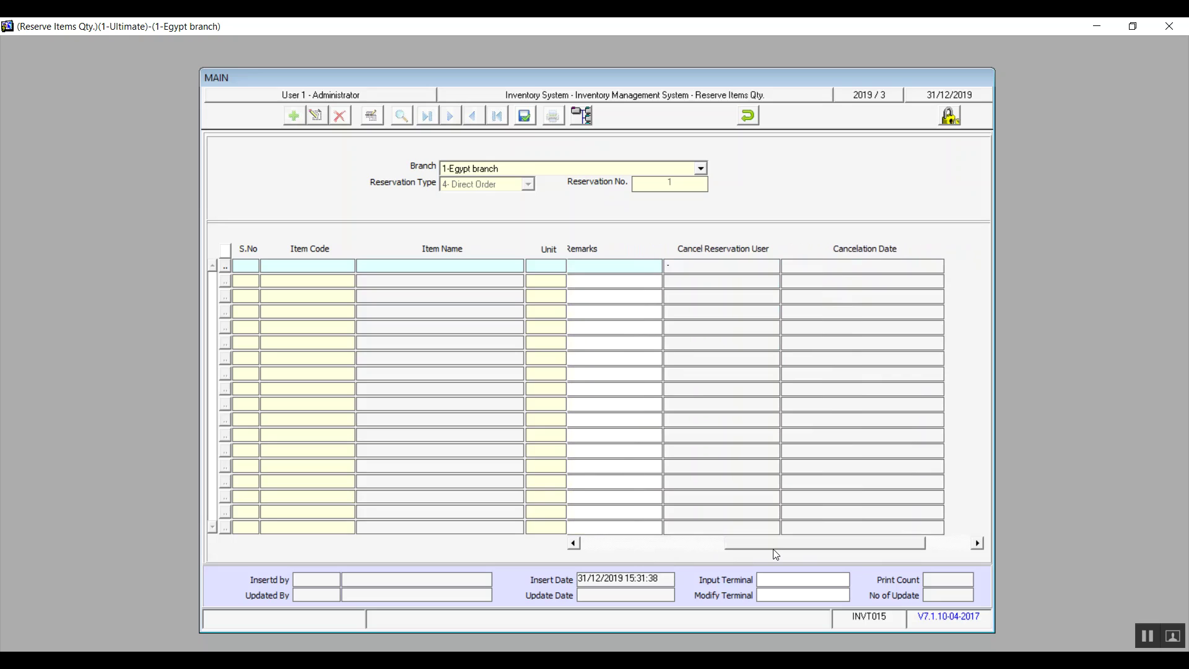
Step: Cancel the new reservation and close the Reserve Items Qty. screen
{"action": "left_click", "coordinate": [748, 116]}
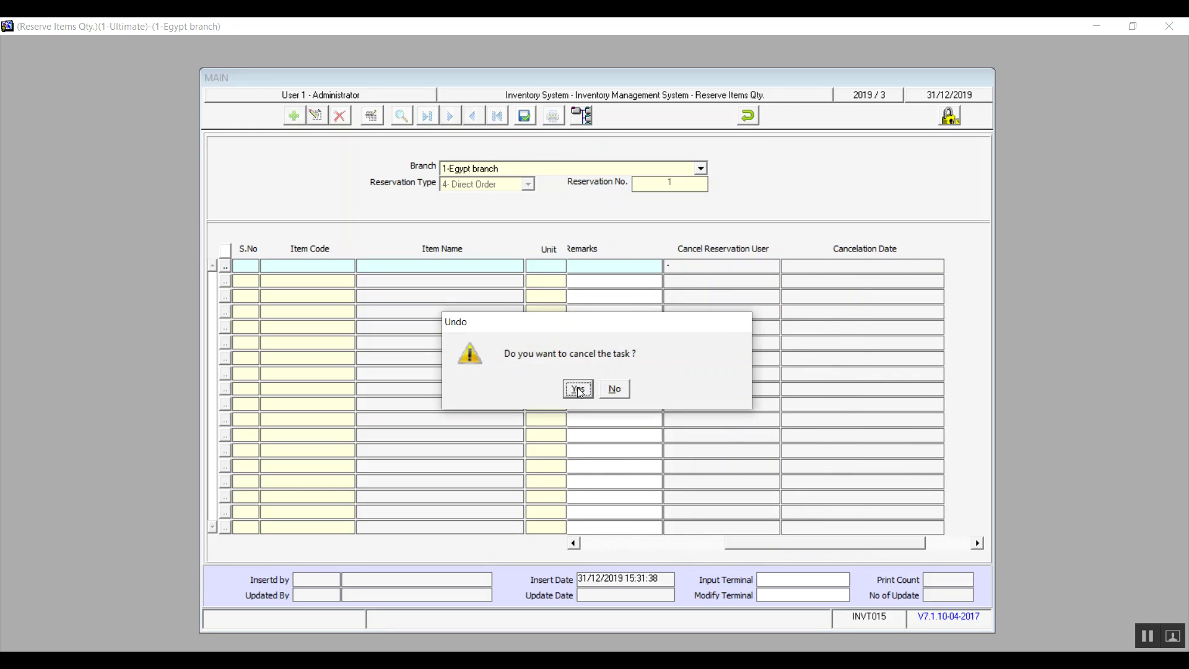
{"action": "left_click", "coordinate": [578, 389]}
{"action": "left_click", "coordinate": [749, 115]}
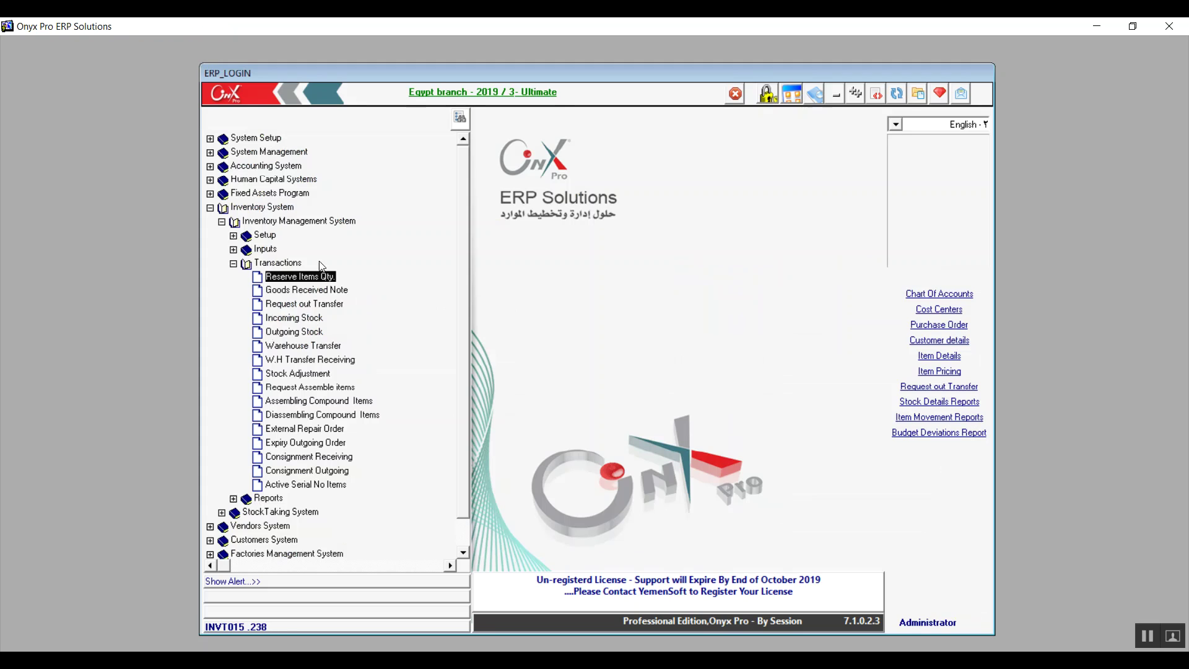
Step: Open the Goods Received Note transaction and view its Excel import options before returning to the master details
{"action": "left_click", "coordinate": [311, 295]}
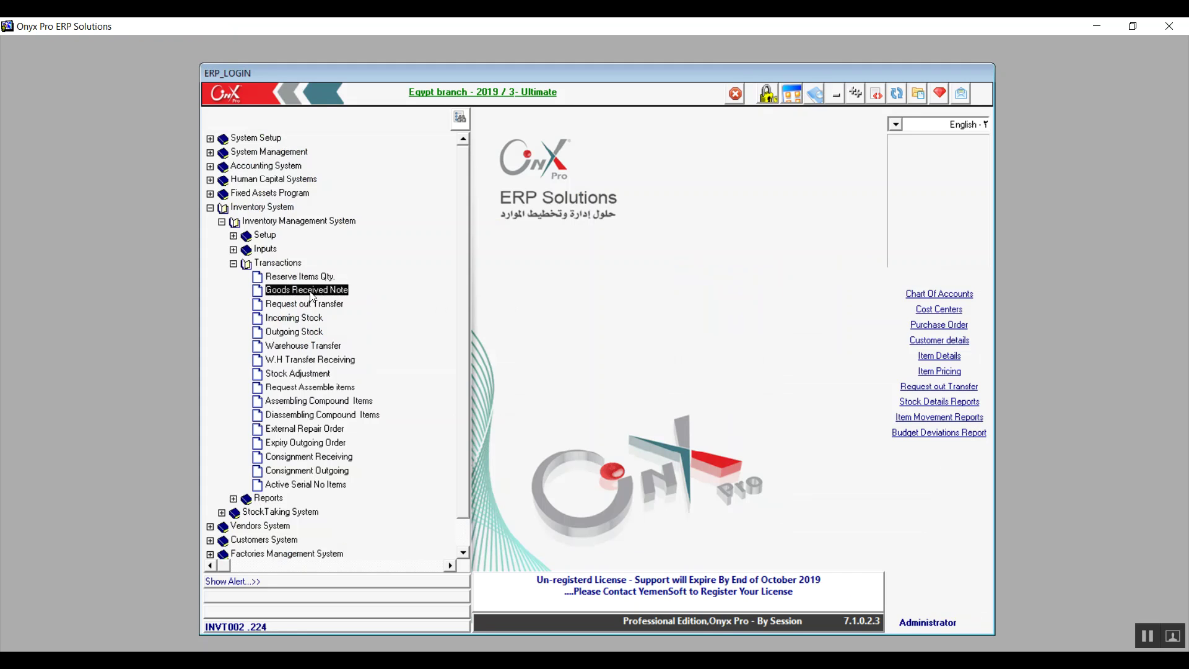
{"action": "double_click", "coordinate": [311, 291]}
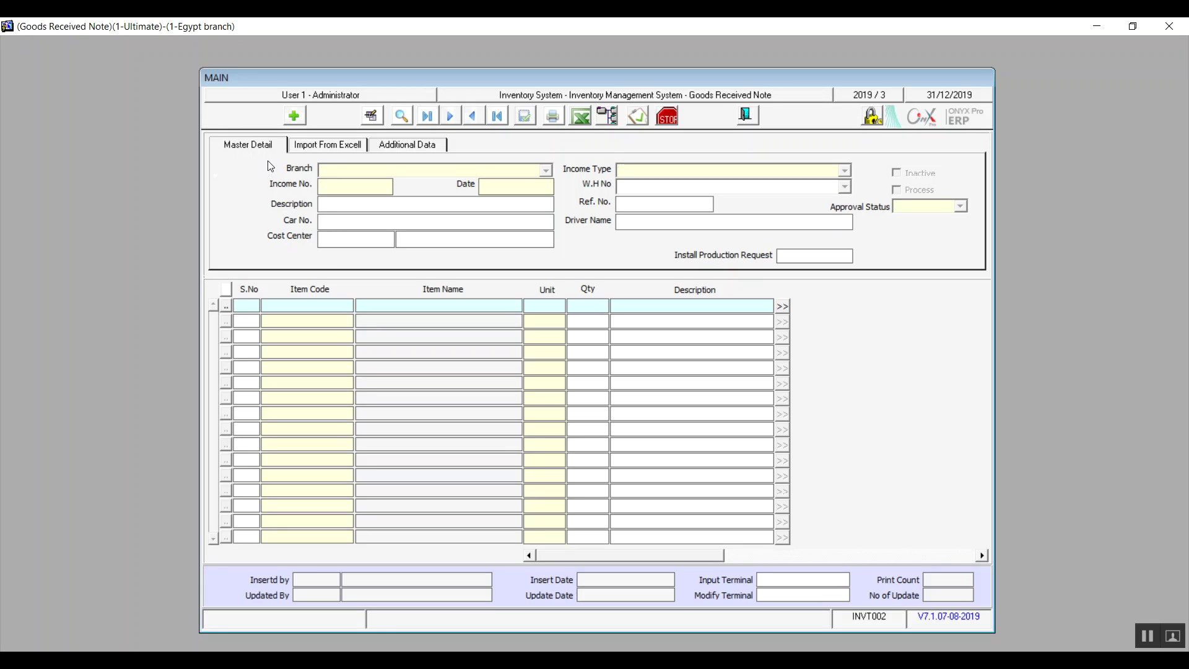
{"action": "left_click", "coordinate": [333, 149]}
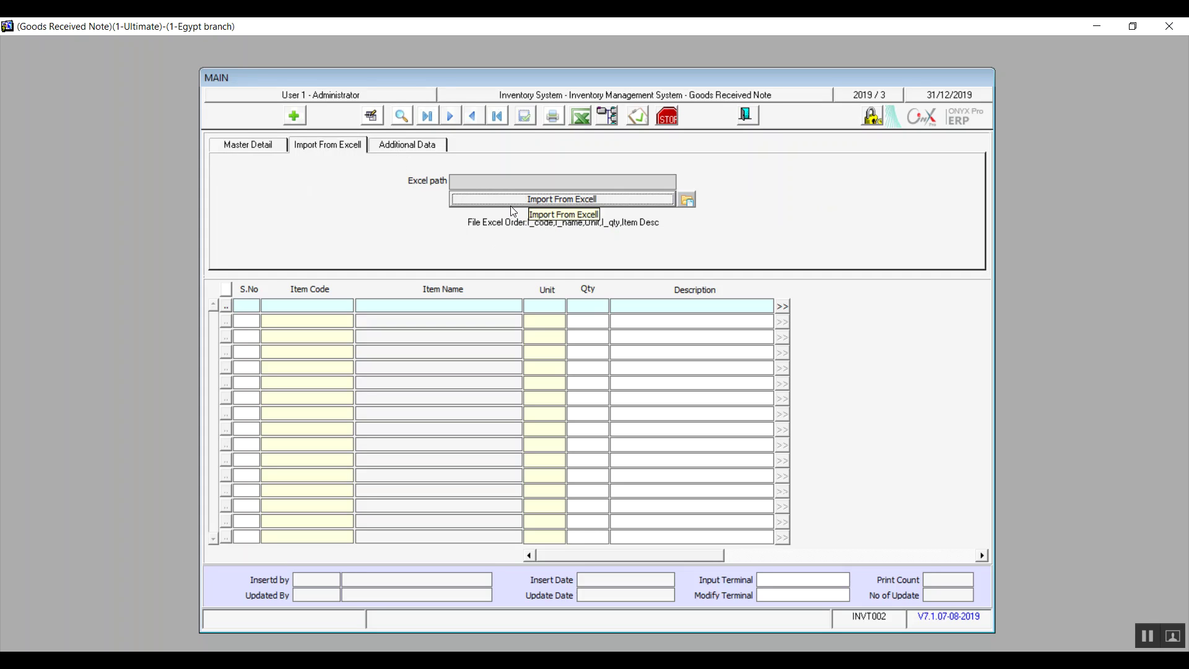
{"action": "left_click", "coordinate": [259, 152]}
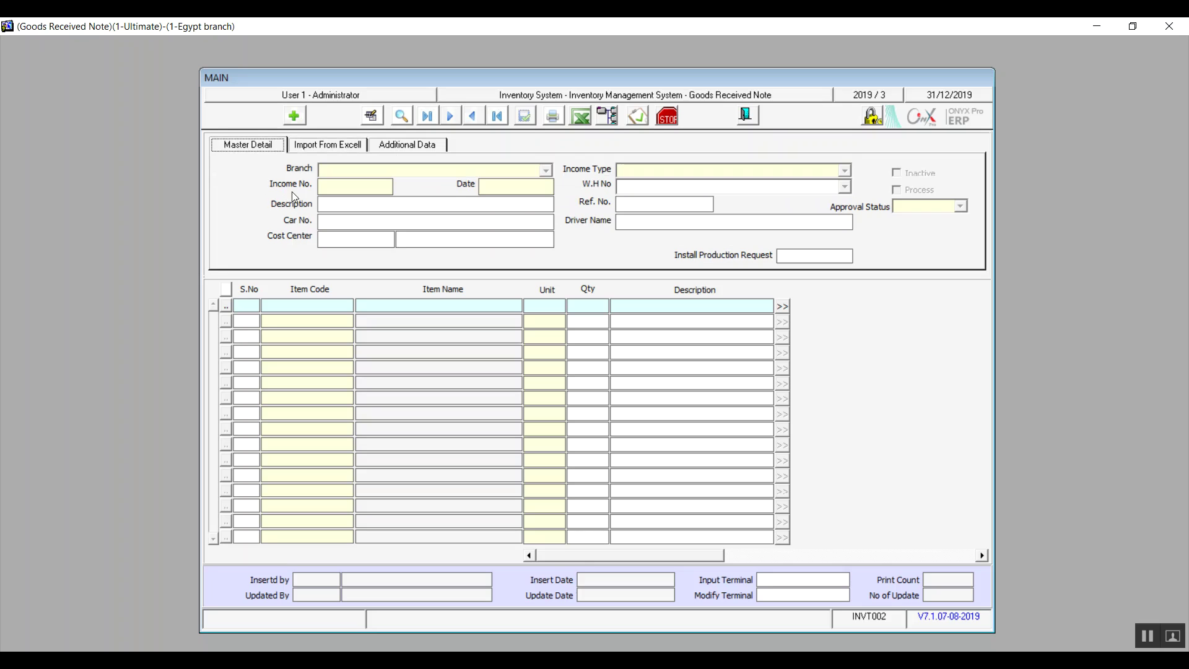
Step: Start a new goods received note with branch 1-Egypt branch, income type 1-Incoming and warehouse 1- row material
{"action": "left_click", "coordinate": [295, 119]}
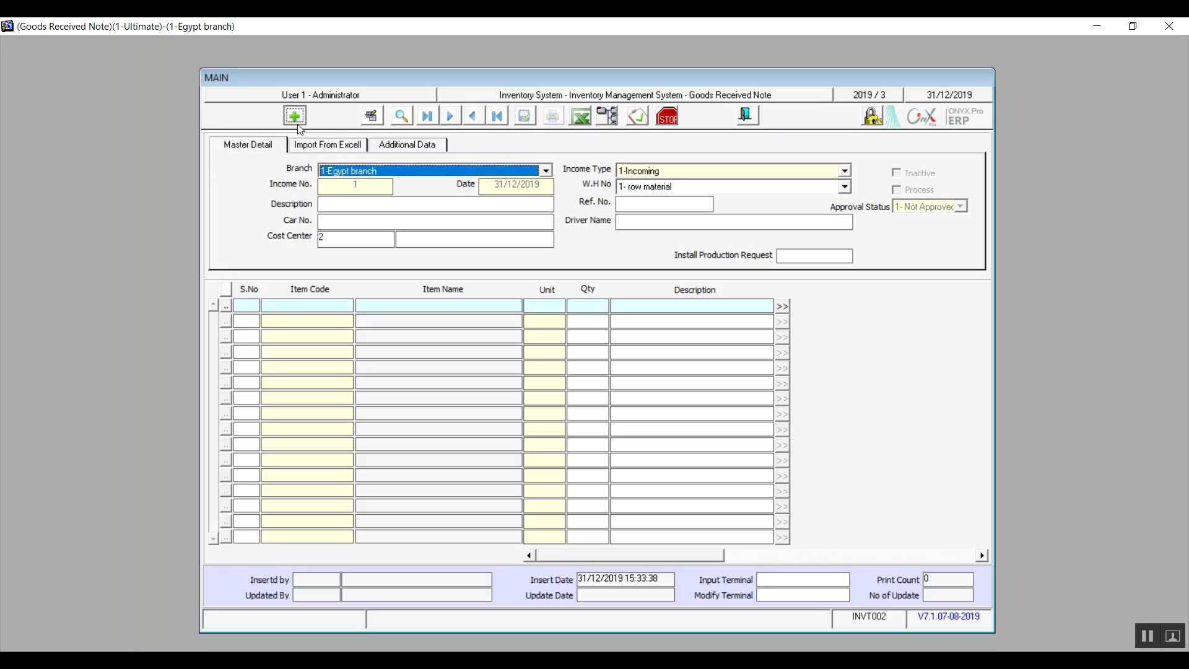
{"action": "left_click", "coordinate": [548, 171]}
{"action": "left_click", "coordinate": [536, 180]}
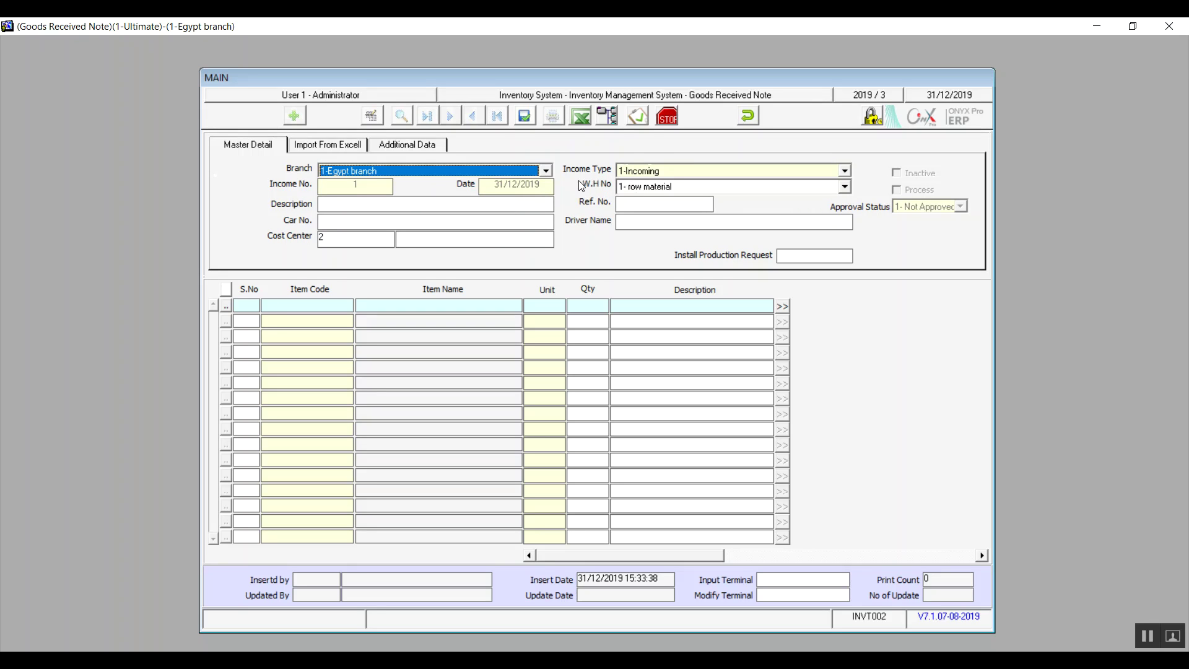
{"action": "left_click", "coordinate": [844, 170]}
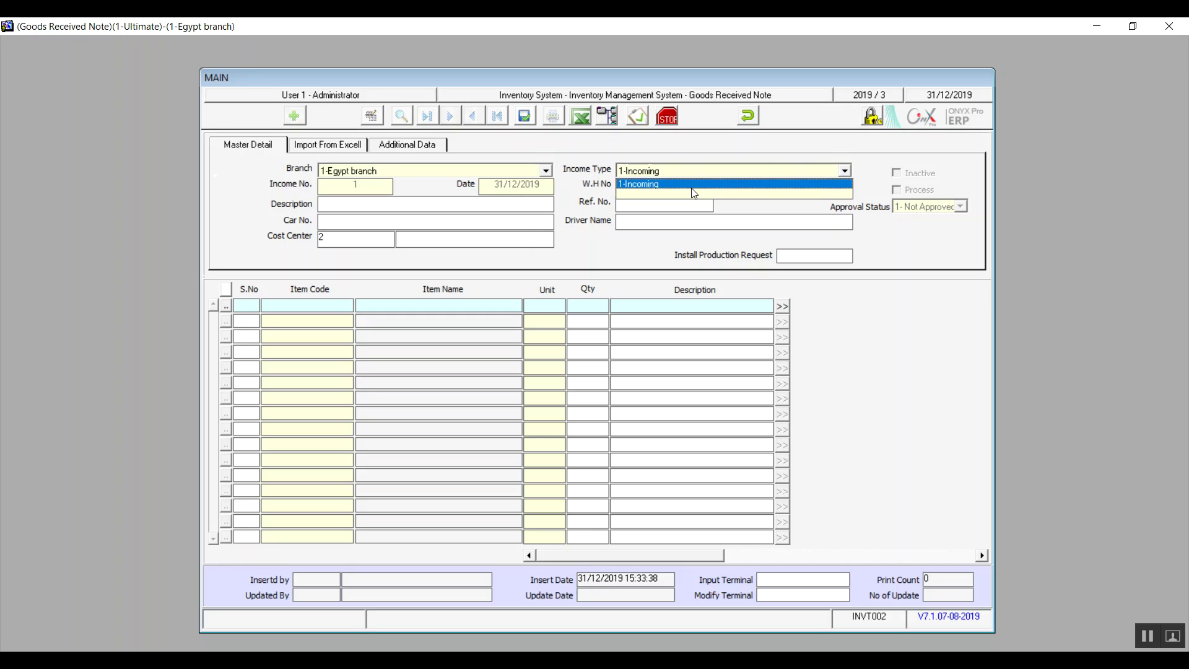
{"action": "left_click", "coordinate": [694, 185]}
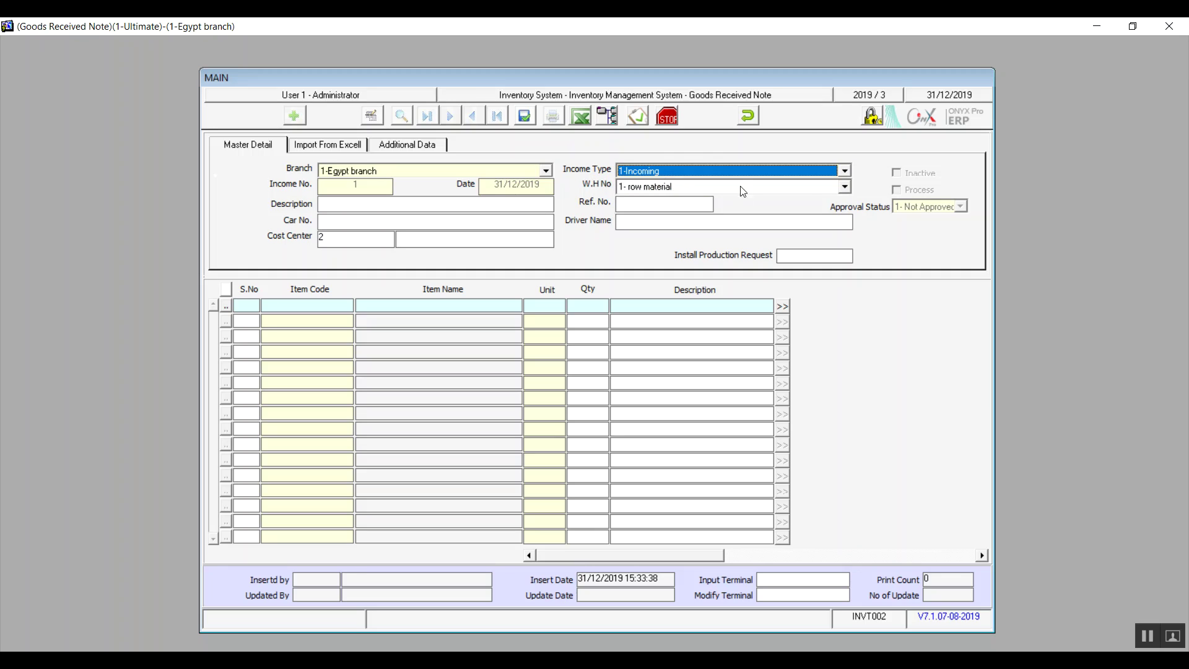
{"action": "left_click", "coordinate": [844, 187]}
{"action": "left_click", "coordinate": [849, 196]}
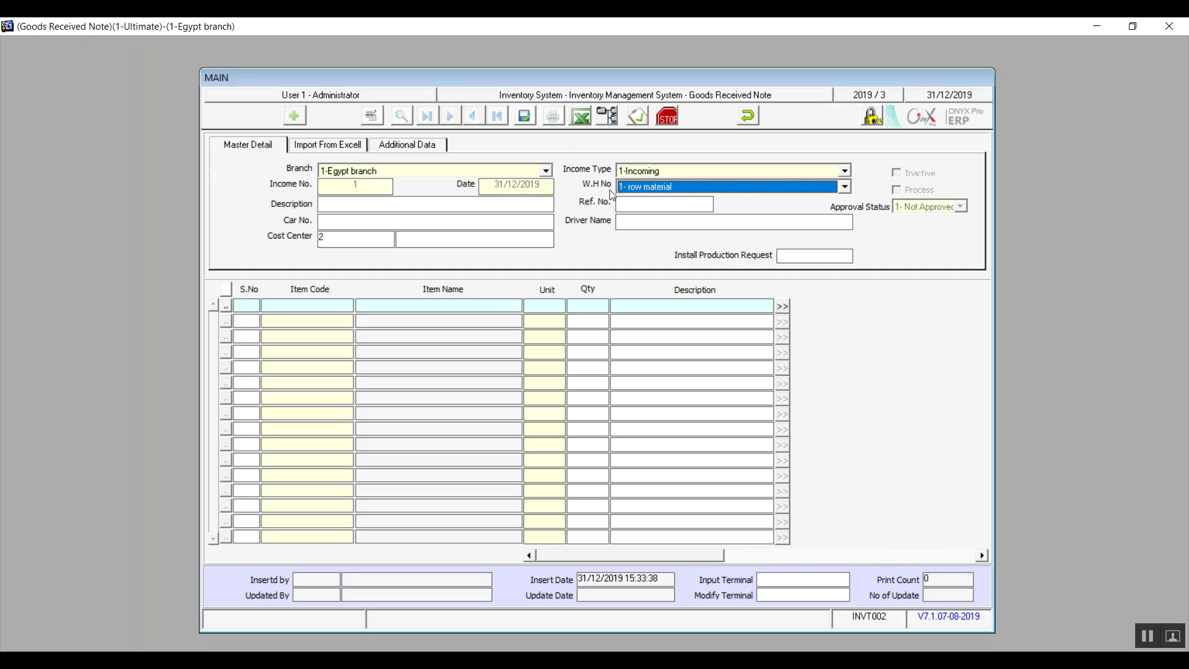
{"action": "key", "text": "Tab"}
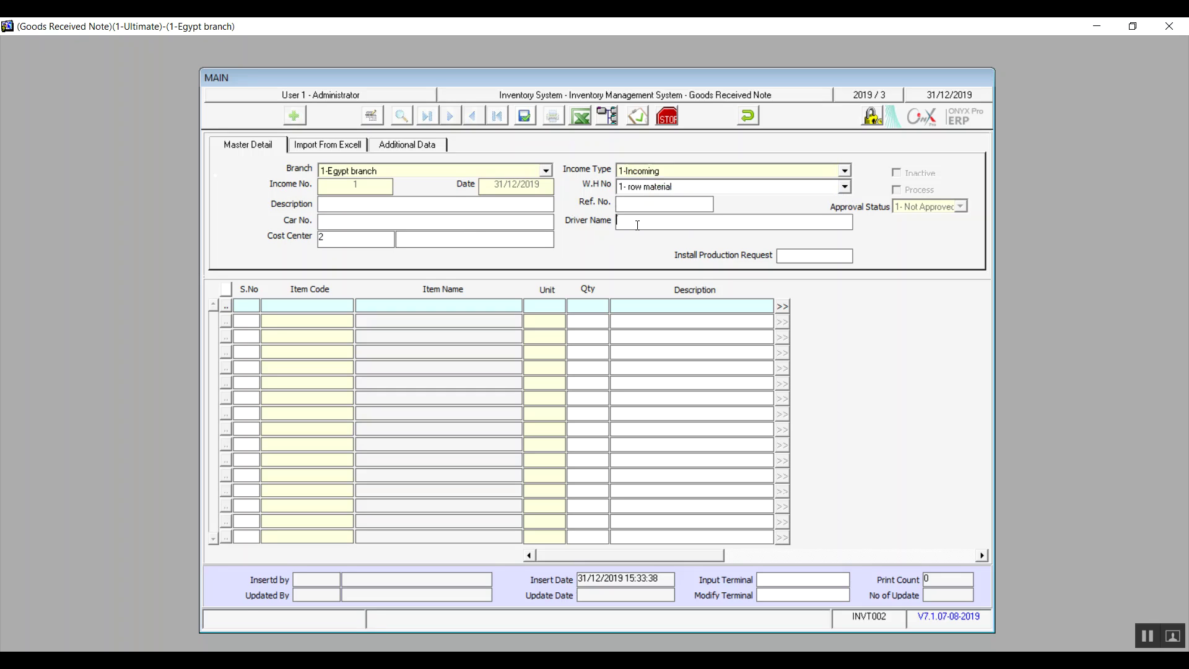
Step: Browse the list of cost centers for the note, highlight Wintter 3-1, and leave the list without choosing one
{"action": "left_click", "coordinate": [379, 242]}
{"action": "double_click", "coordinate": [339, 239]}
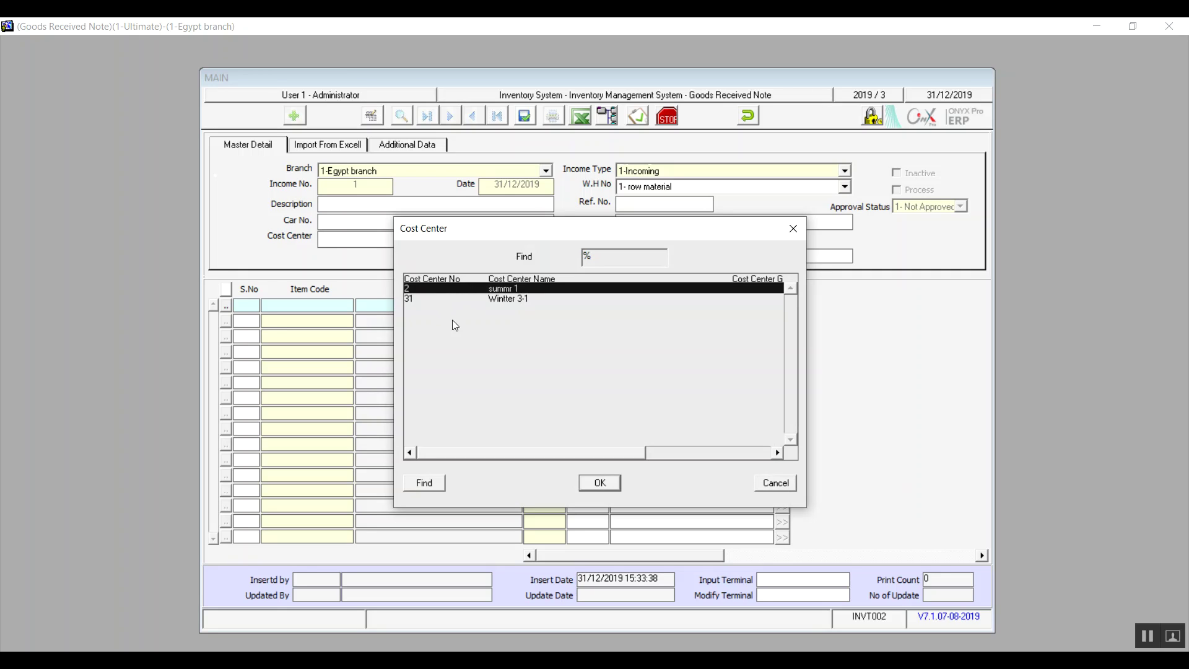
{"action": "left_click", "coordinate": [506, 302]}
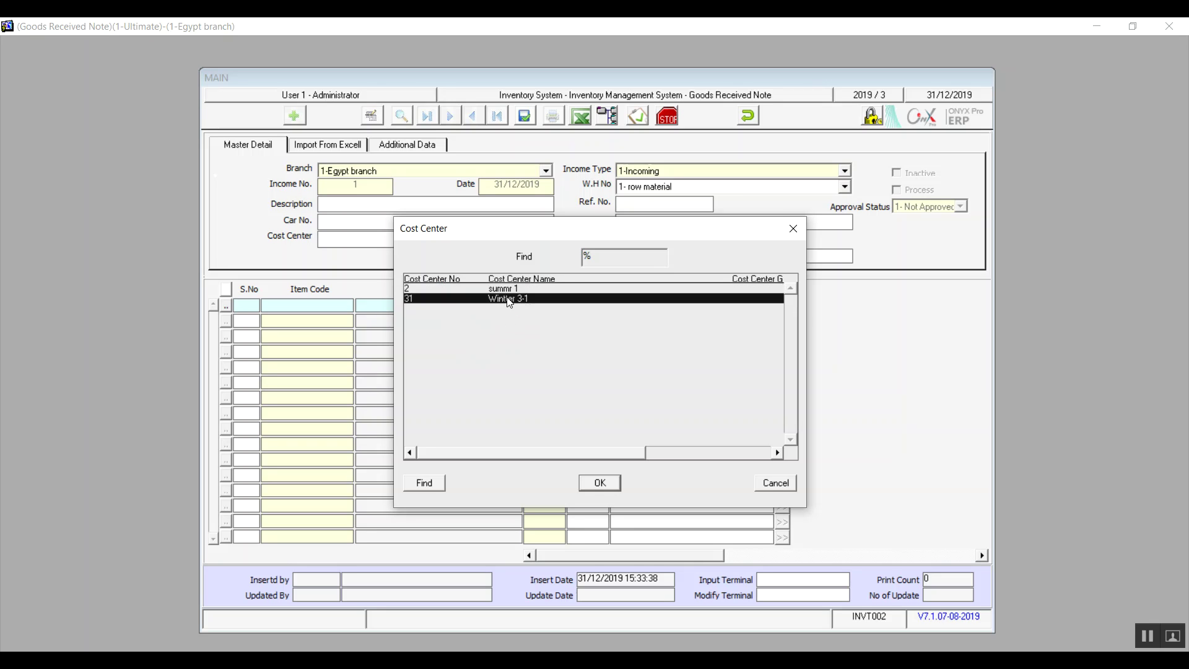
{"action": "left_click", "coordinate": [775, 483]}
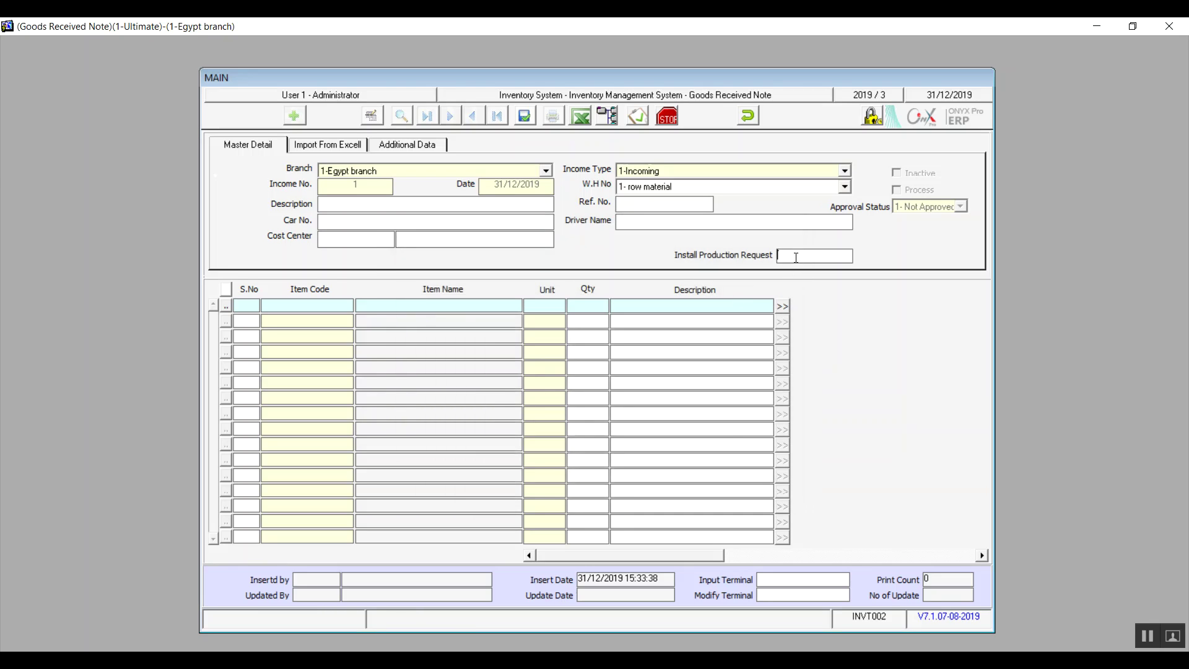
Step: Review the Install Production Request field, the first line's item code, name and quantity cells, and the note's additional data fields
{"action": "left_click", "coordinate": [795, 257]}
{"action": "left_click", "coordinate": [290, 308]}
{"action": "left_click", "coordinate": [436, 305]}
{"action": "left_click", "coordinate": [592, 307]}
{"action": "left_click", "coordinate": [405, 148]}
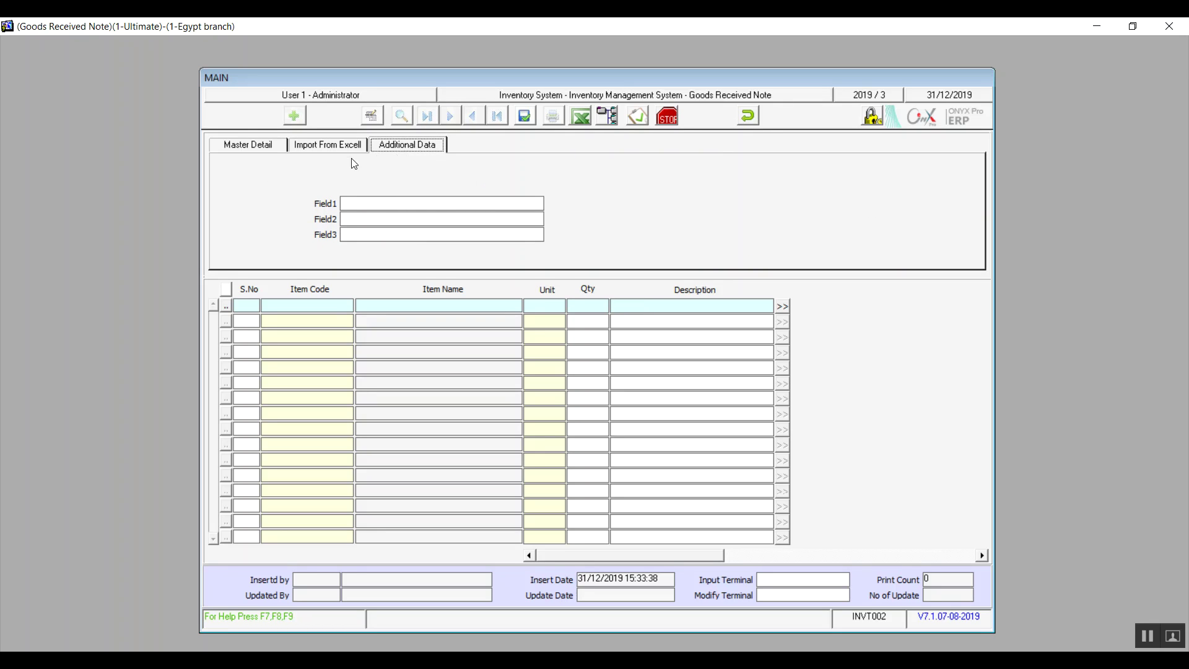
{"action": "left_click", "coordinate": [386, 202]}
Step: Cancel the new goods received note and close its screen
{"action": "left_click", "coordinate": [755, 120]}
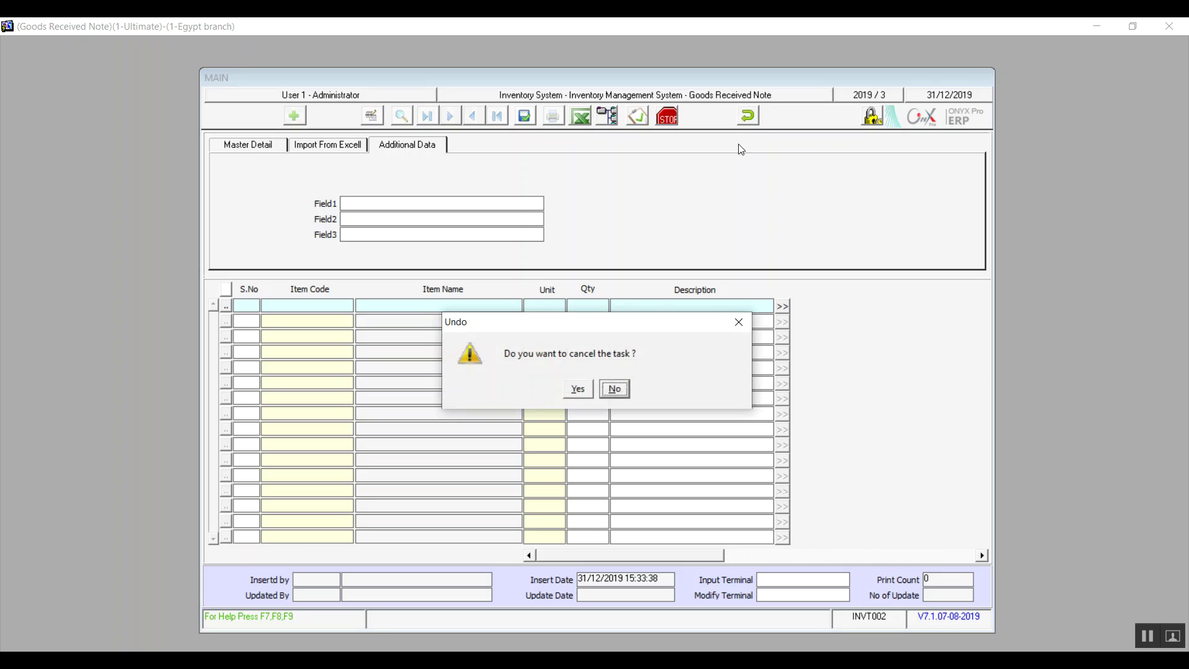
{"action": "left_click", "coordinate": [578, 388]}
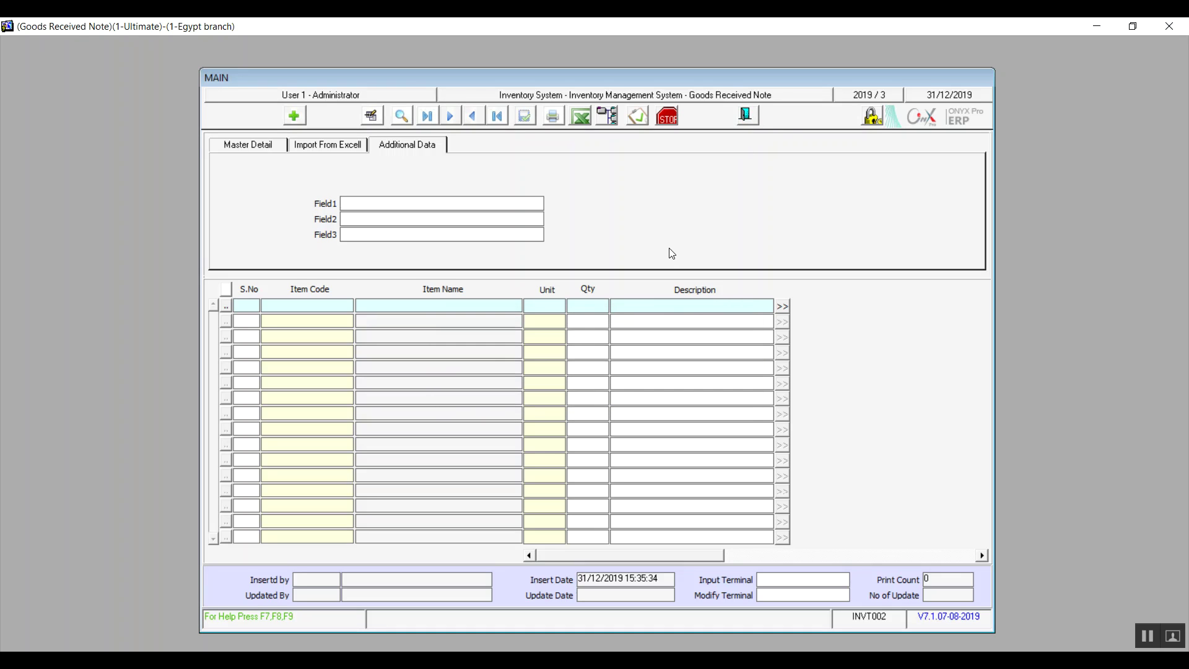
{"action": "left_click", "coordinate": [754, 112]}
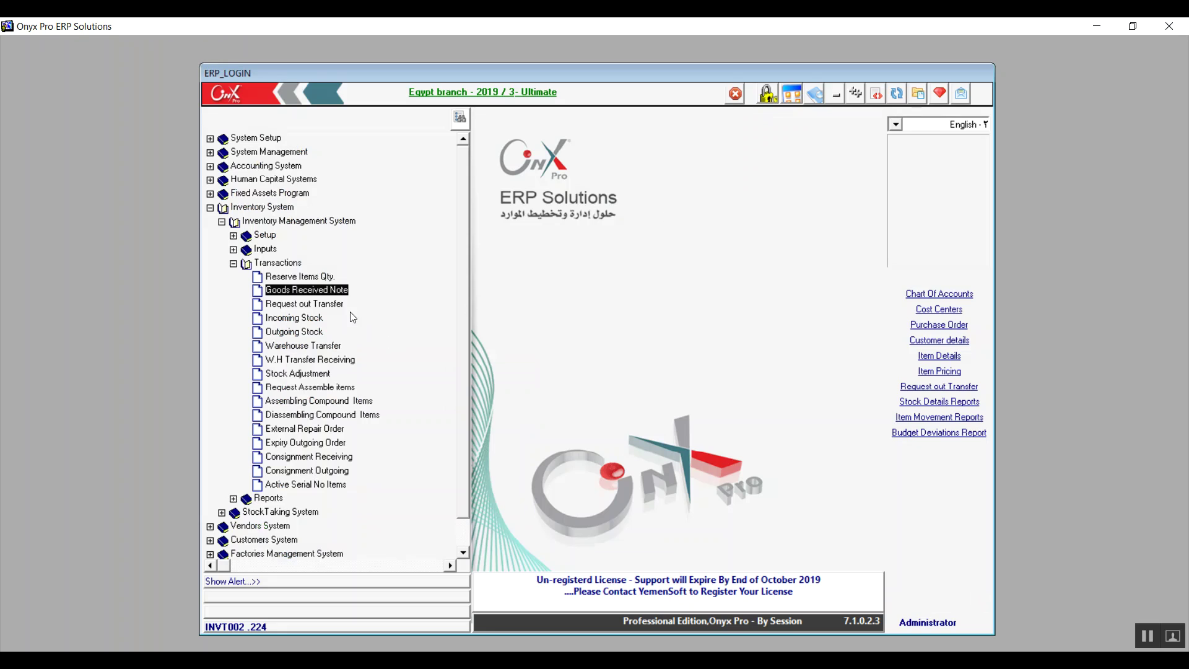
Step: Reopen the Goods Received Note screen, view a newly started note's master details, and discard the note
{"action": "double_click", "coordinate": [310, 290]}
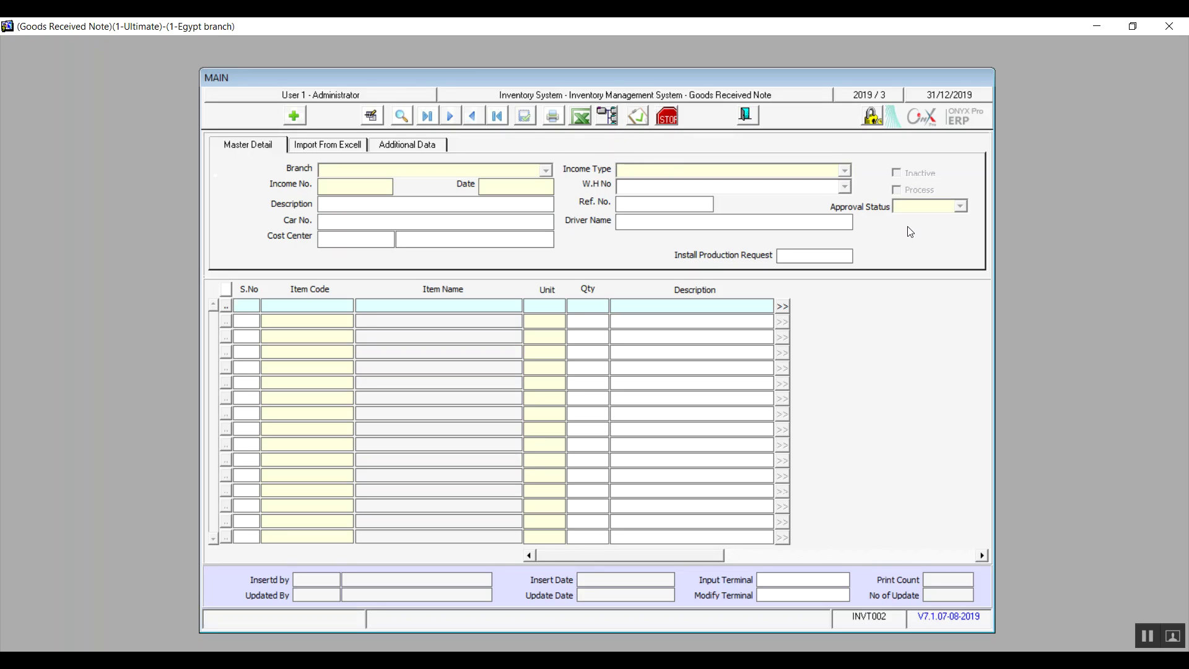
{"action": "left_click", "coordinate": [293, 117]}
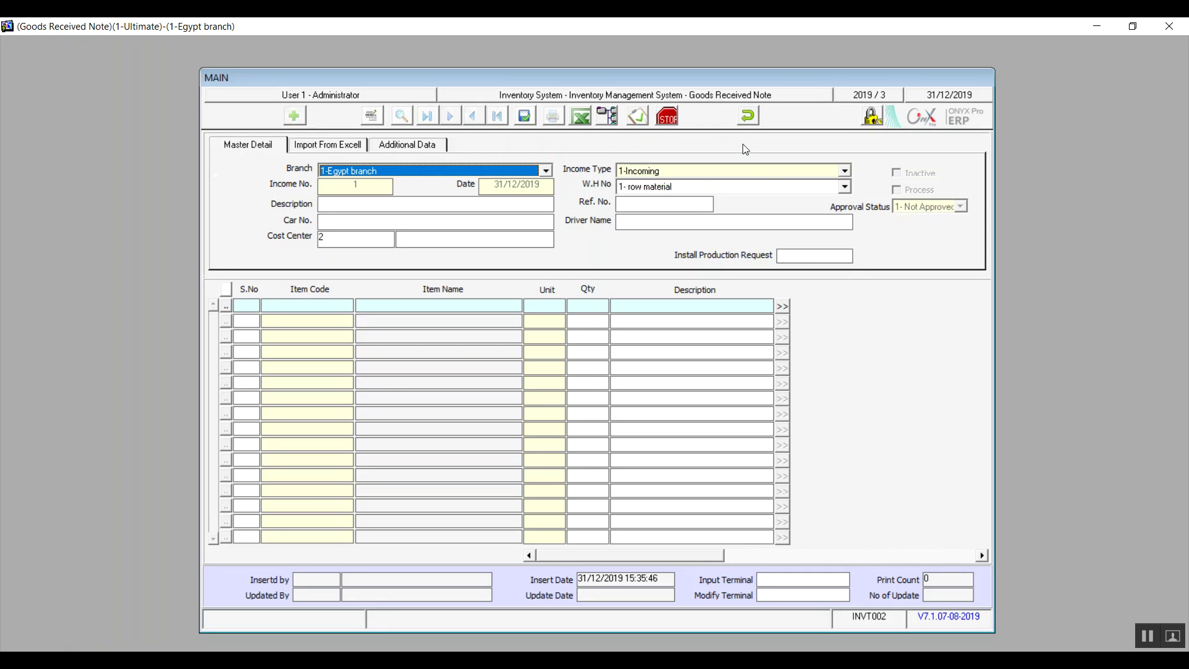
{"action": "left_click", "coordinate": [750, 116]}
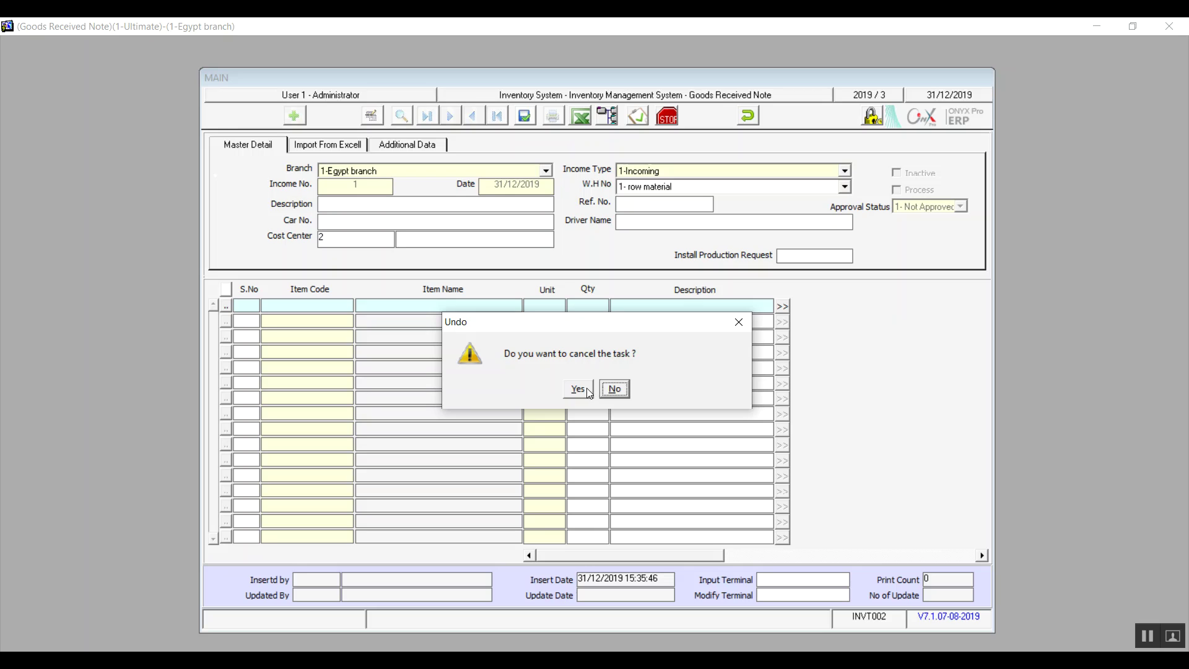
{"action": "left_click", "coordinate": [578, 388]}
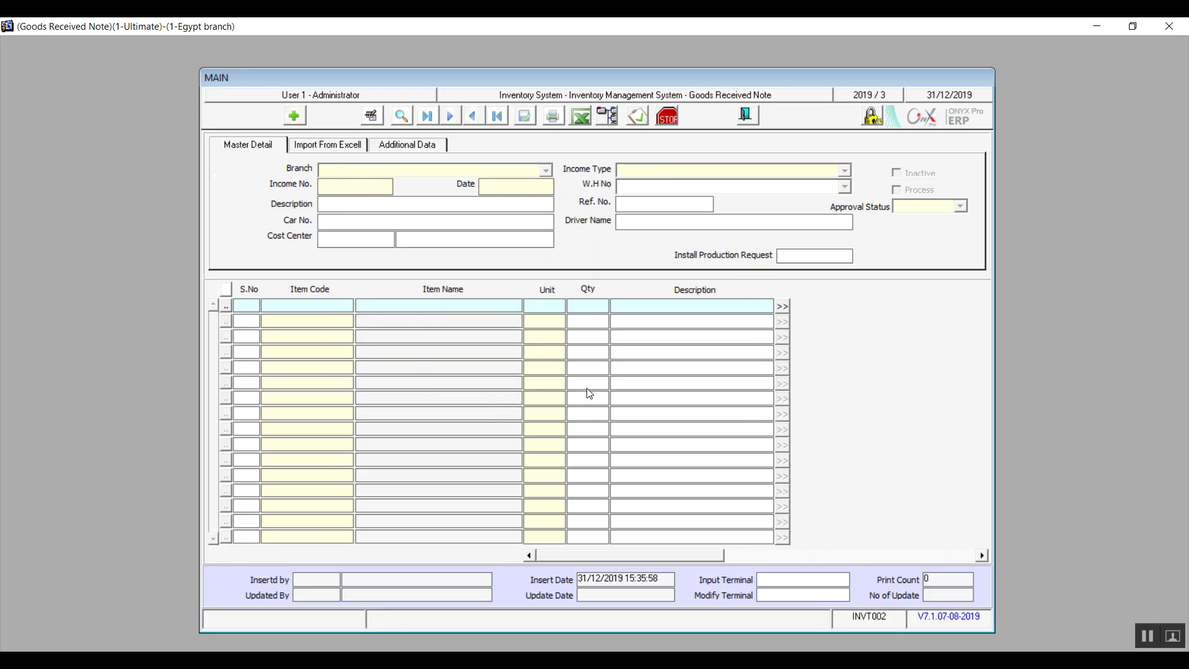
Step: Switch from Goods Received Note to the Request out Transfer screen and view its Excel import and additional data sections
{"action": "left_click", "coordinate": [745, 116]}
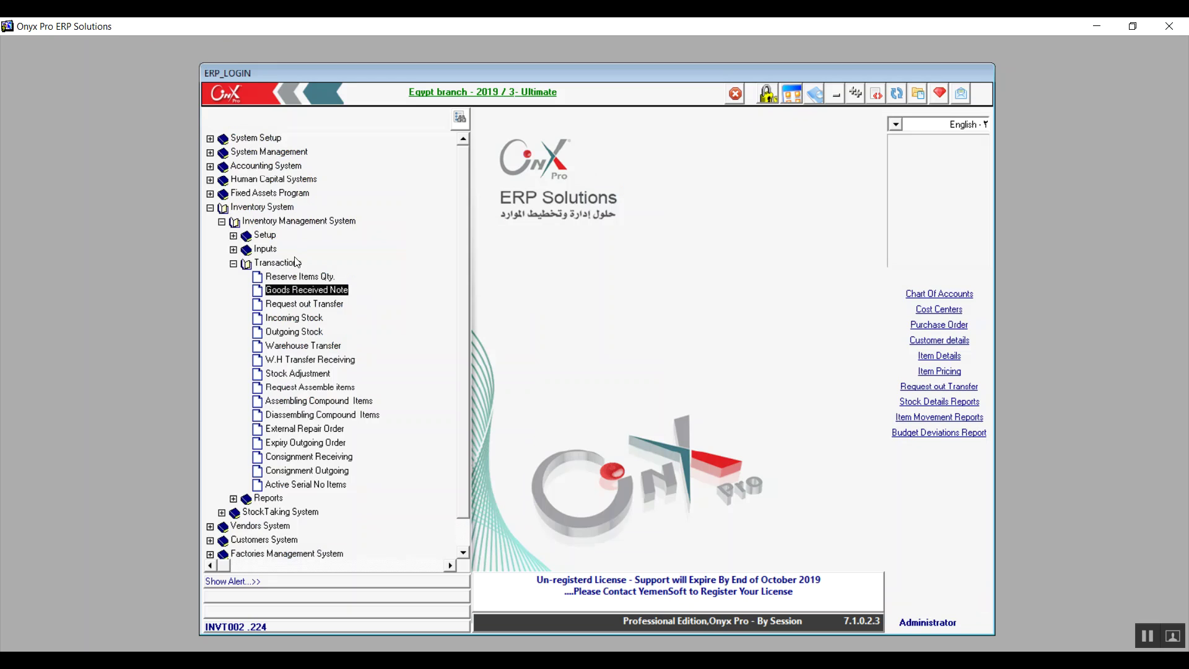
{"action": "double_click", "coordinate": [317, 306]}
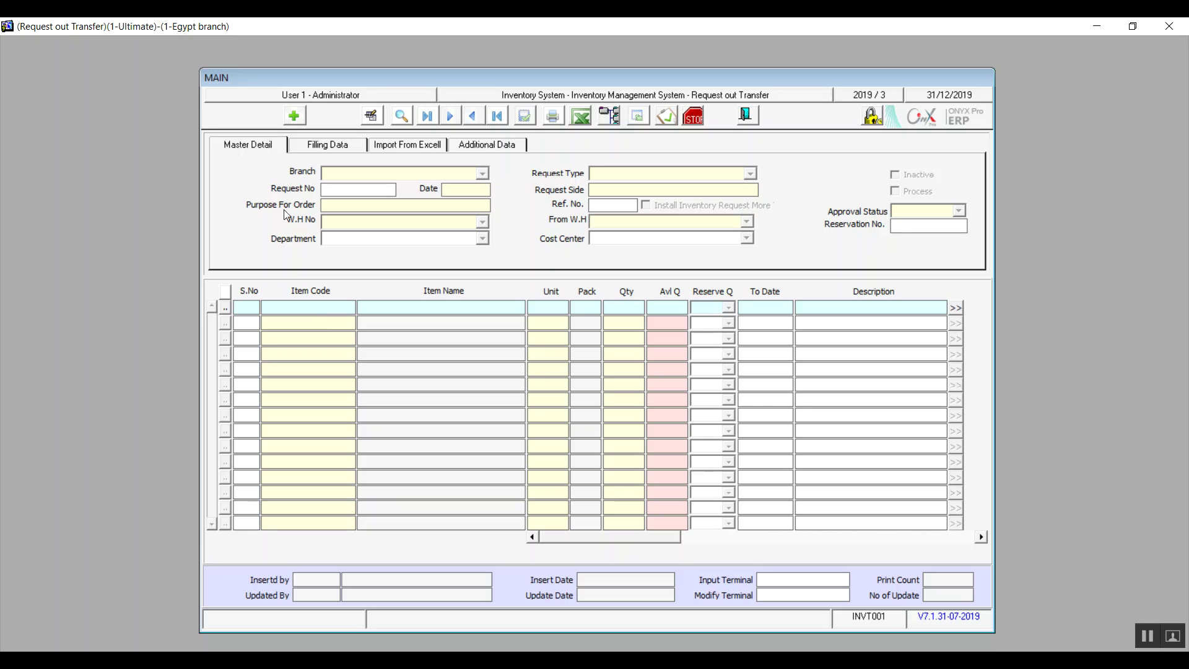
{"action": "left_click", "coordinate": [397, 150]}
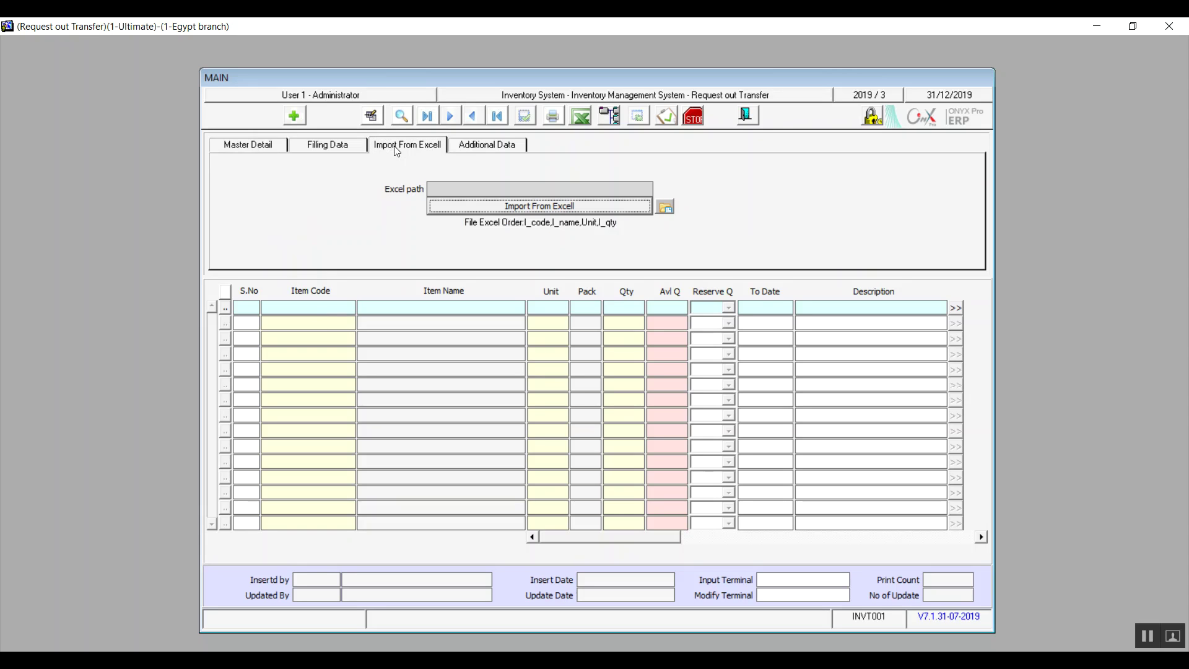
{"action": "left_click", "coordinate": [465, 149]}
{"action": "left_click", "coordinate": [425, 152]}
{"action": "left_click", "coordinate": [249, 145]}
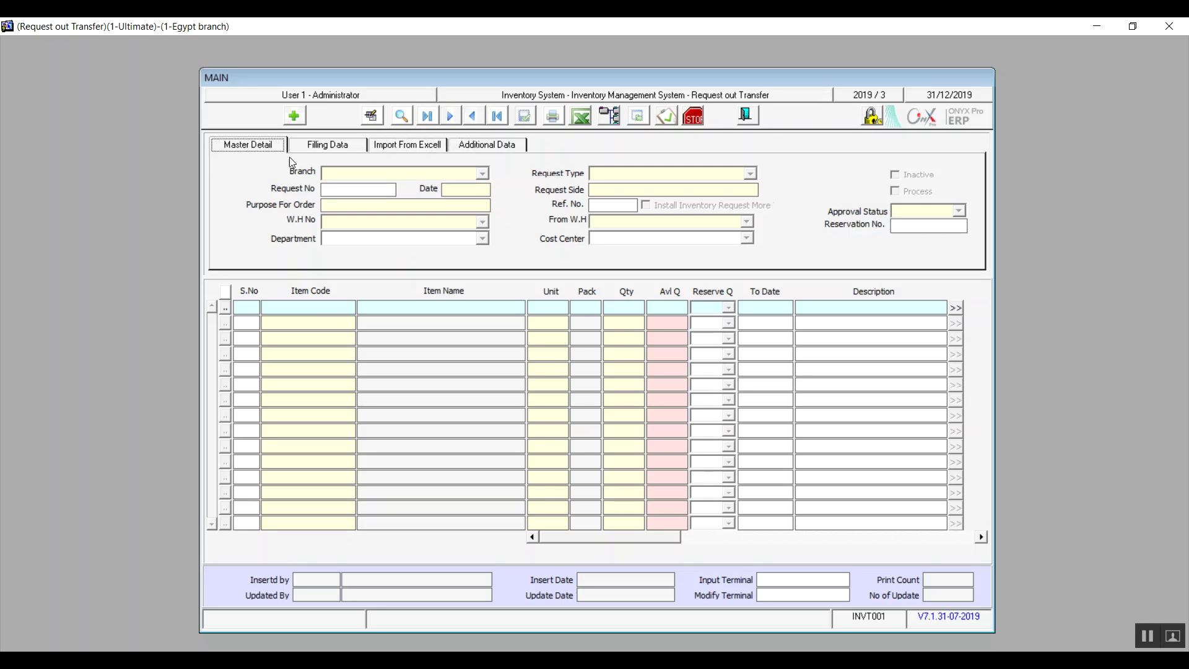
Step: Start a new transfer request and review its Purpose For Order and Request Side fields and the W.H No list
{"action": "left_click", "coordinate": [297, 119]}
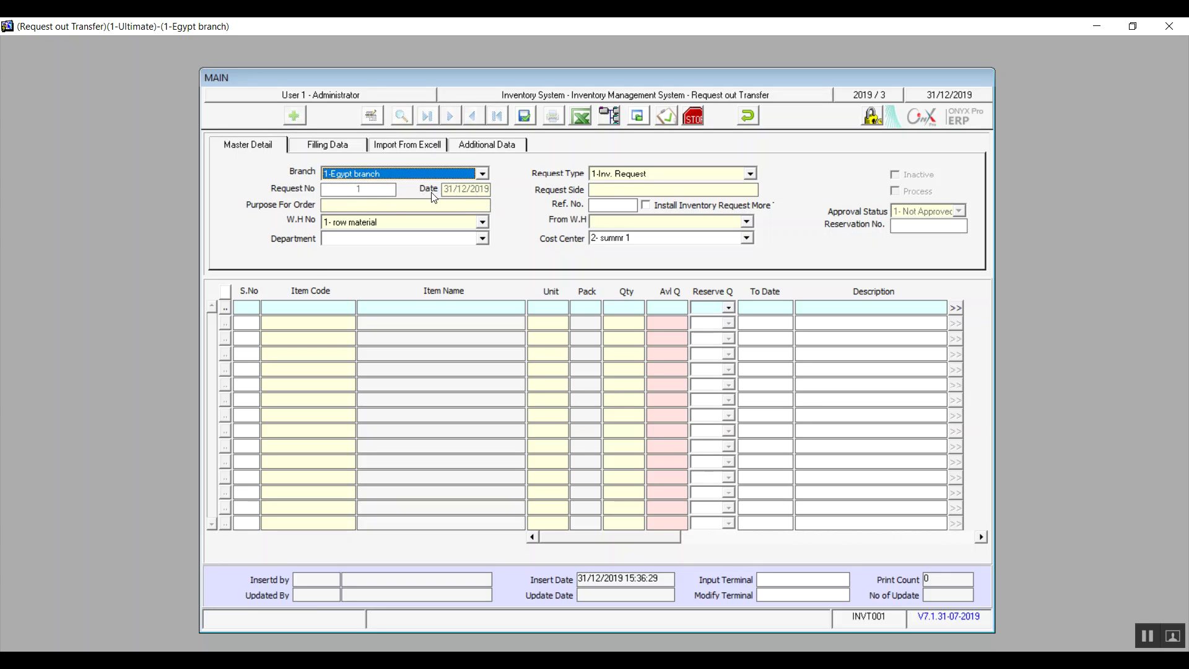
{"action": "left_click", "coordinate": [464, 209]}
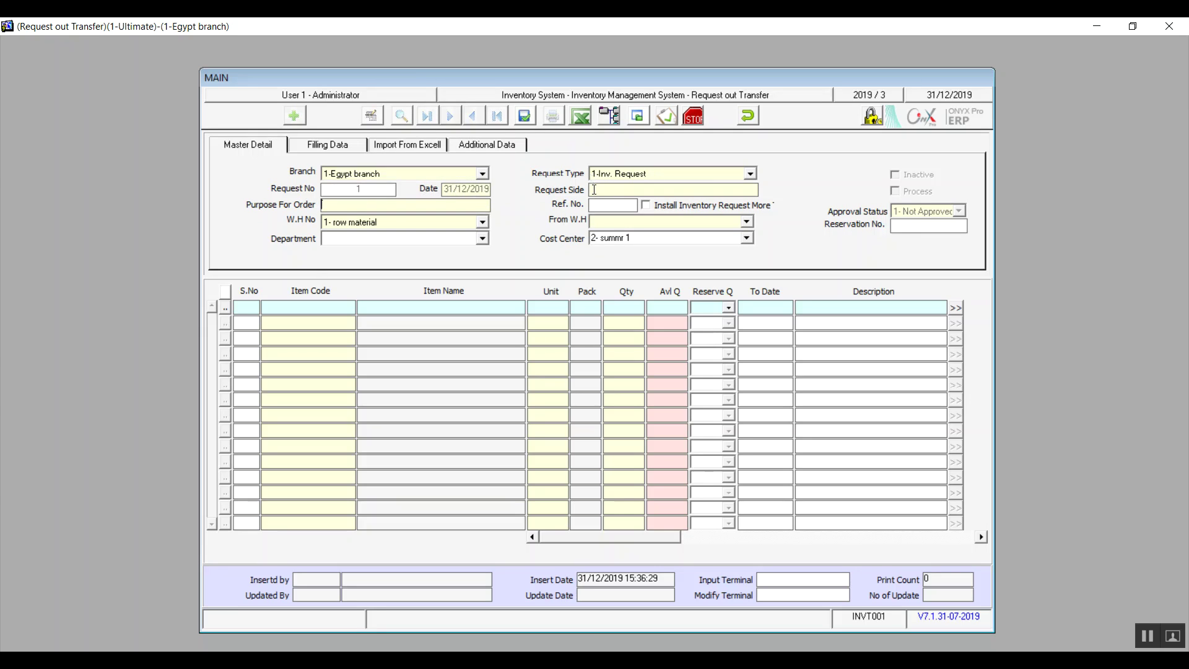
{"action": "left_click", "coordinate": [588, 190]}
{"action": "left_click", "coordinate": [403, 221]}
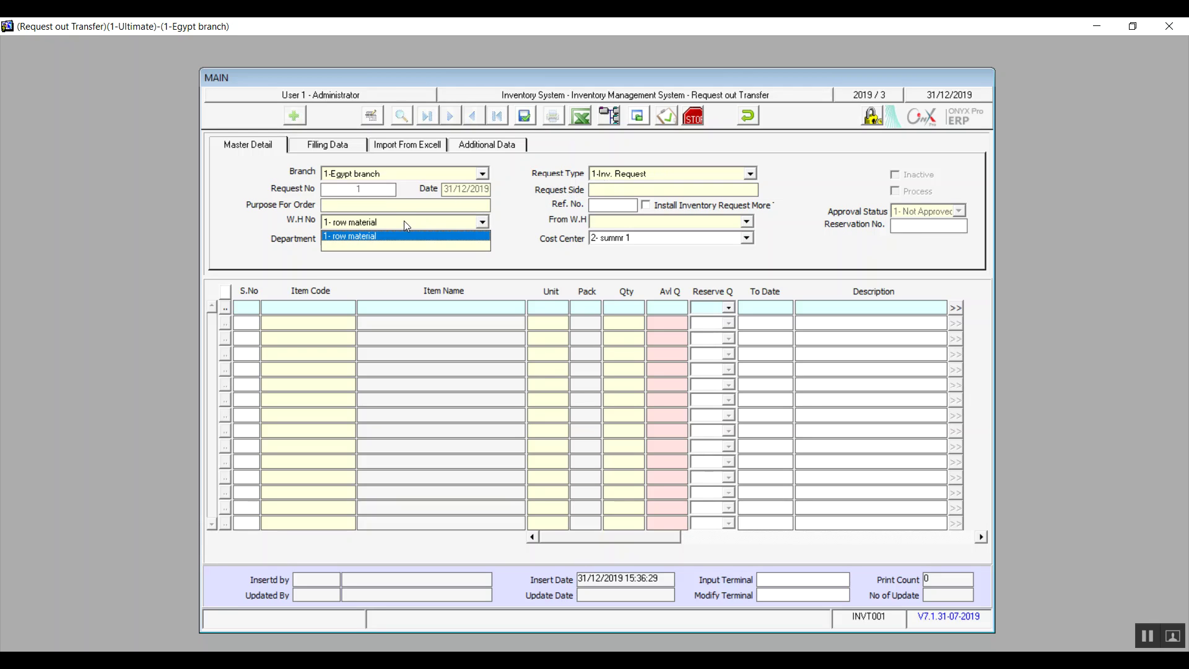
{"action": "left_click", "coordinate": [404, 221]}
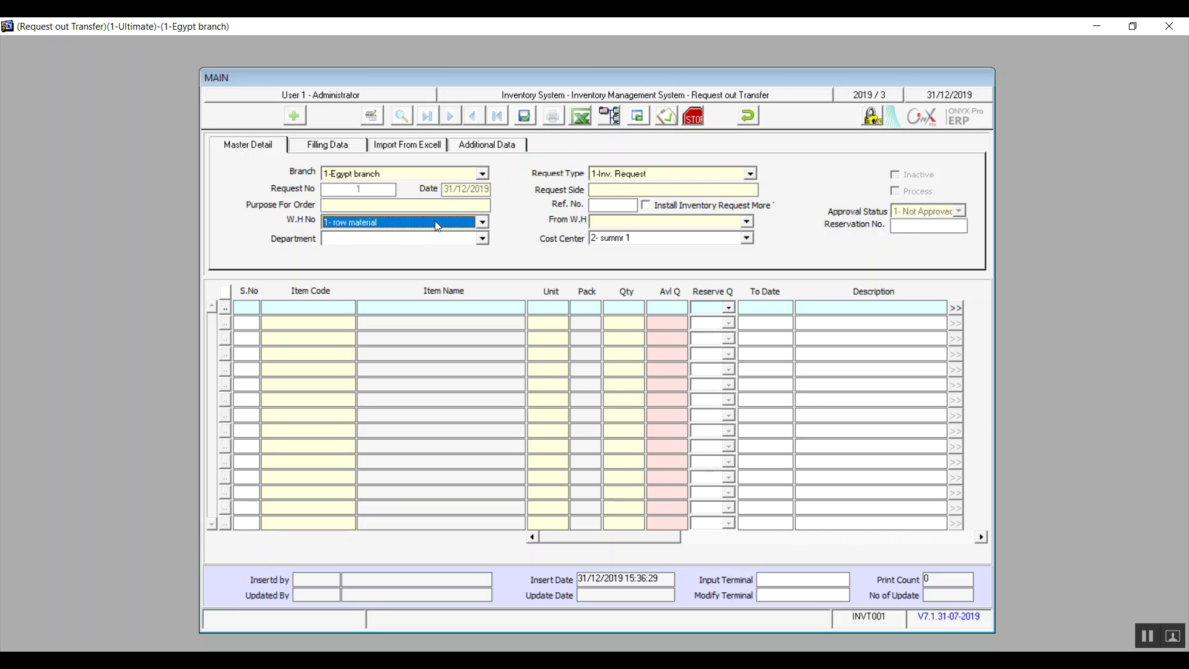
{"action": "left_click", "coordinate": [478, 223]}
{"action": "left_click", "coordinate": [480, 223]}
Step: Try to set the request's source warehouse (From W.H) to 1- row material
{"action": "left_click", "coordinate": [603, 222]}
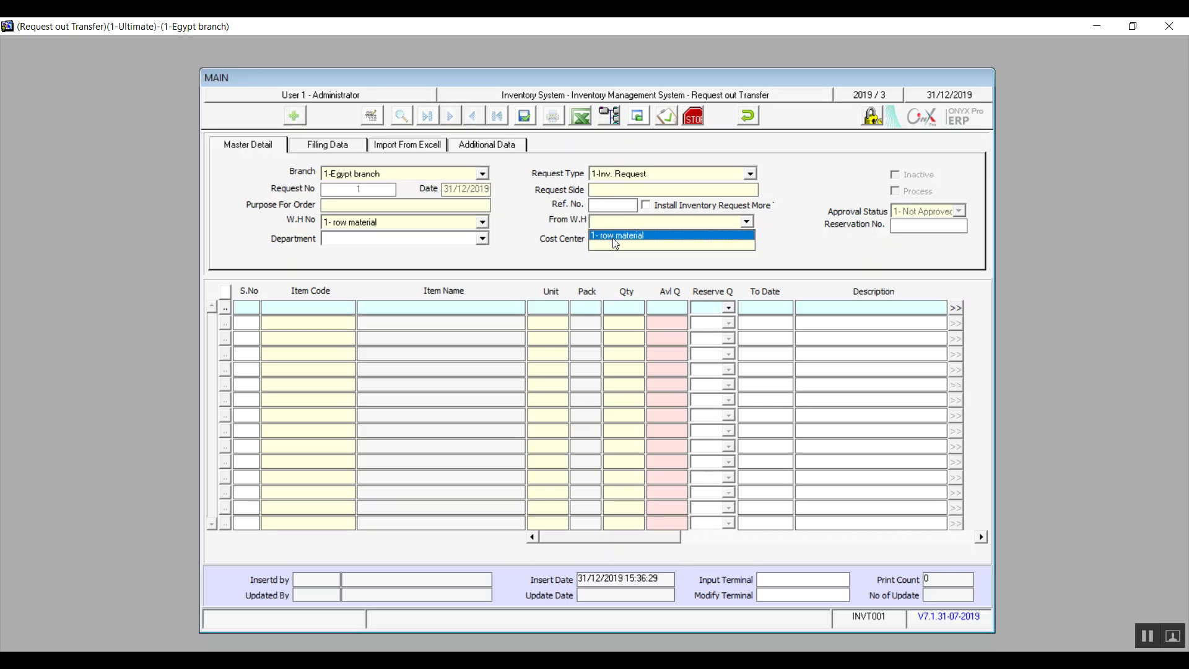
{"action": "left_click", "coordinate": [614, 237]}
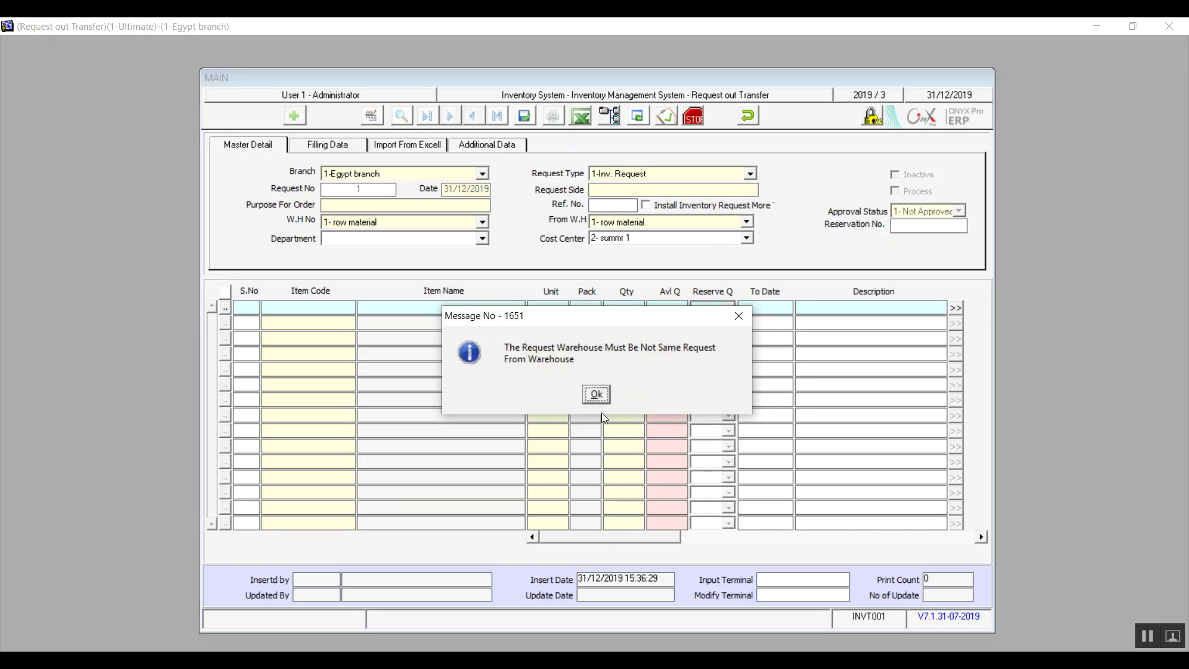
{"action": "left_click", "coordinate": [596, 395]}
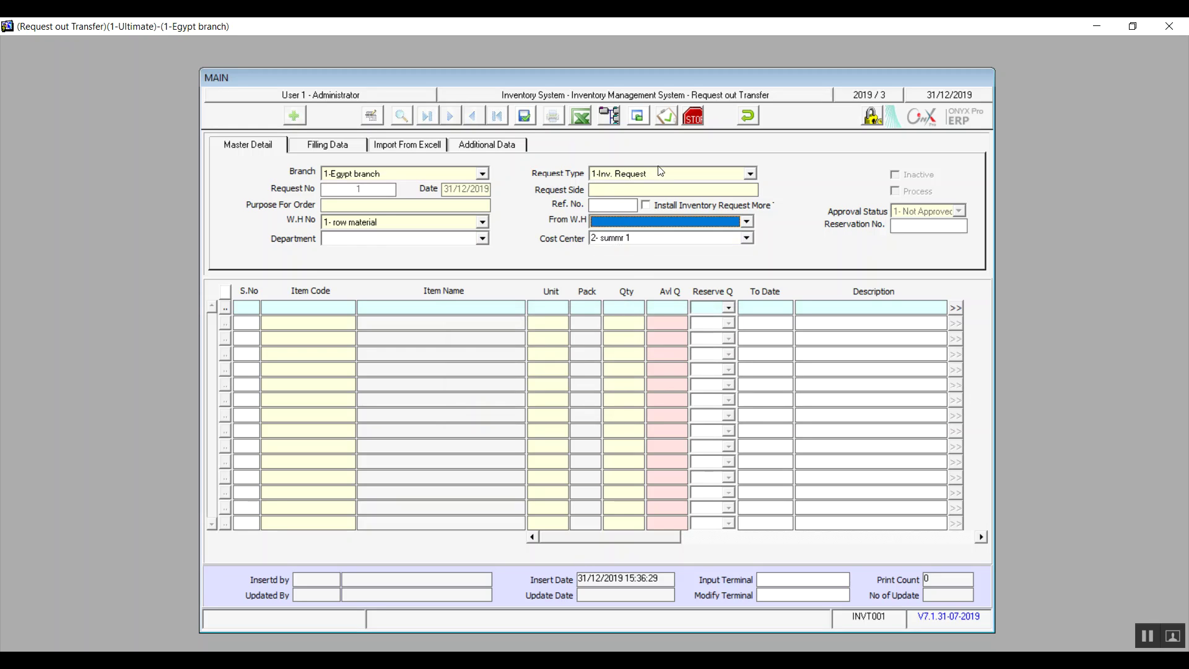
Step: Review the request's Department and Cost Center lists and its Reservation No. field without changing them
{"action": "left_click", "coordinate": [381, 238]}
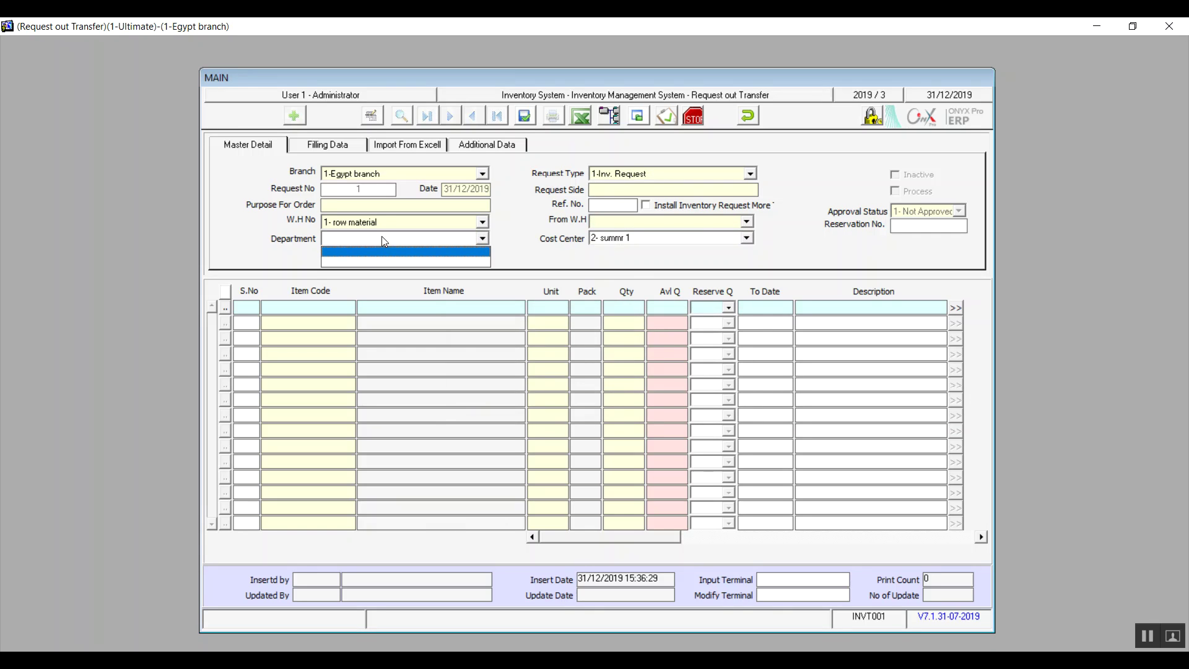
{"action": "left_click", "coordinate": [482, 238]}
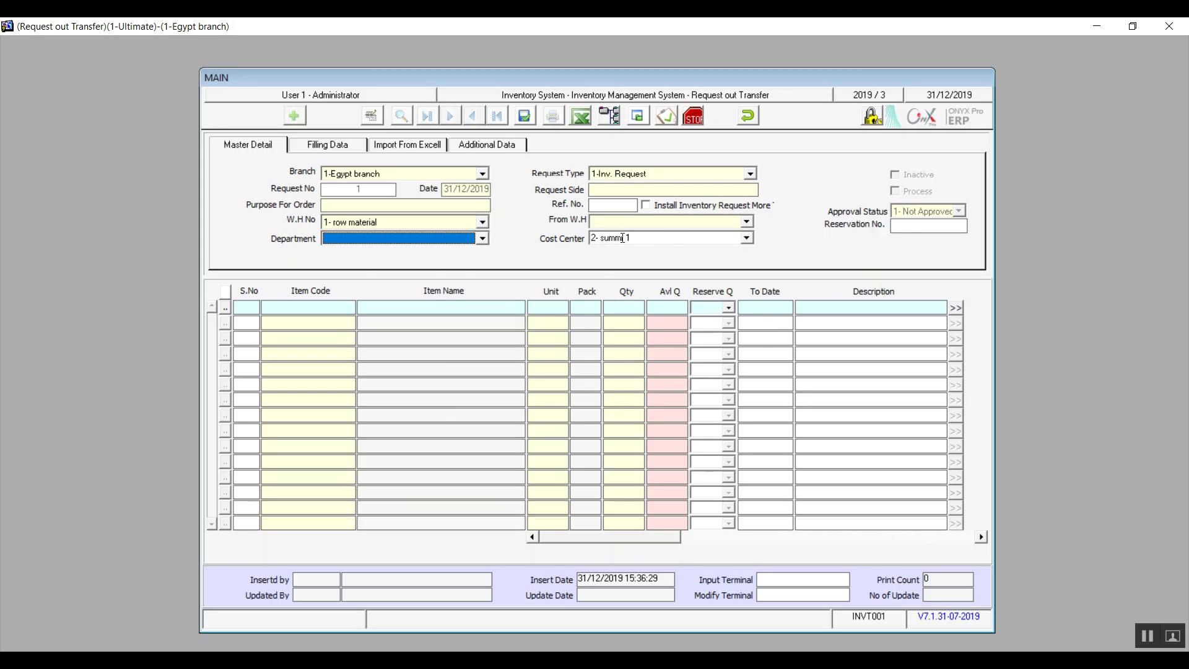
{"action": "left_click", "coordinate": [746, 239]}
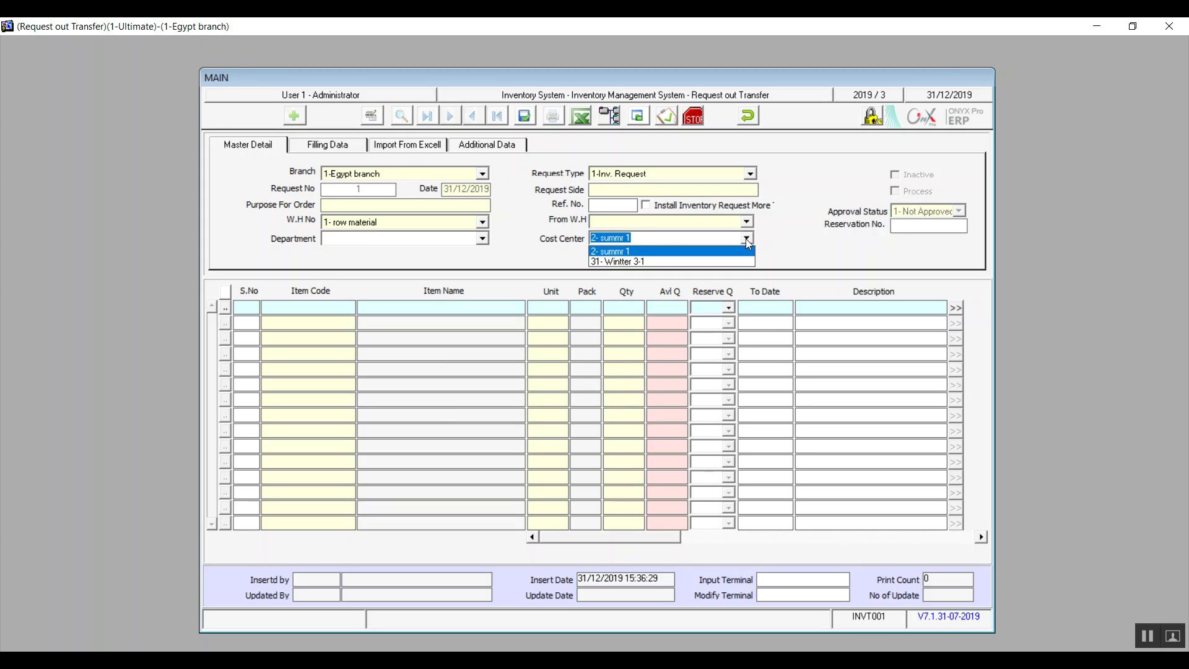
{"action": "left_click", "coordinate": [747, 240]}
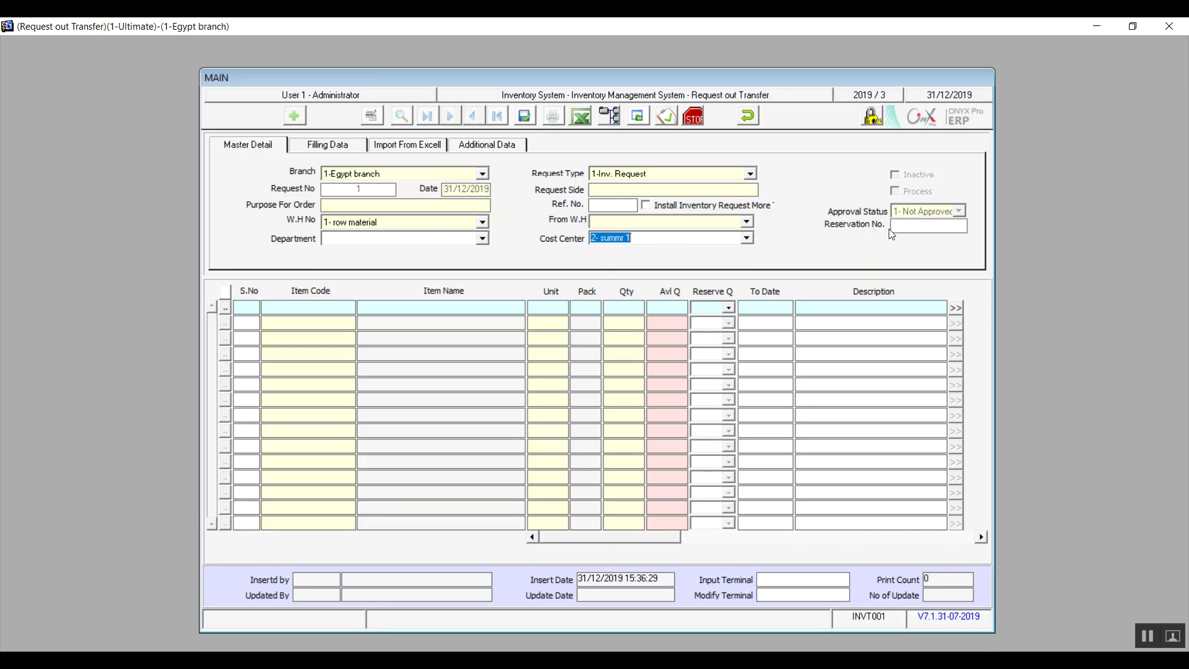
{"action": "left_click", "coordinate": [904, 228]}
Step: Examine the first item line's Item Code cell and Reserve Q options, along with the remaining line columns through Description
{"action": "left_click", "coordinate": [306, 310]}
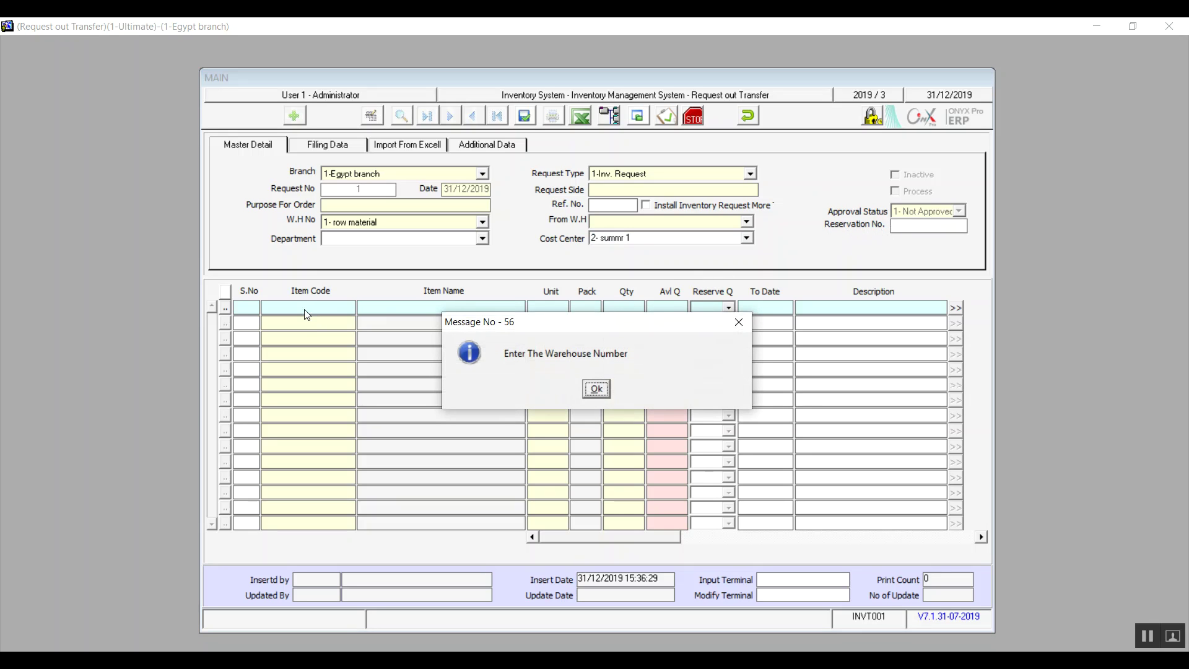
{"action": "left_click", "coordinate": [596, 388]}
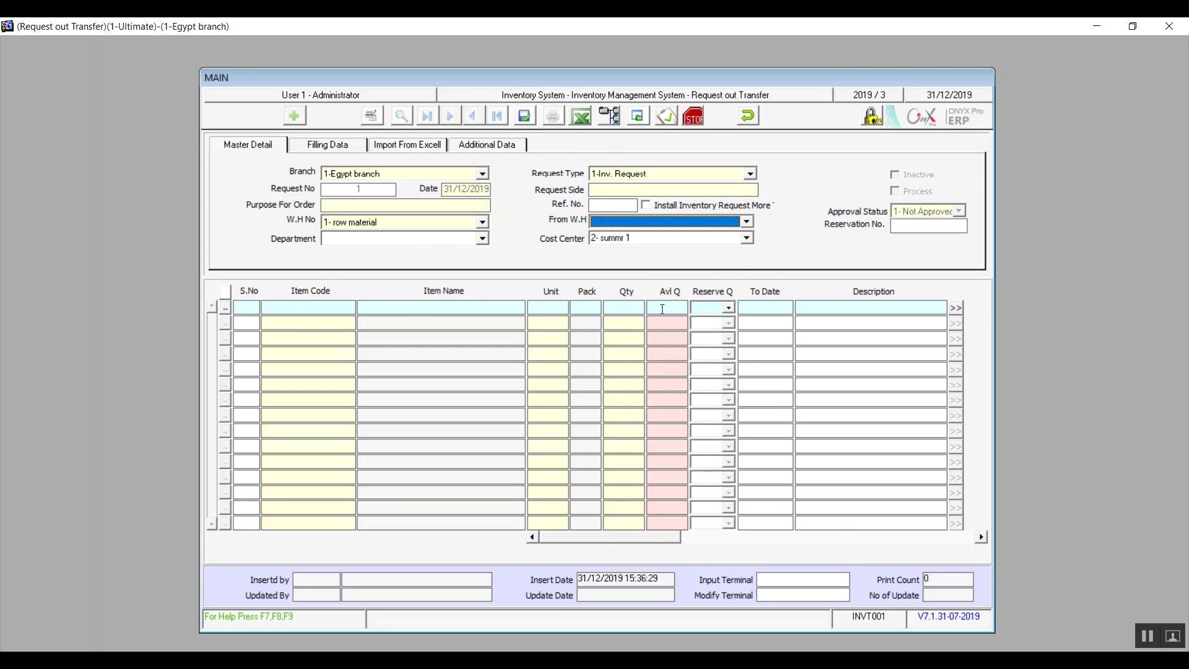
{"action": "left_click", "coordinate": [727, 309]}
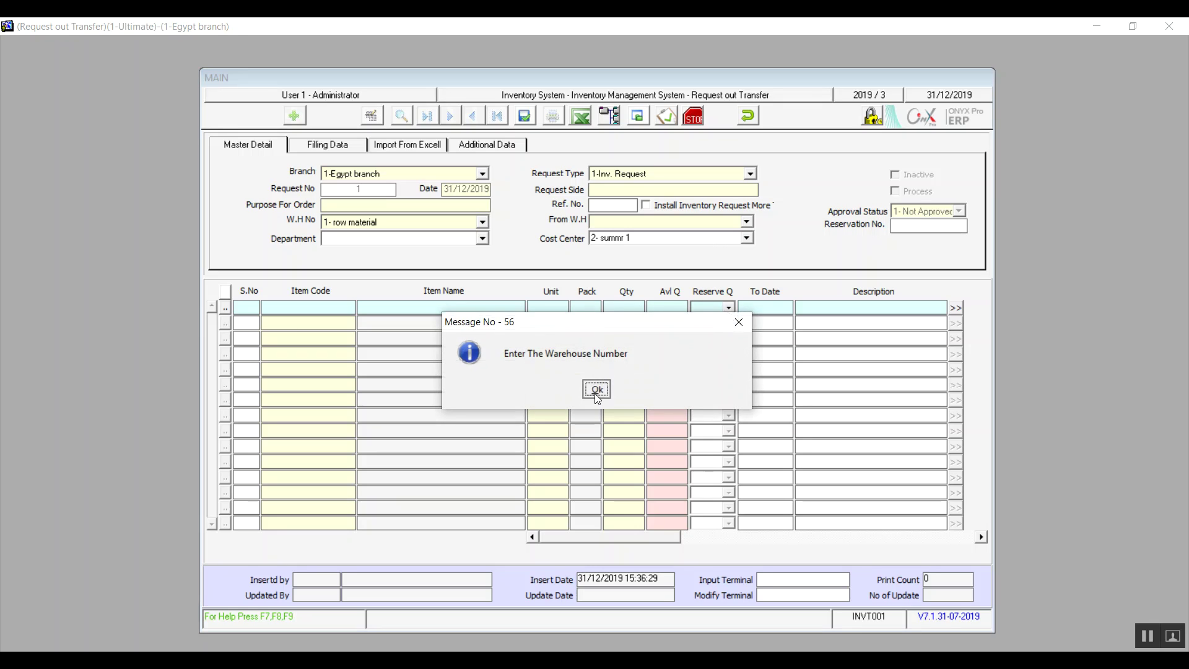
{"action": "left_click", "coordinate": [595, 388]}
{"action": "left_click", "coordinate": [728, 308]}
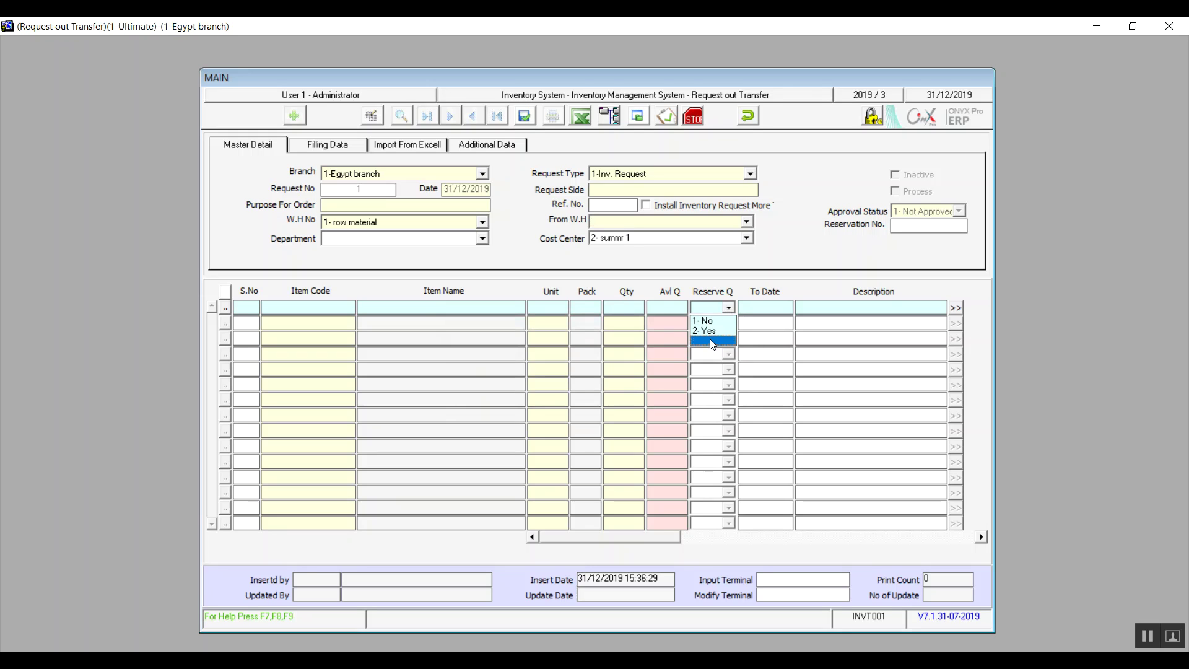
{"action": "left_click", "coordinate": [711, 342]}
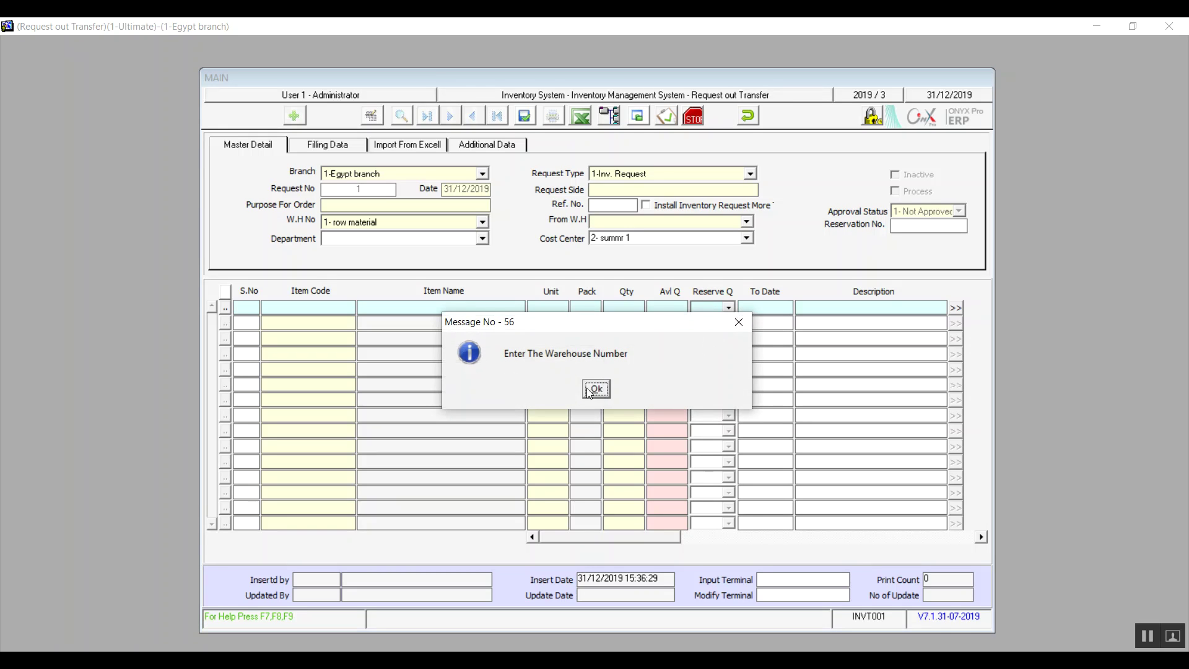
{"action": "left_click", "coordinate": [597, 390]}
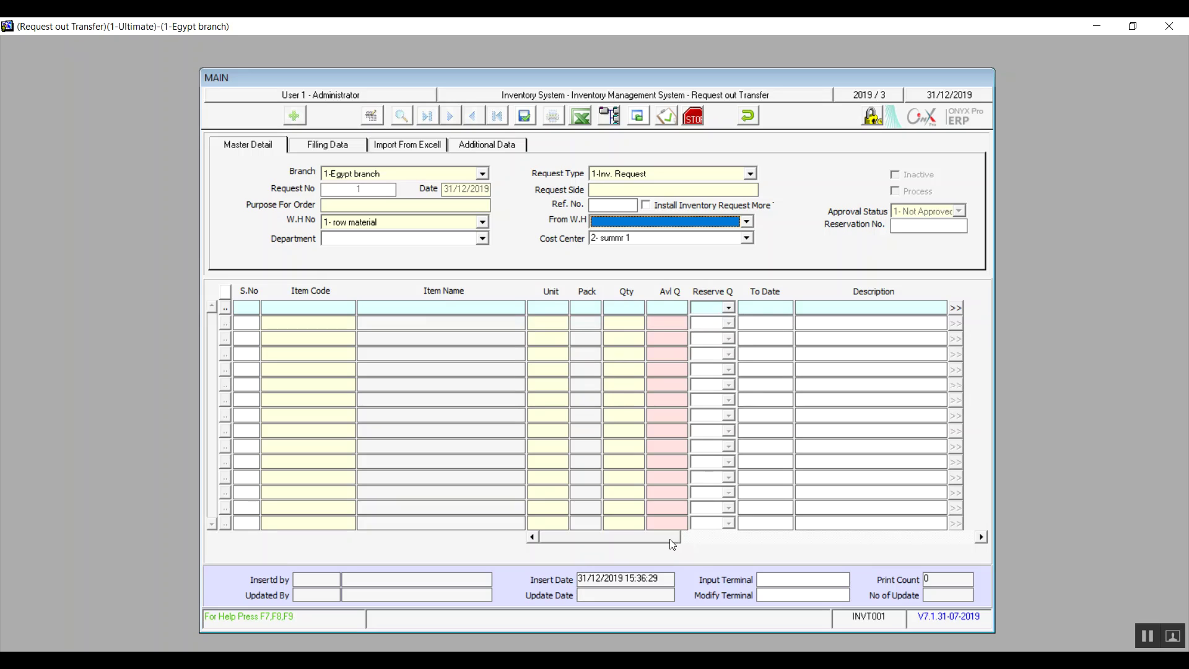
{"action": "left_click_drag", "start_coordinate": [670, 539], "coordinate": [715, 537]}
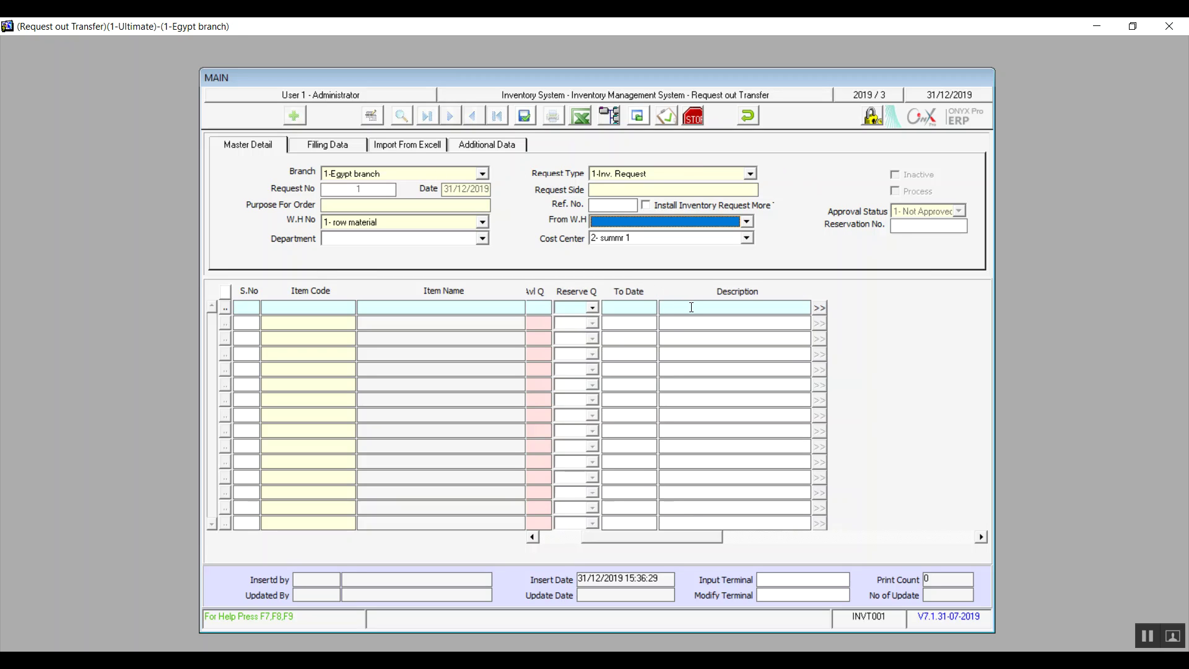
Step: Browse the Install From sources in the request's filling data and choose 6- Purchase Invoice
{"action": "left_click", "coordinate": [349, 147]}
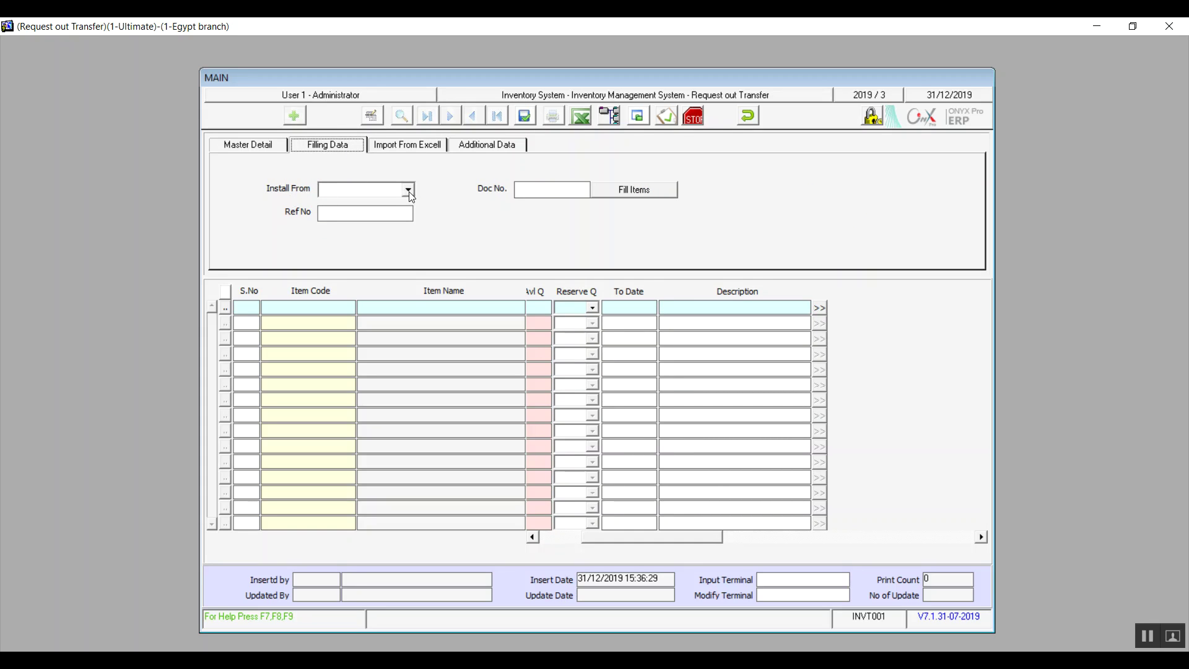
{"action": "left_click", "coordinate": [408, 191]}
{"action": "left_click", "coordinate": [409, 192]}
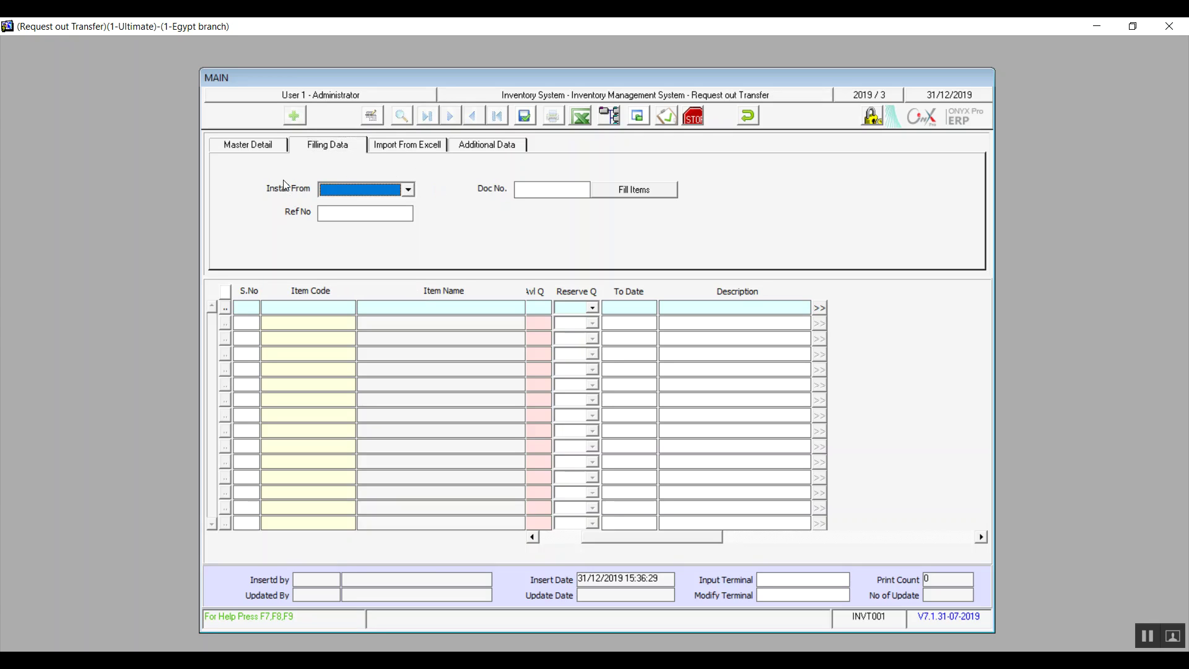
{"action": "left_click", "coordinate": [408, 190]}
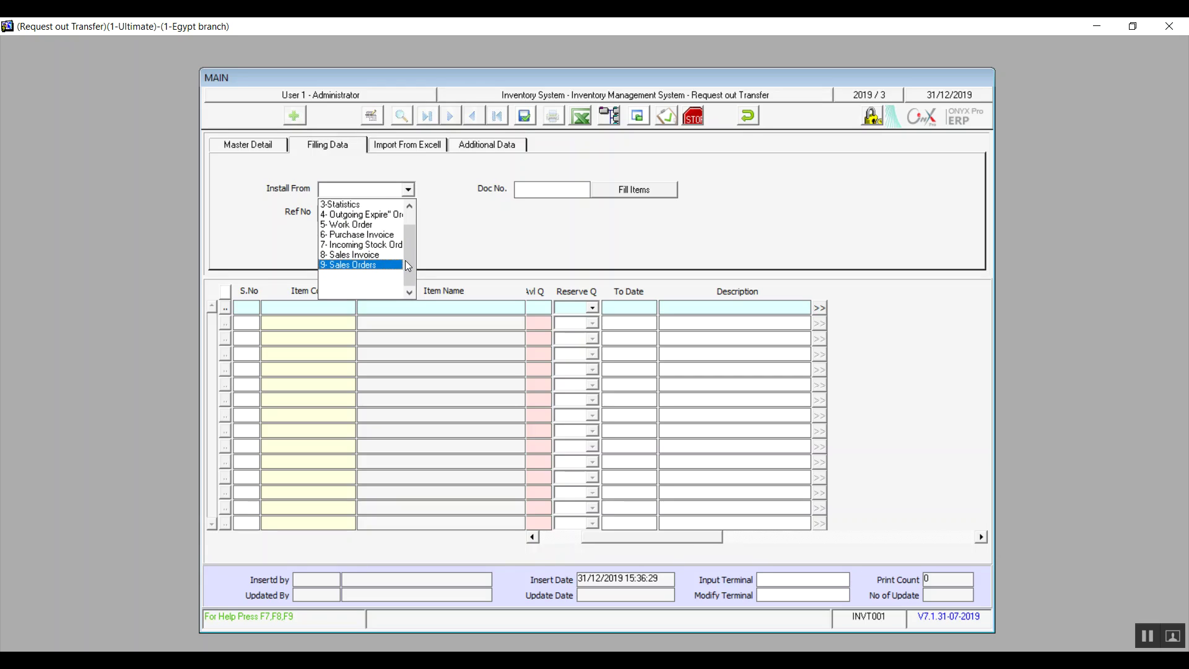
{"action": "scroll", "coordinate": [405, 259], "scroll_direction": "up", "scroll_amount": 1}
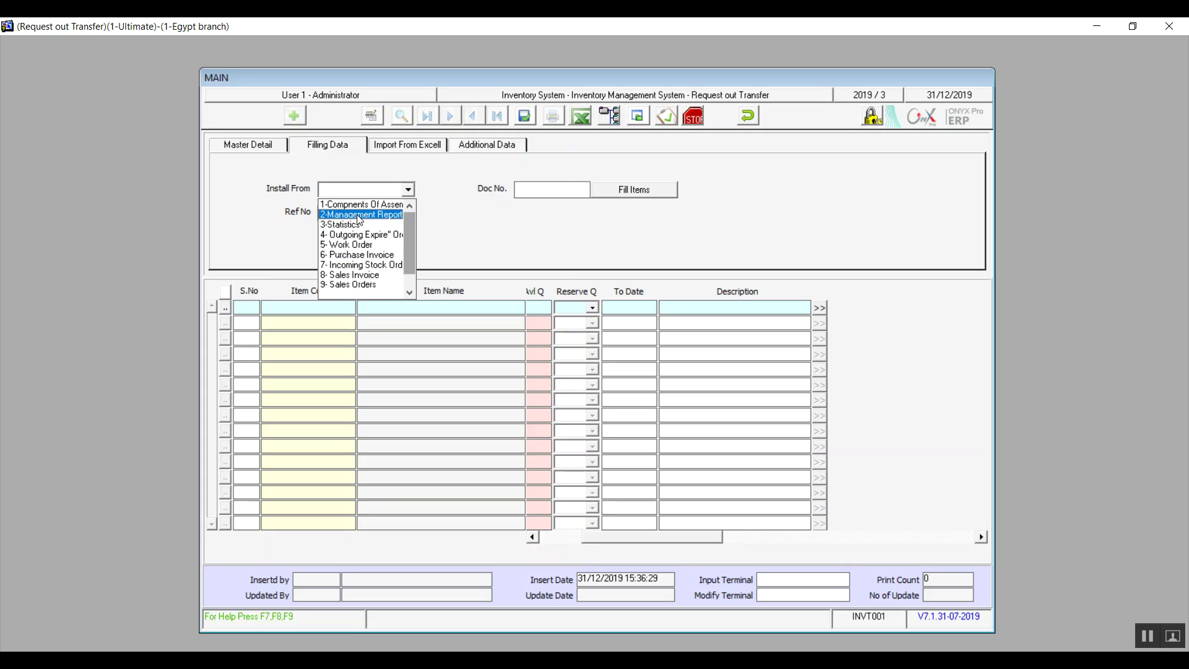
{"action": "left_click", "coordinate": [362, 257]}
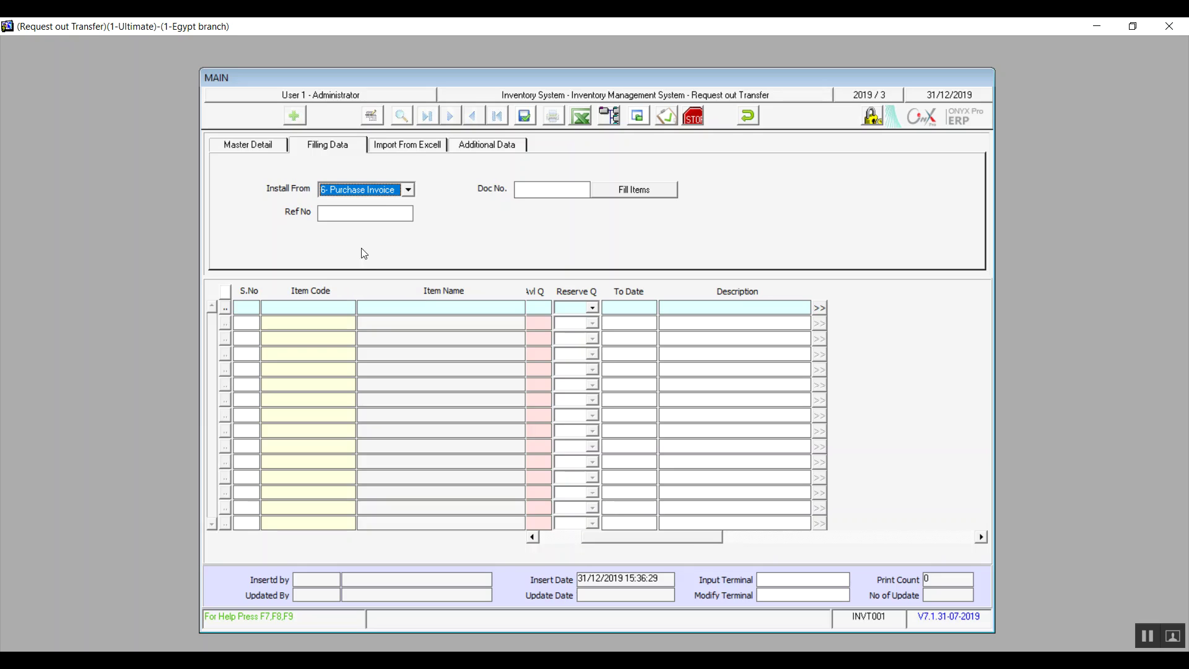
Step: Set the source document number to 1 and try to fill the request's items from that purchase invoice
{"action": "left_click", "coordinate": [528, 191]}
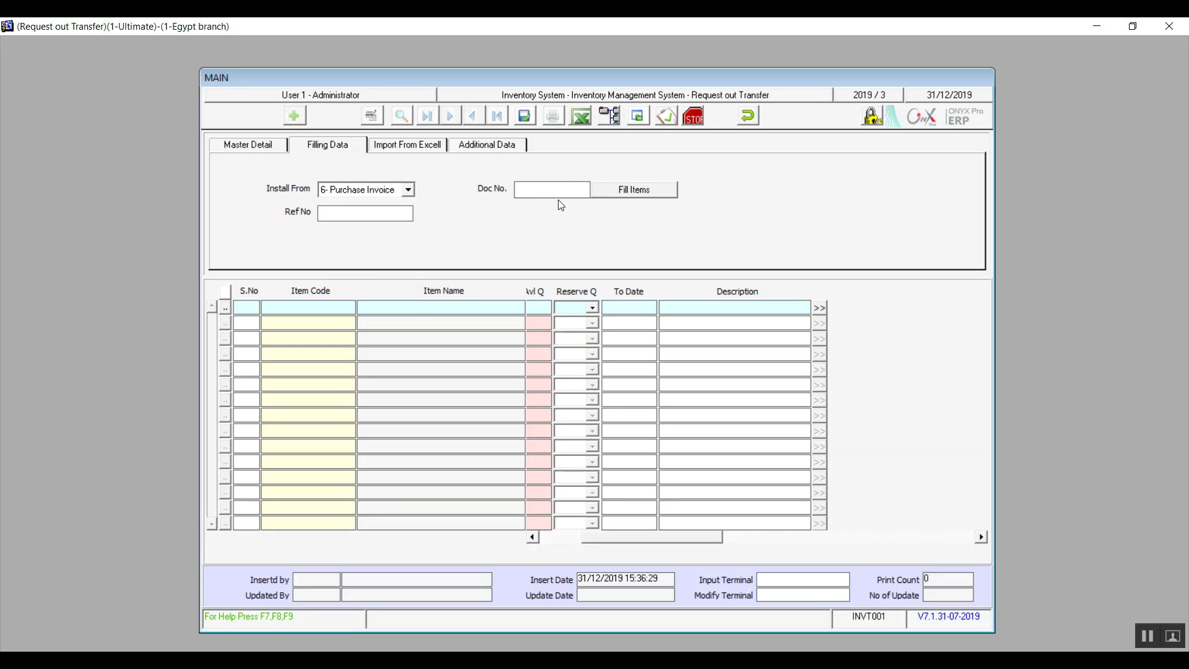
{"action": "type", "text": "1"}
{"action": "left_click", "coordinate": [626, 196]}
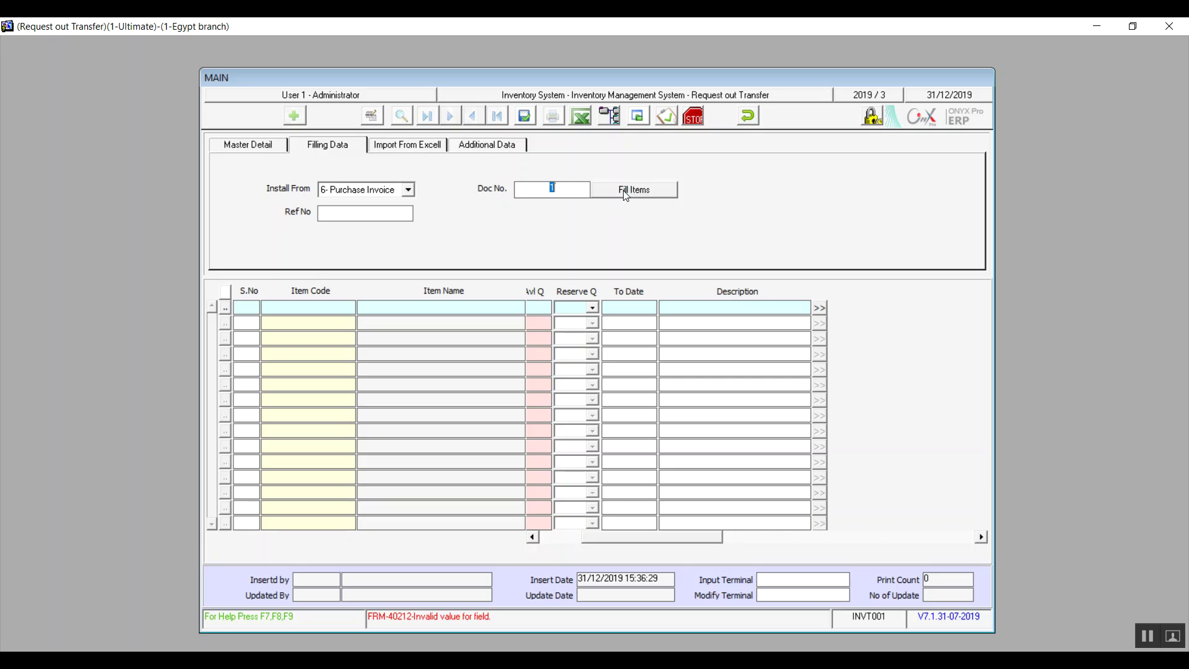
{"action": "left_click", "coordinate": [745, 123]}
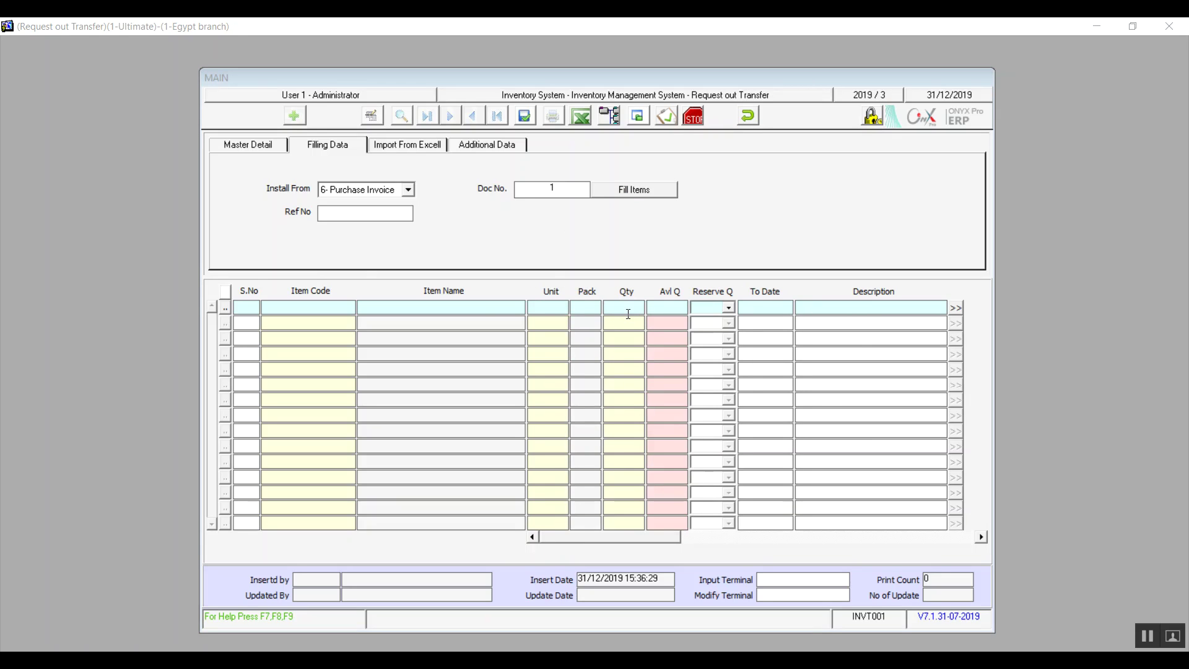
{"action": "left_click", "coordinate": [628, 308]}
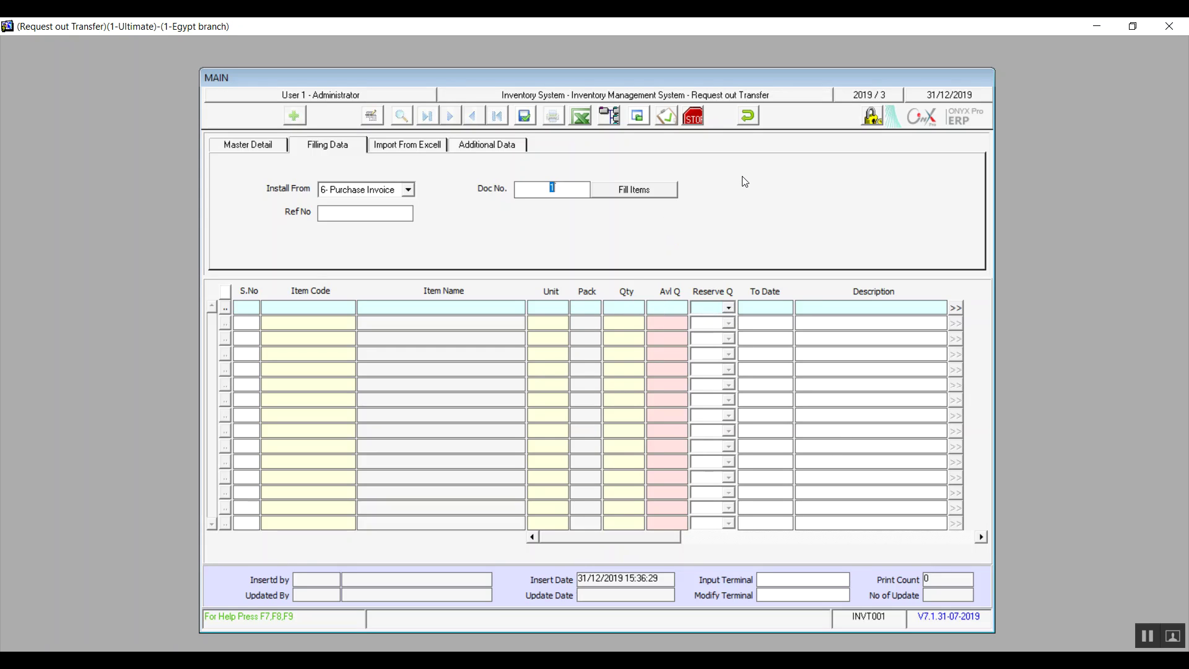
Step: Cancel the new transfer request and close the Request out Transfer screen
{"action": "left_click", "coordinate": [748, 118]}
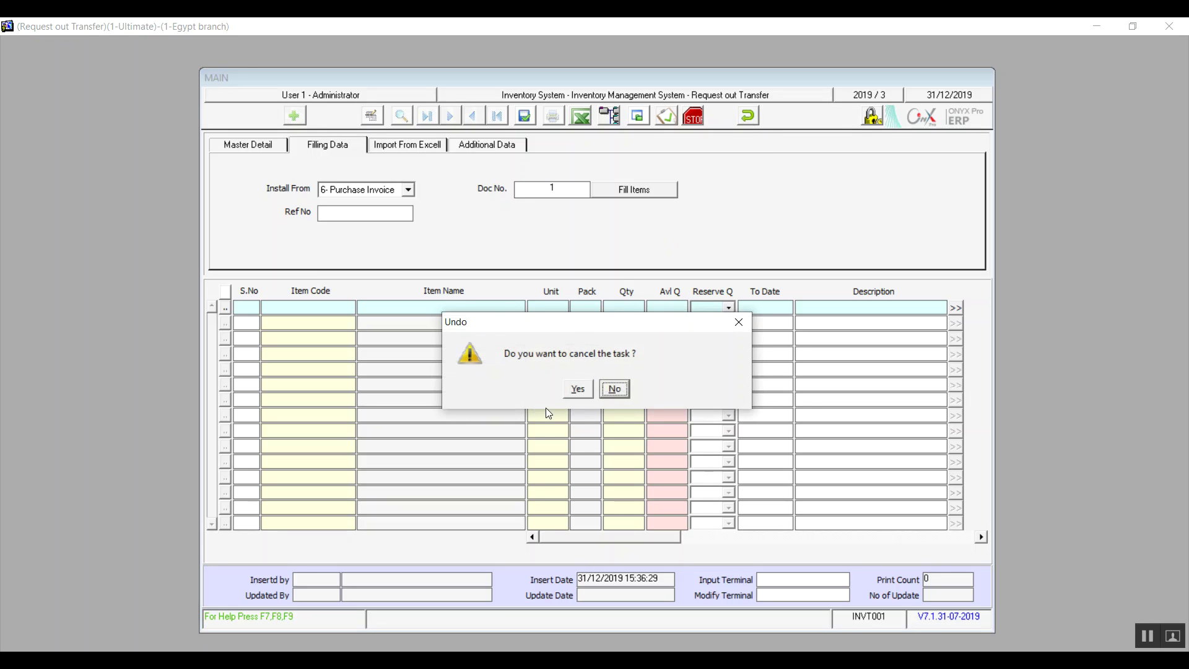
{"action": "left_click", "coordinate": [575, 390]}
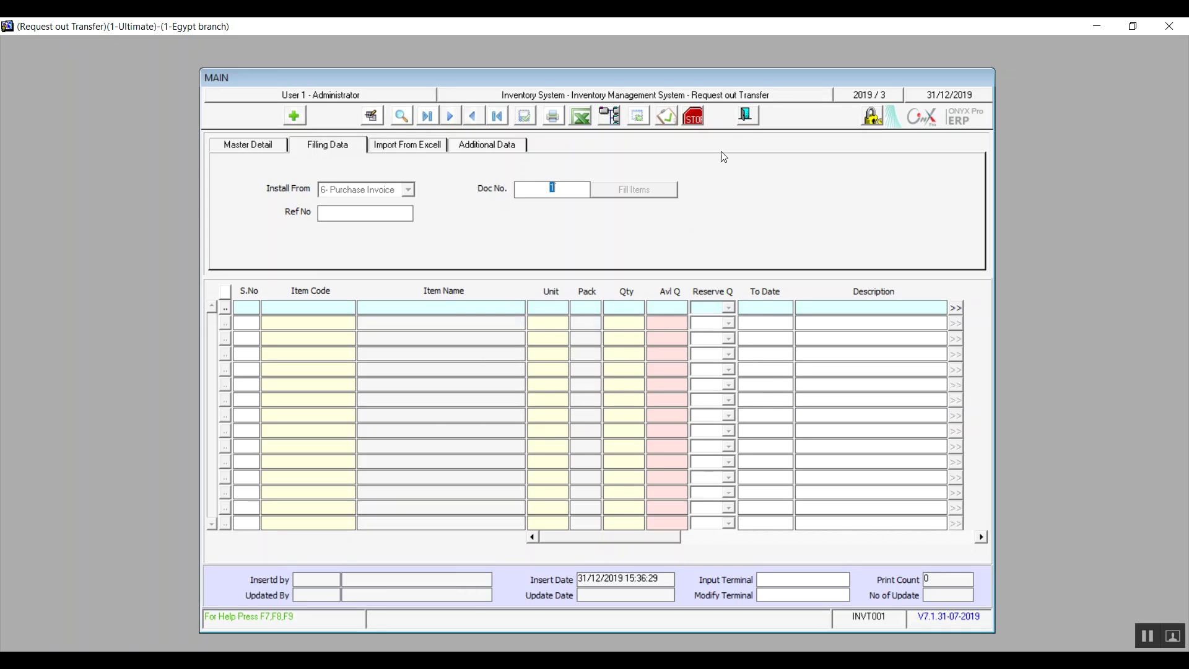
{"action": "left_click", "coordinate": [747, 118]}
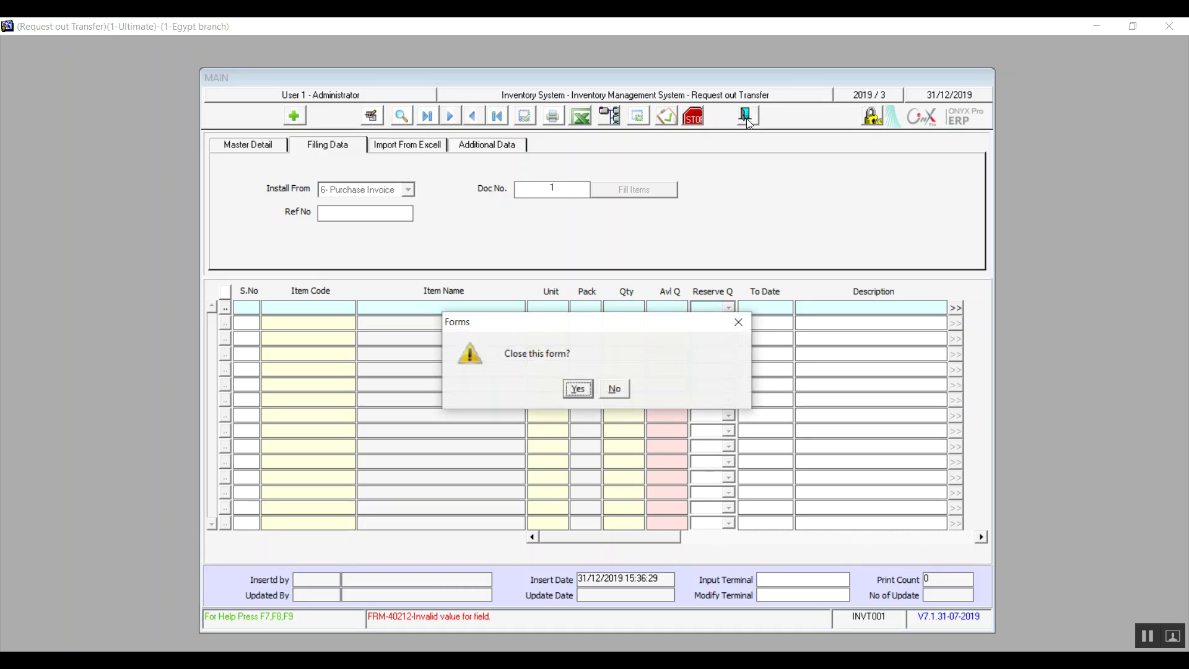
{"action": "left_click", "coordinate": [578, 390]}
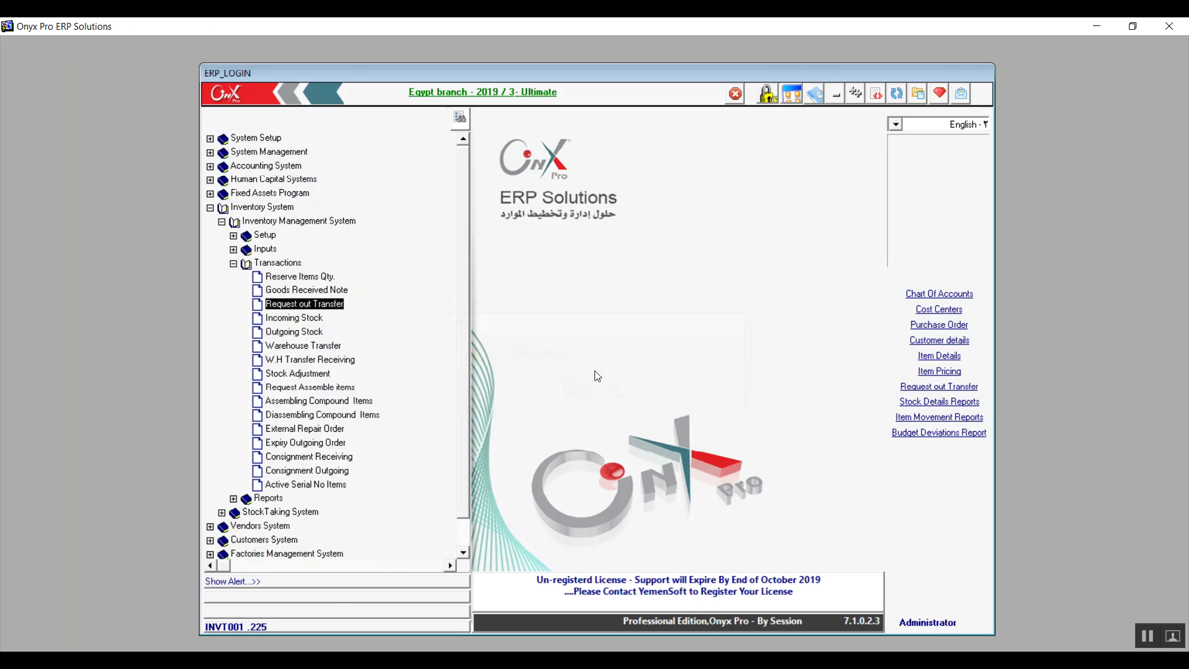
Step: Open the Incoming Stock screen and look through its Additional Data, Import From Excell and Filling Data sections
{"action": "left_click", "coordinate": [295, 318]}
{"action": "double_click", "coordinate": [299, 319]}
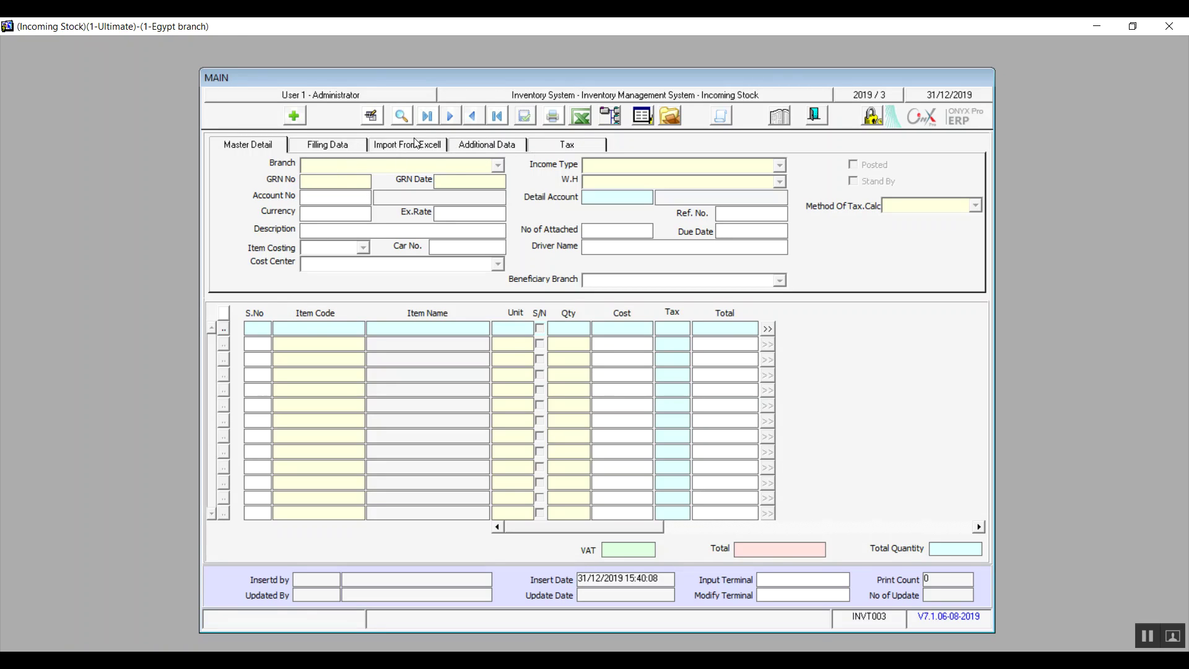
{"action": "left_click", "coordinate": [474, 145]}
{"action": "left_click", "coordinate": [430, 145]}
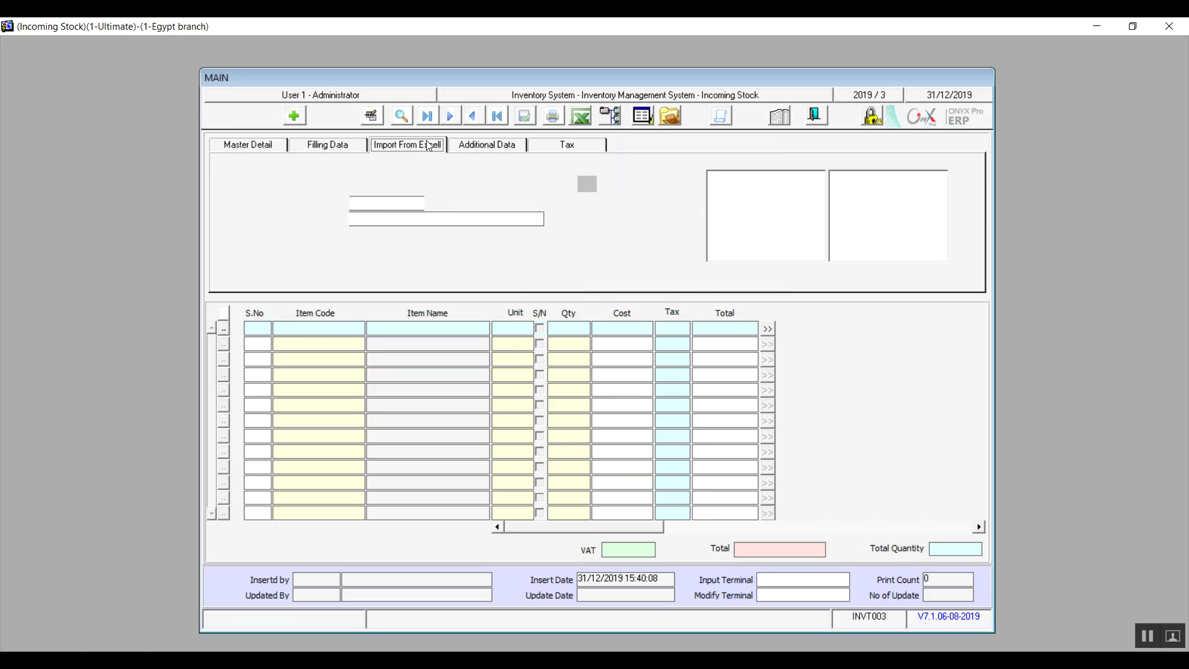
{"action": "left_click", "coordinate": [324, 147]}
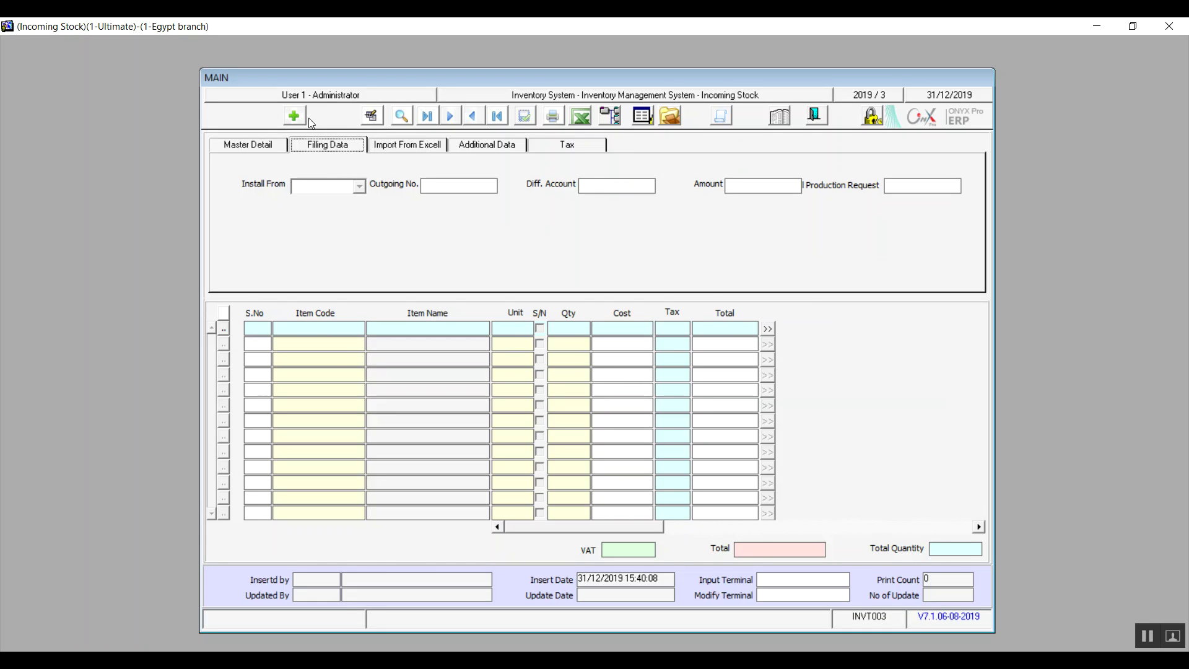
Step: Start a new incoming stock record and browse the available Branch, Income Type and W.H choices
{"action": "left_click", "coordinate": [288, 116]}
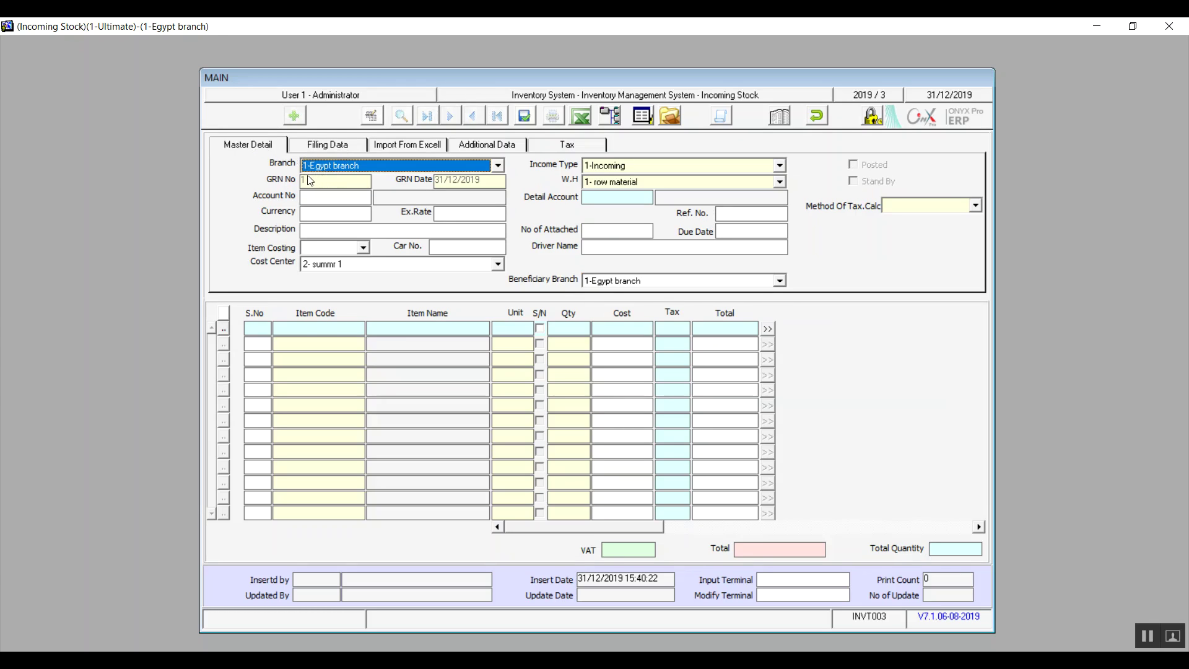
{"action": "left_click", "coordinate": [499, 167]}
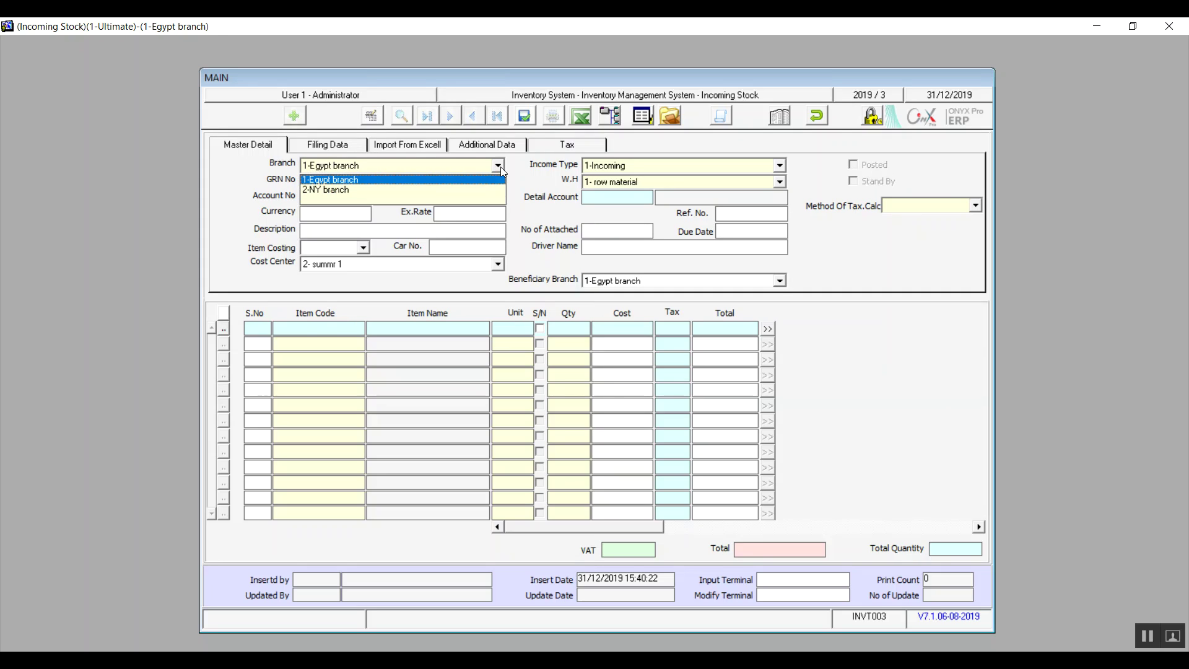
{"action": "left_click", "coordinate": [499, 167]}
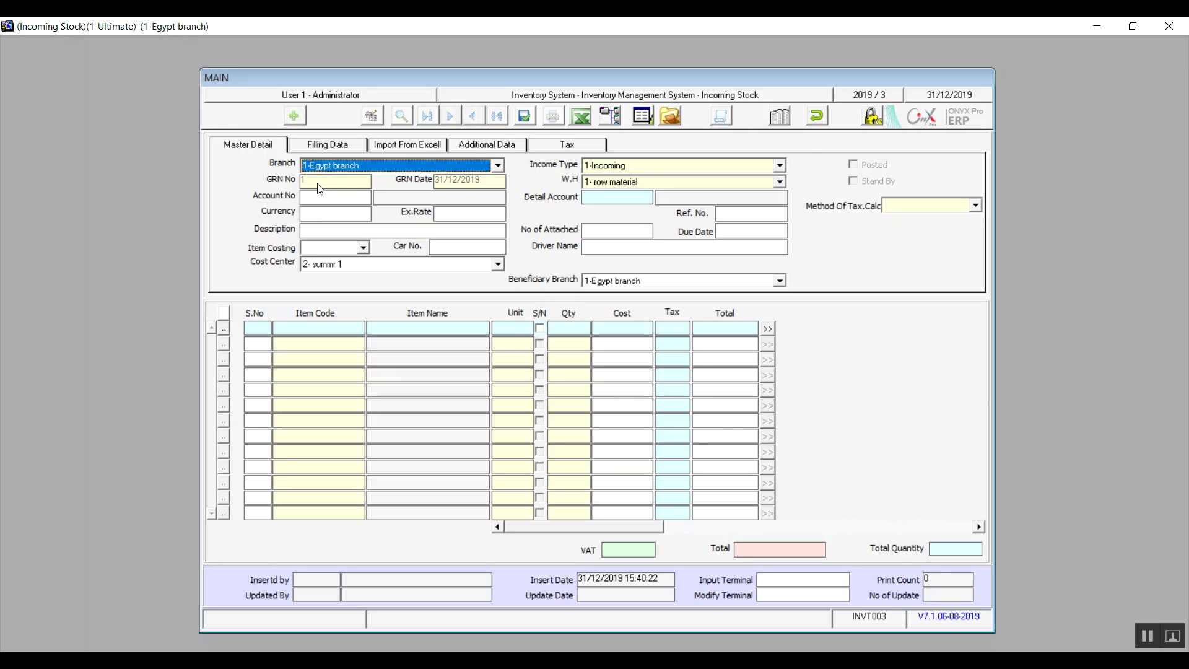
{"action": "left_click", "coordinate": [784, 166]}
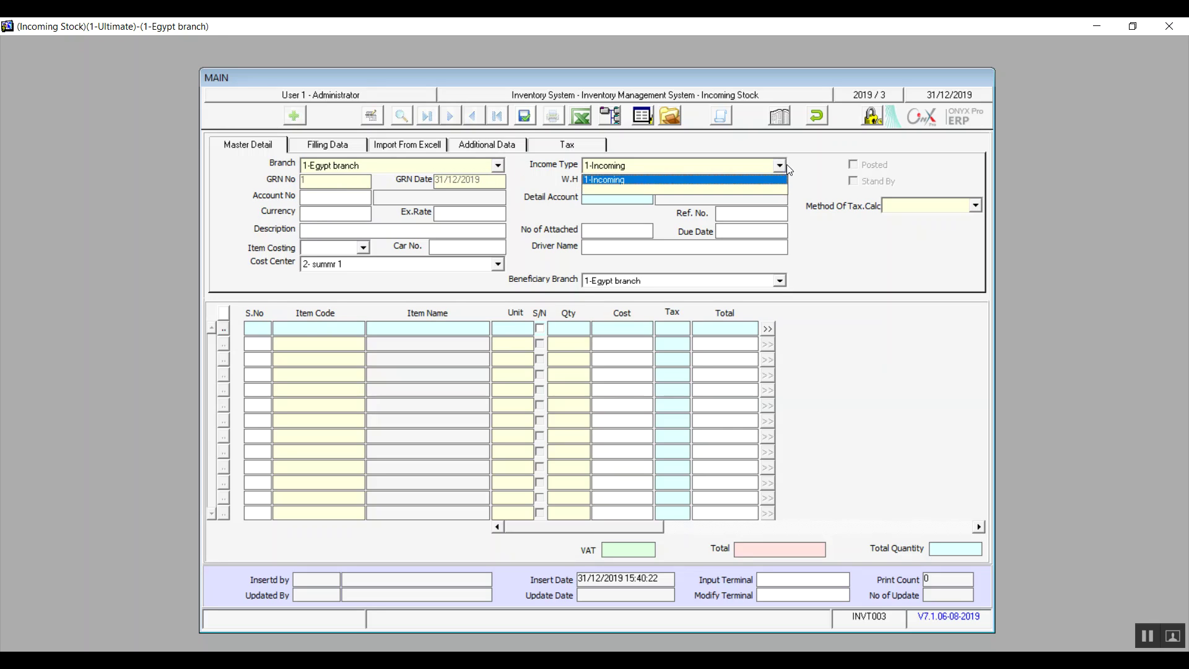
{"action": "left_click", "coordinate": [787, 166]}
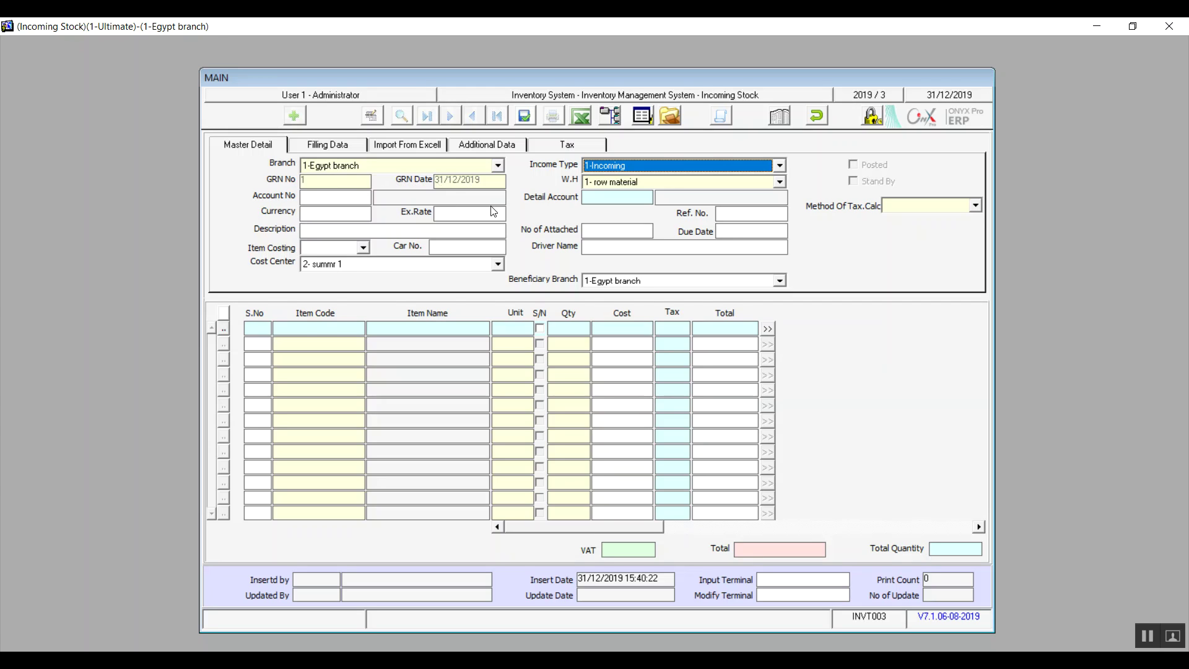
{"action": "left_click", "coordinate": [780, 185]}
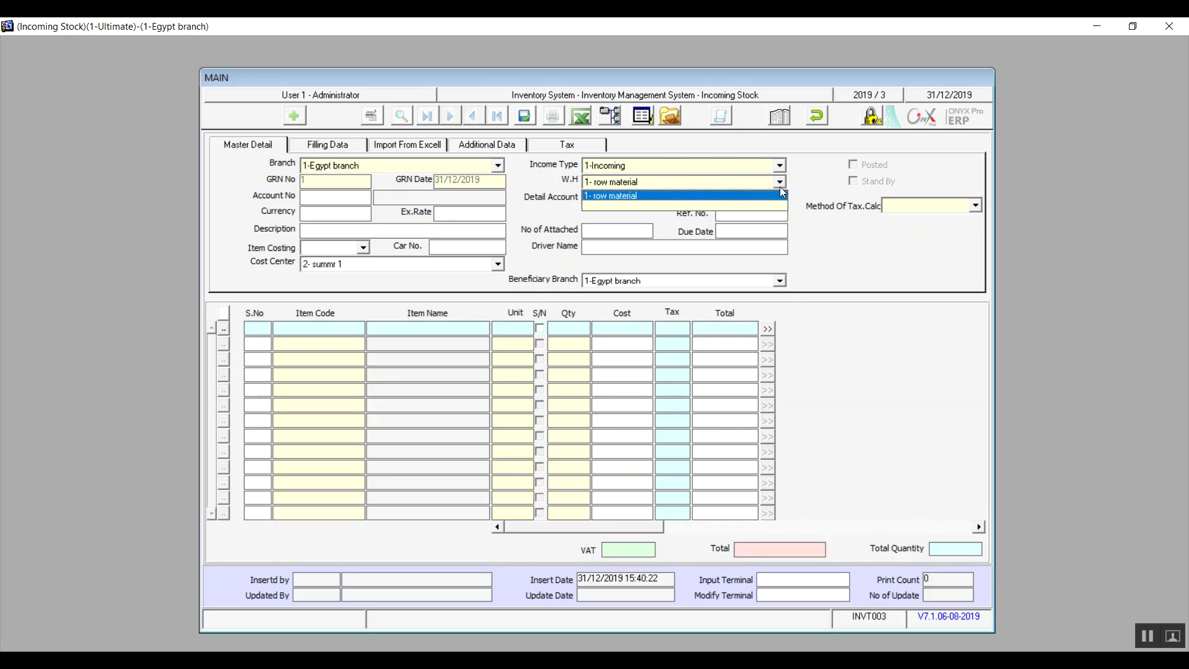
{"action": "left_click", "coordinate": [779, 185]}
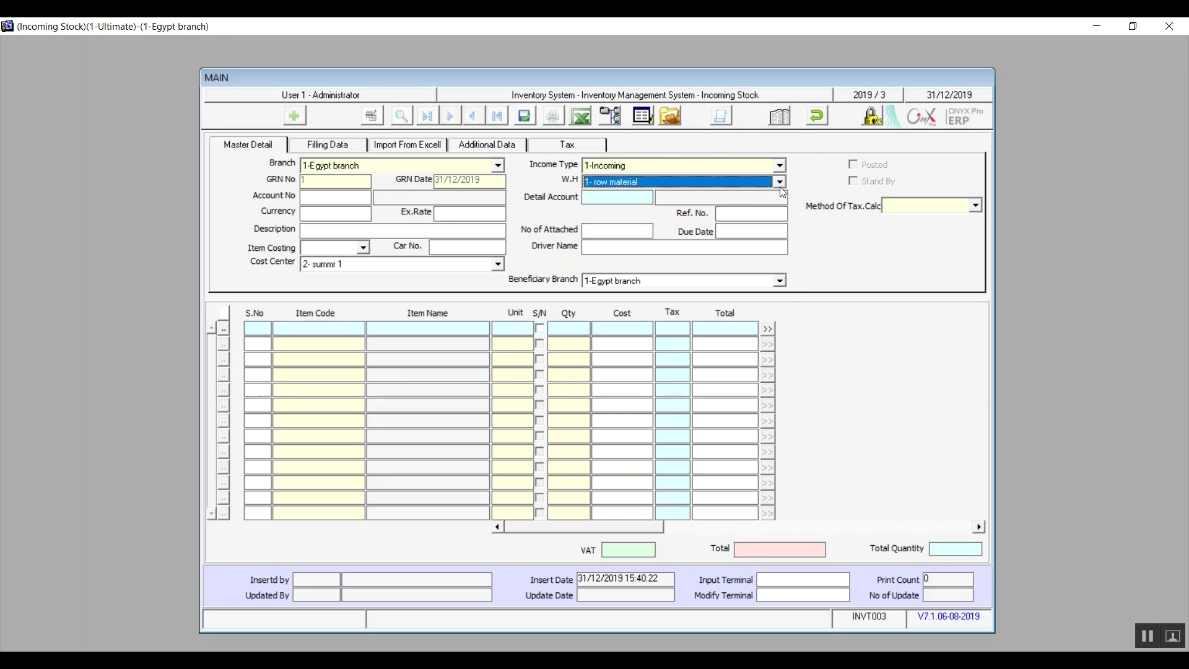
Step: Find accounts matching "for", set the record's account to Foreign vendors, and choose vendor Good for you as the detail account
{"action": "left_click", "coordinate": [325, 202]}
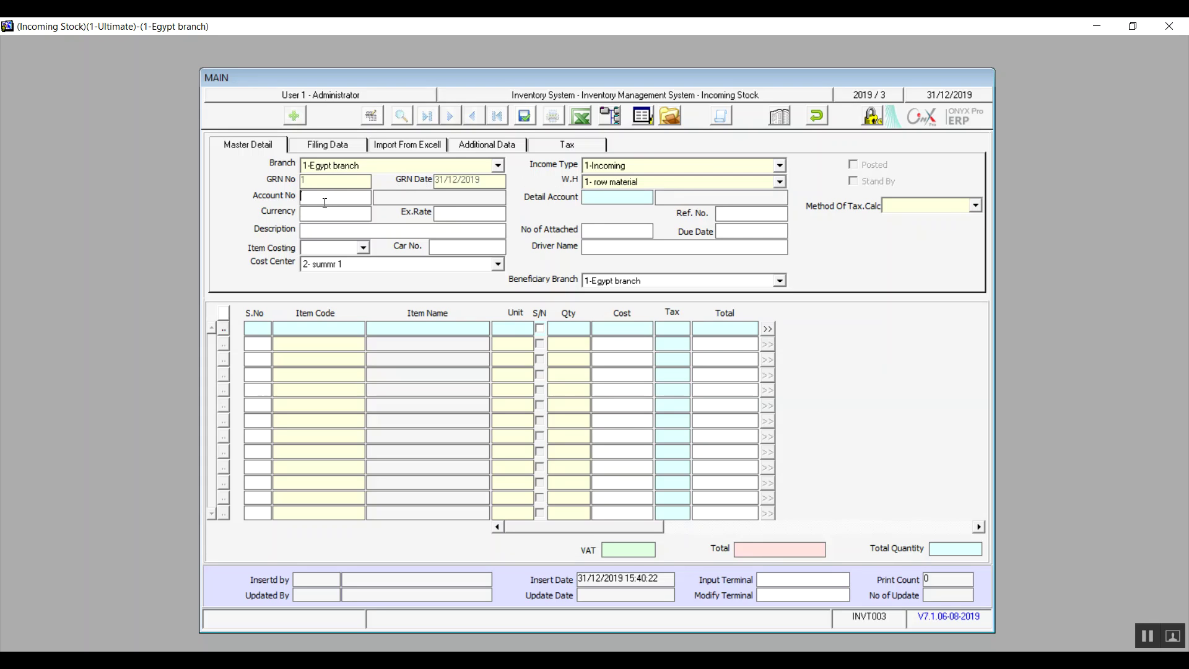
{"action": "double_click", "coordinate": [325, 203]}
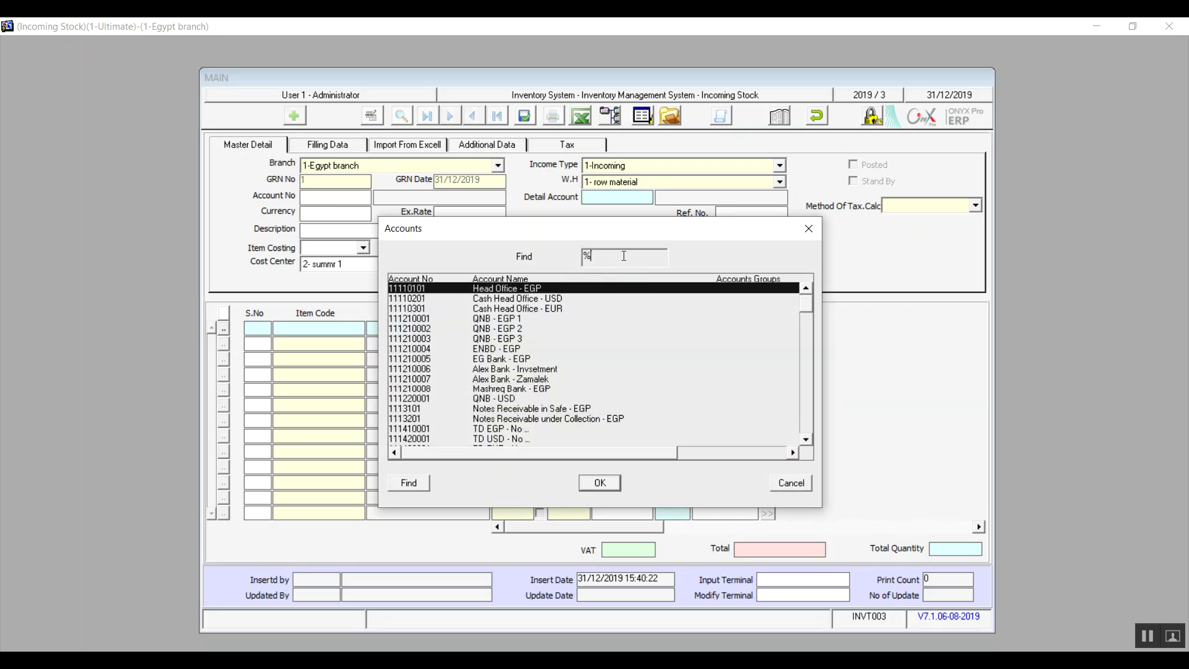
{"action": "type", "text": "for"}
{"action": "key", "text": "Return"}
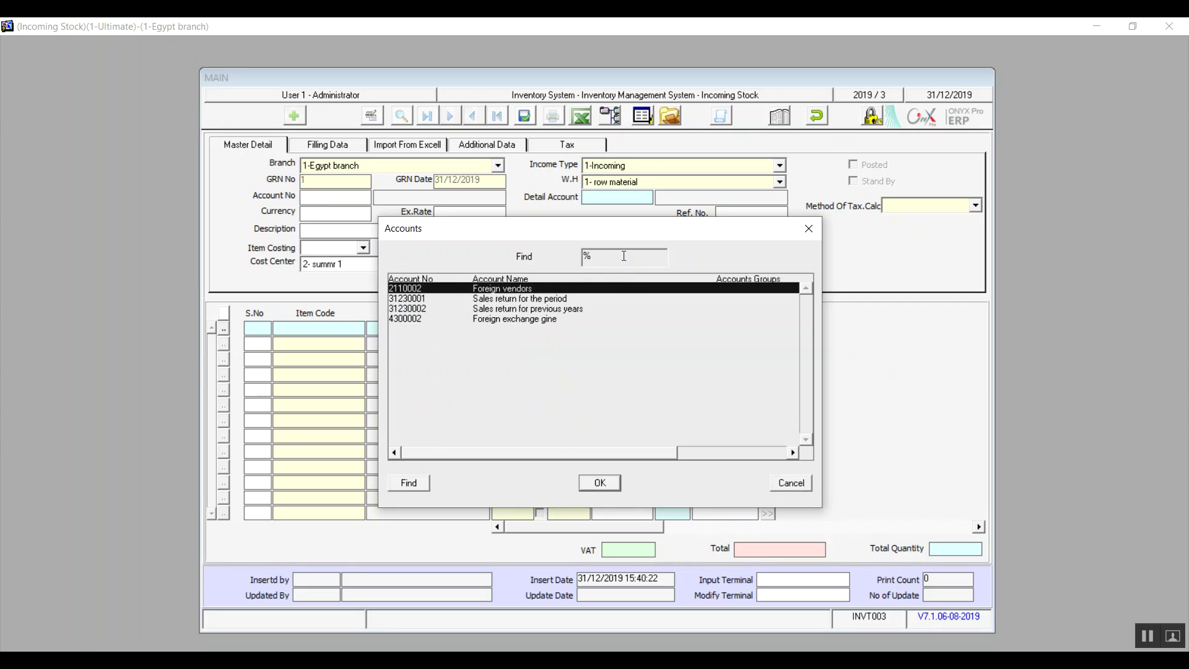
{"action": "double_click", "coordinate": [526, 289]}
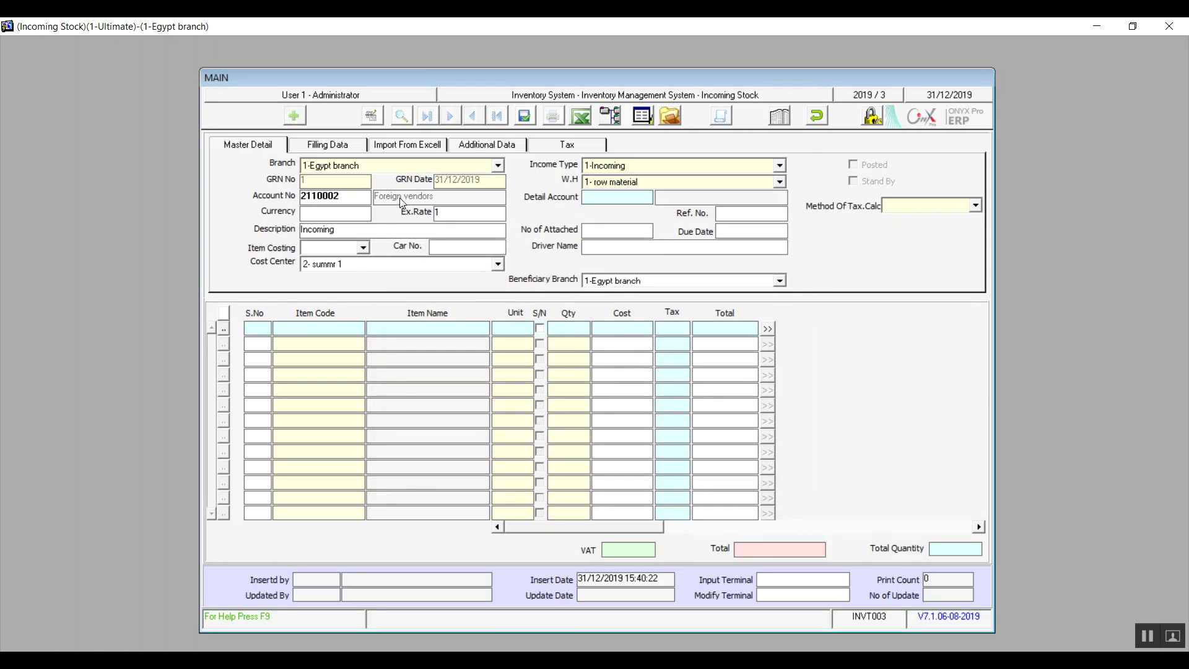
{"action": "double_click", "coordinate": [619, 199]}
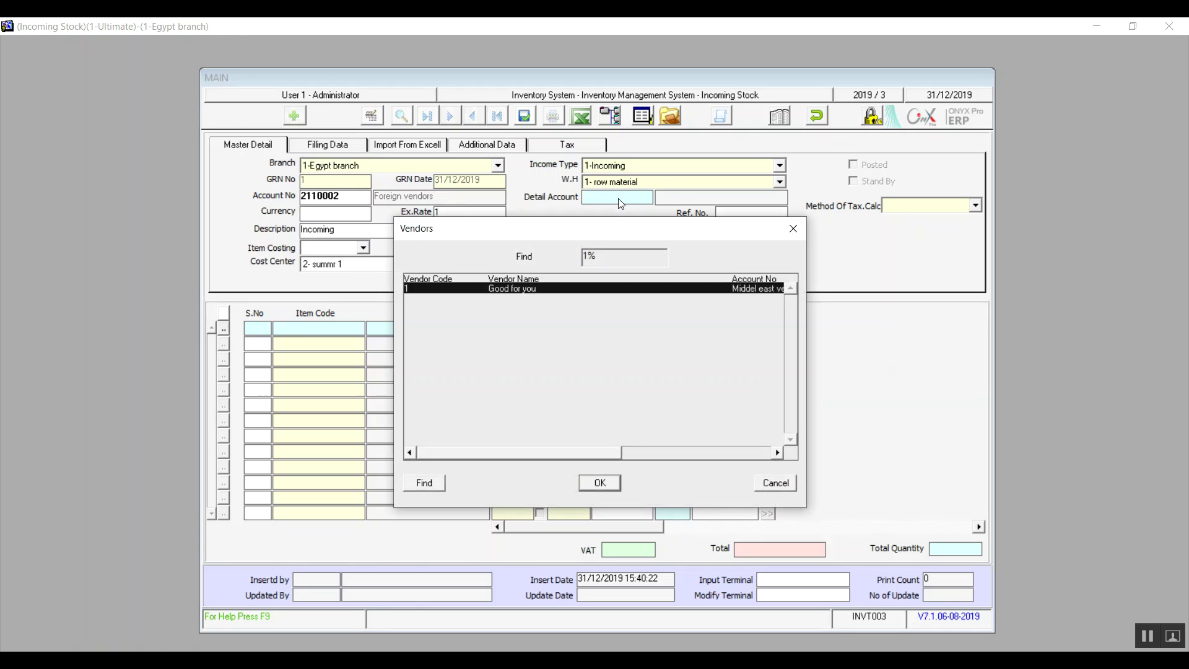
{"action": "double_click", "coordinate": [501, 289]}
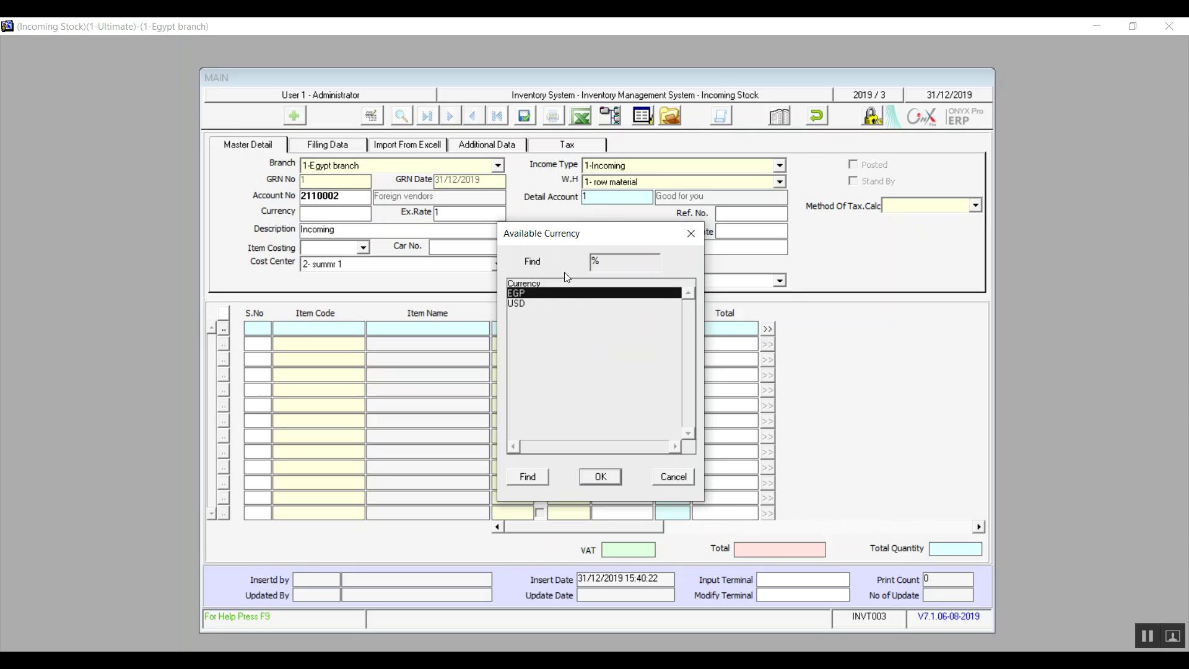
Step: Compare the EGP and USD currency choices and set the record's currency to EGP
{"action": "left_click", "coordinate": [517, 302]}
{"action": "left_click", "coordinate": [519, 294]}
{"action": "left_click", "coordinate": [515, 306]}
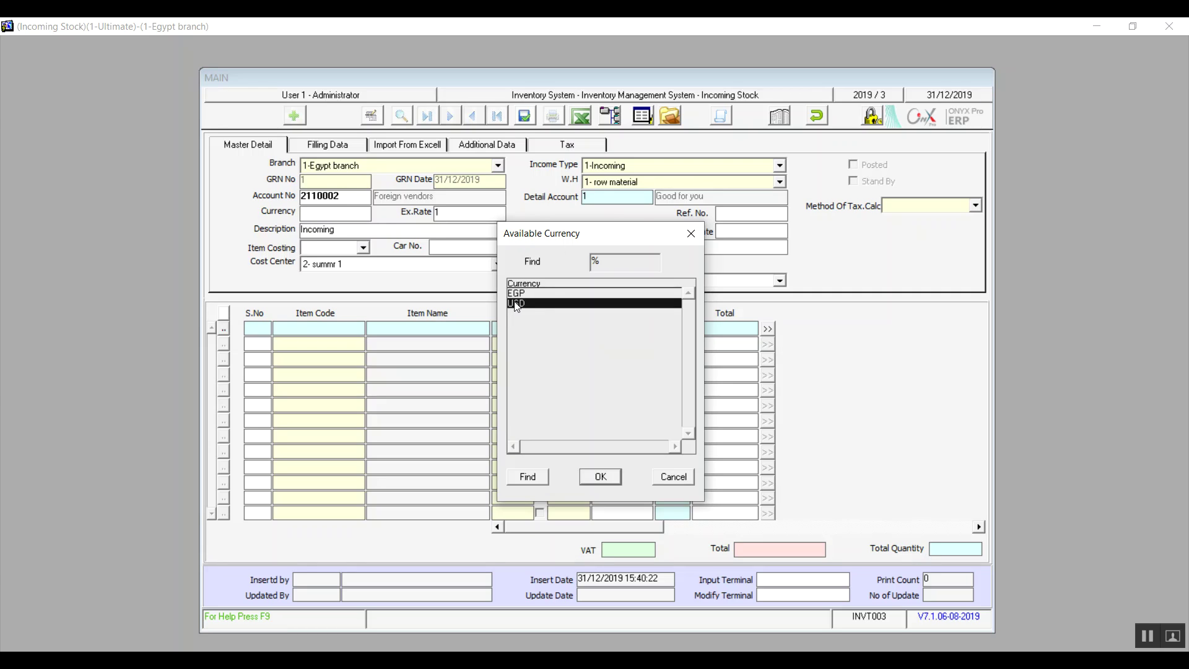
{"action": "left_click", "coordinate": [515, 294]}
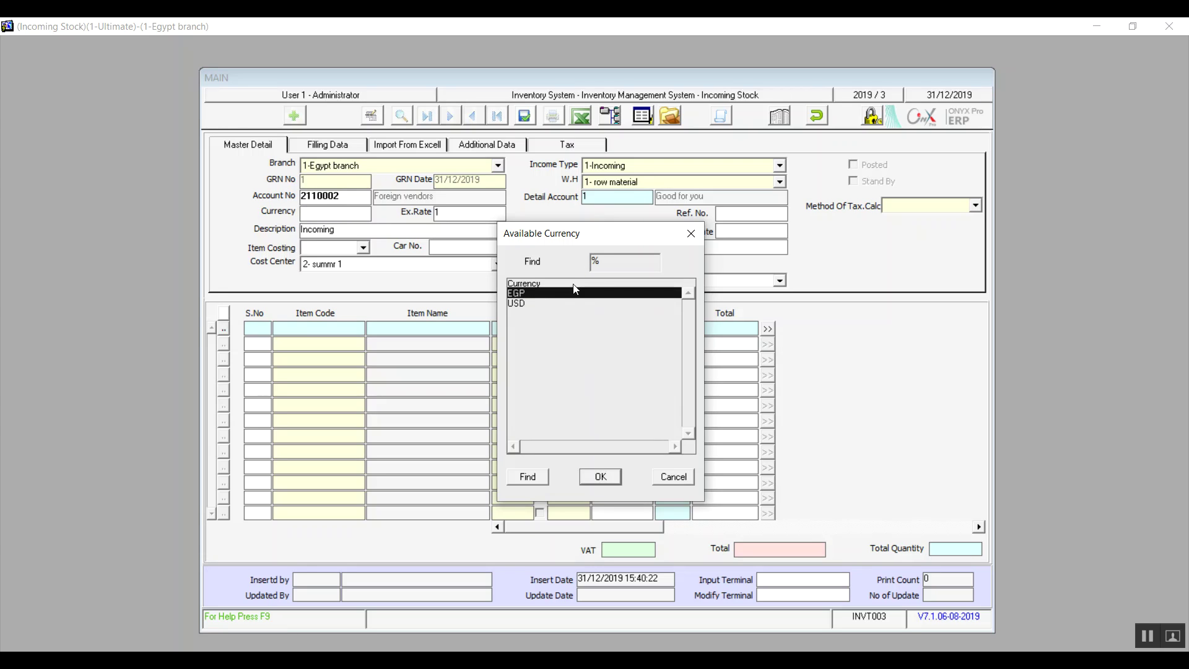
{"action": "double_click", "coordinate": [531, 293]}
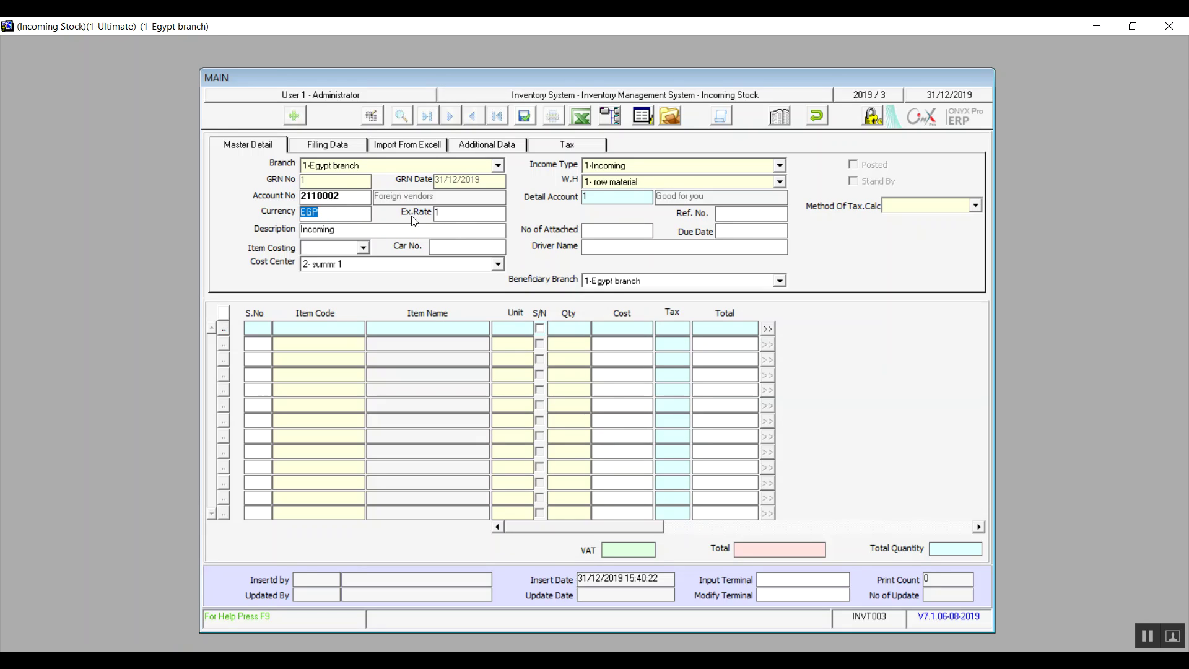
Step: Replace the incoming stock record's description with "X"
{"action": "left_click", "coordinate": [452, 217]}
{"action": "key", "text": "BackSpace"}
{"action": "key", "text": "BackSpace"}
{"action": "key", "text": "BackSpace"}
{"action": "key", "text": "BackSpace"}
{"action": "key", "text": "BackSpace"}
{"action": "key", "text": "BackSpace"}
{"action": "key", "text": "BackSpace"}
{"action": "key", "text": "BackSpace"}
{"action": "type", "text": "X"}
Step: Examine the Driver Name and Due Date fields and the Item Costing and Cost Center choices, leaving Item Costing blank
{"action": "left_click", "coordinate": [662, 246]}
{"action": "left_click", "coordinate": [737, 231]}
{"action": "left_click", "coordinate": [362, 248]}
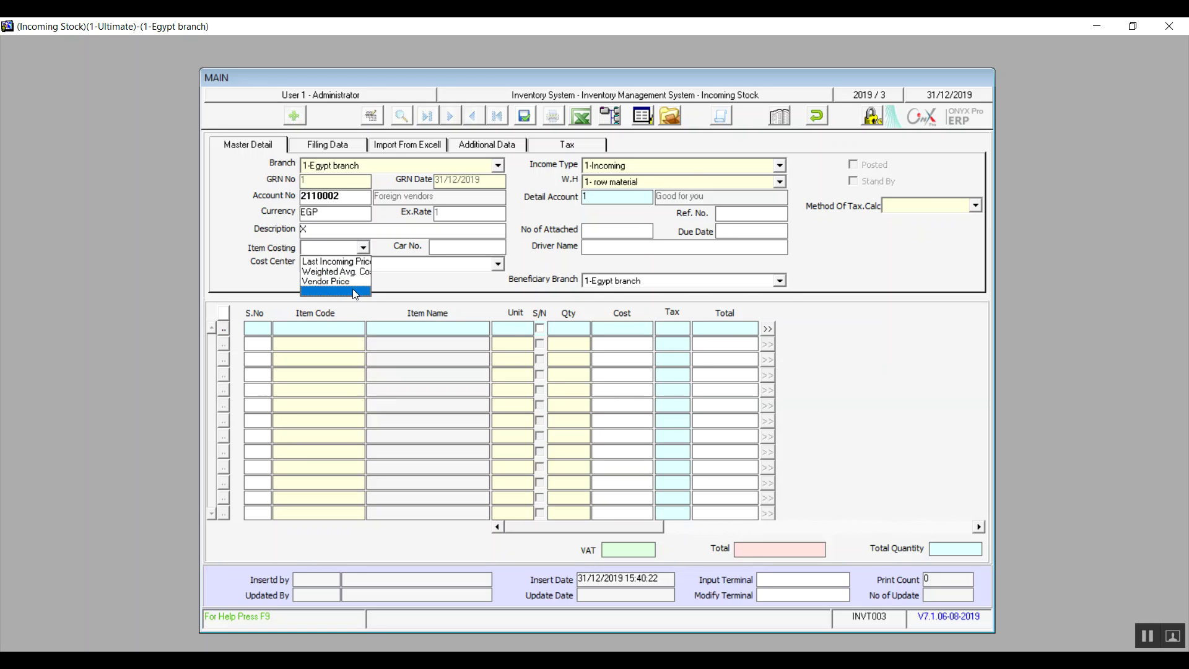
{"action": "left_click", "coordinate": [354, 291]}
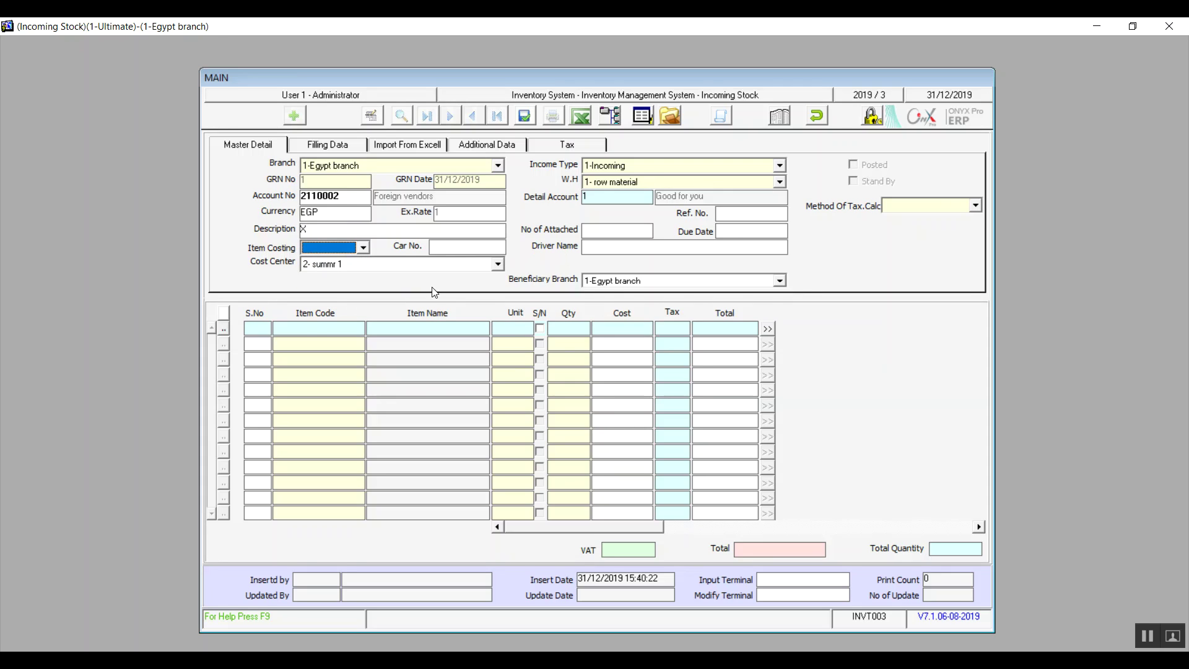
{"action": "left_click", "coordinate": [498, 264]}
{"action": "left_click", "coordinate": [499, 264]}
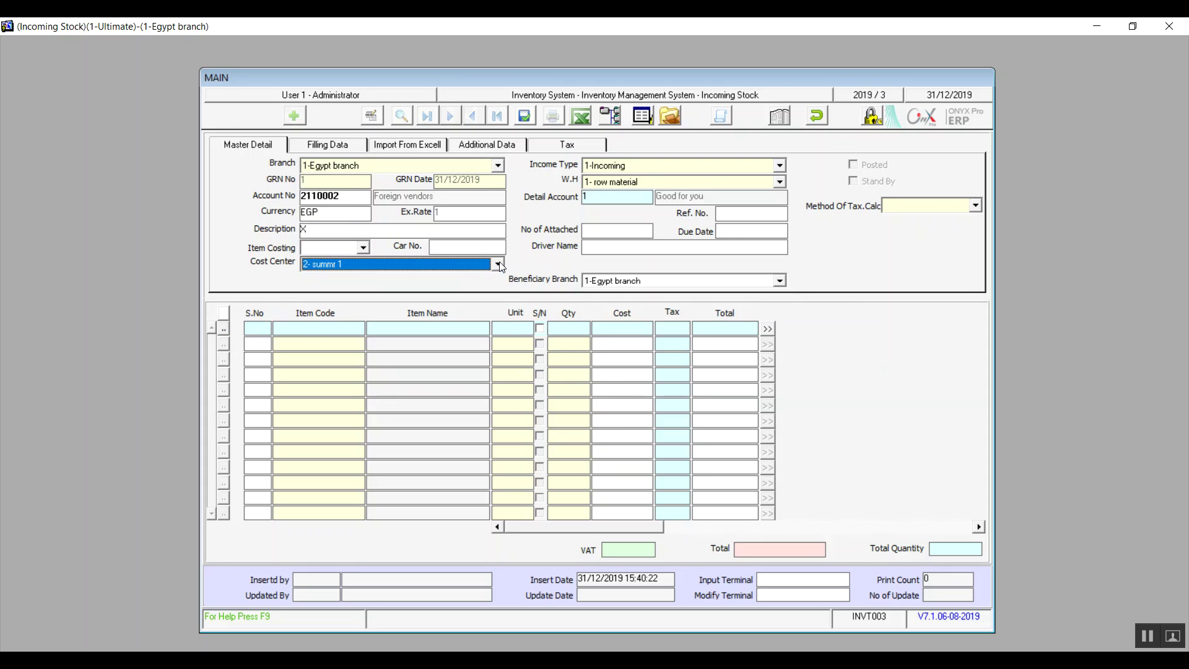
Step: Browse the Beneficiary Branch and Method Of Tax.Calc choices without changing either one
{"action": "left_click", "coordinate": [780, 281]}
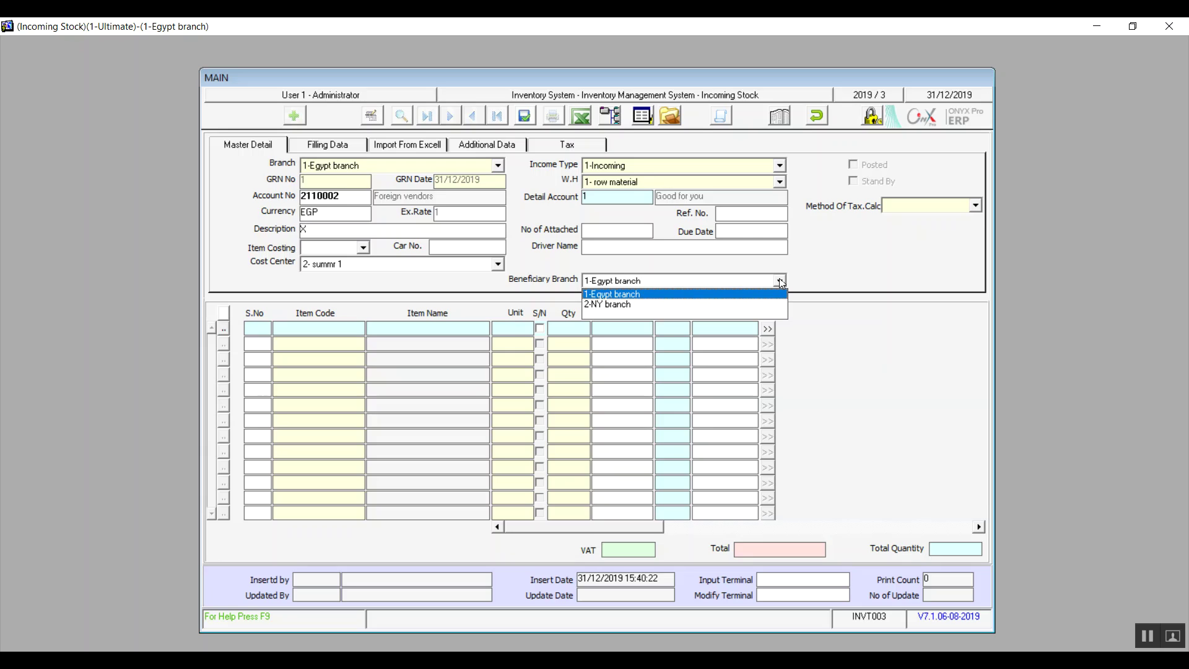
{"action": "left_click", "coordinate": [974, 209]}
{"action": "left_click", "coordinate": [974, 209]}
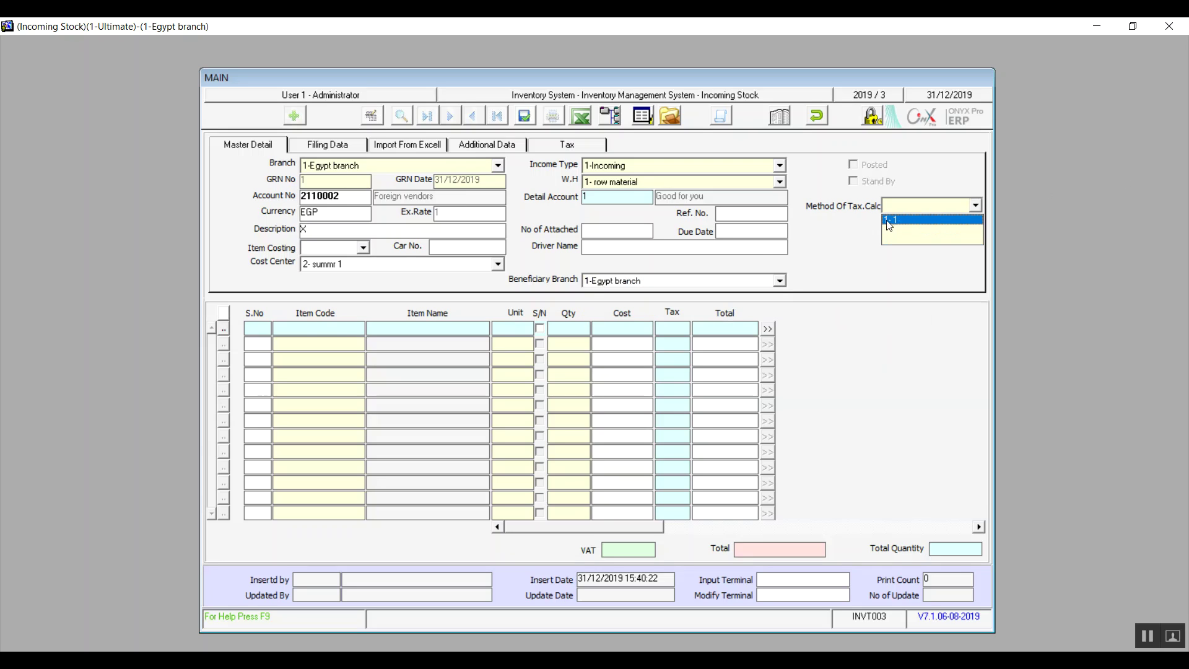
{"action": "left_click", "coordinate": [976, 207]}
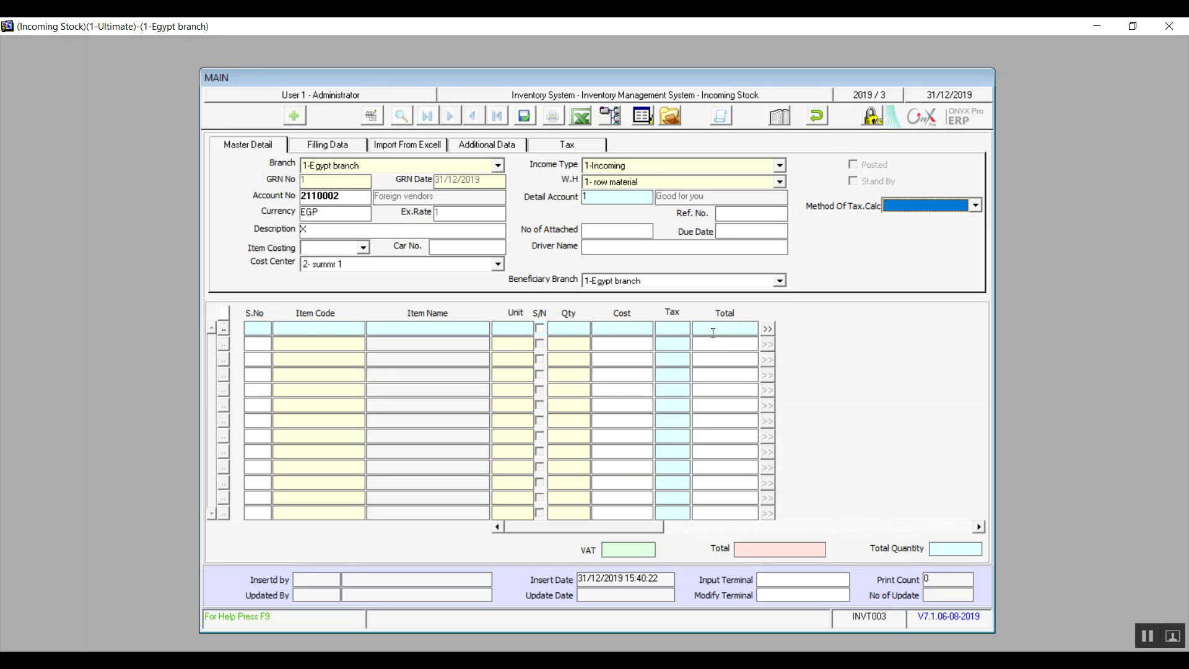
Step: Check the Total cell of the first item line and view the record's Tax section
{"action": "left_click", "coordinate": [712, 332]}
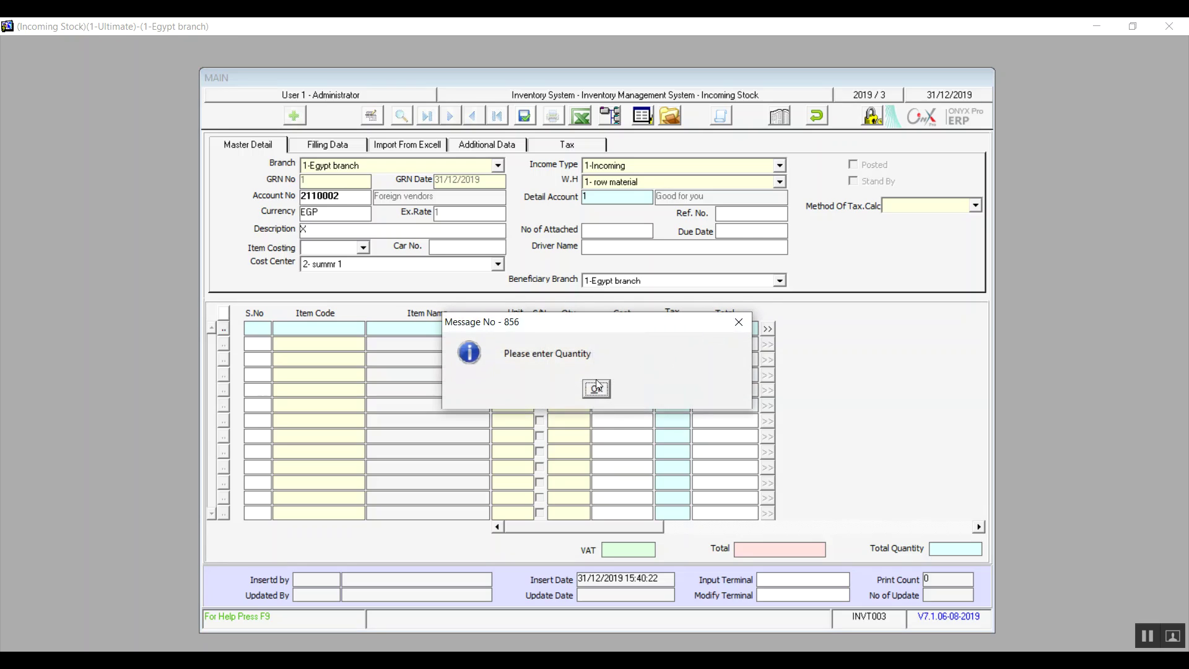
{"action": "left_click", "coordinate": [586, 395]}
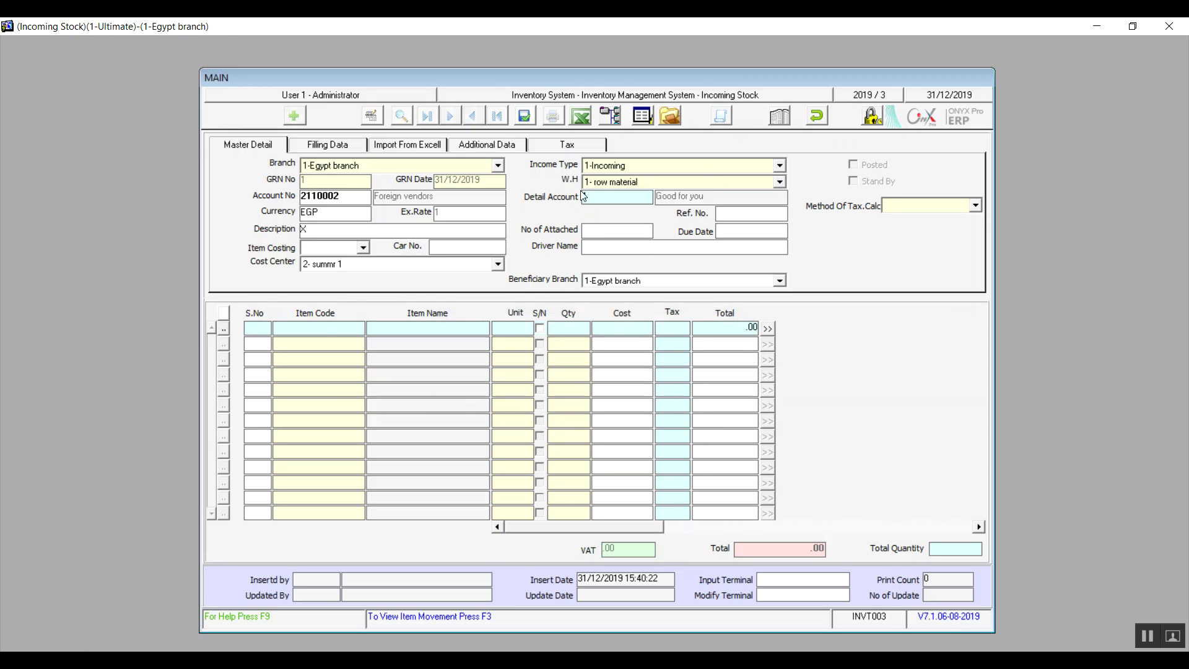
{"action": "left_click", "coordinate": [564, 146]}
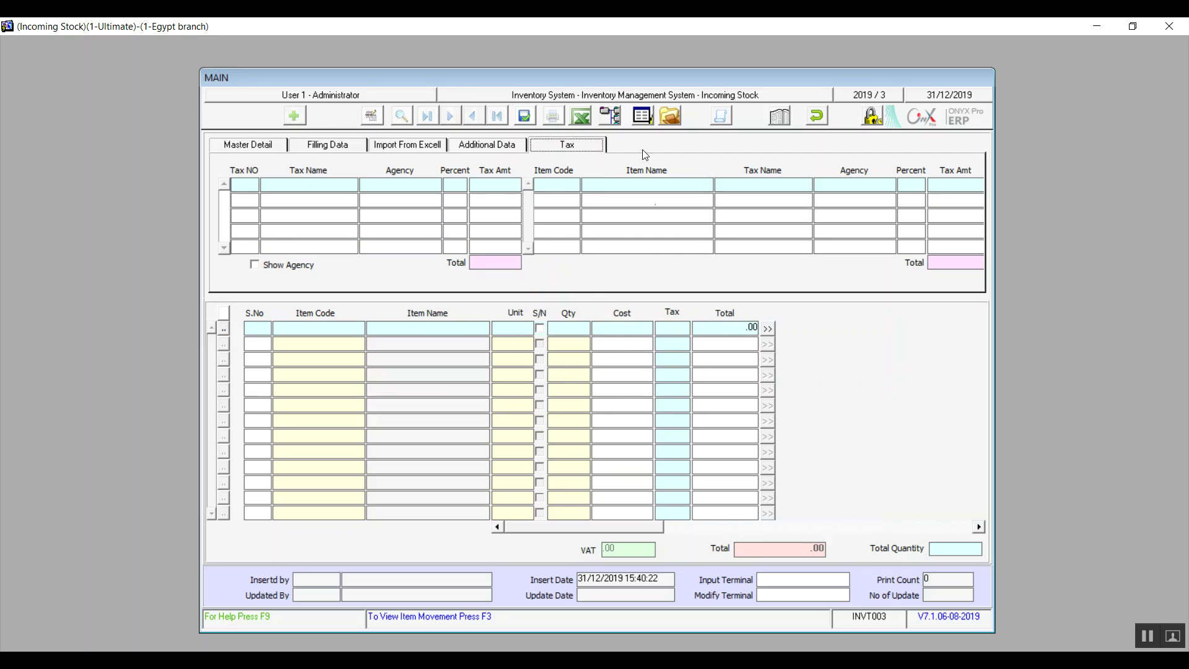
Step: Cancel the new incoming stock record and close the Incoming Stock screen
{"action": "left_click", "coordinate": [826, 120]}
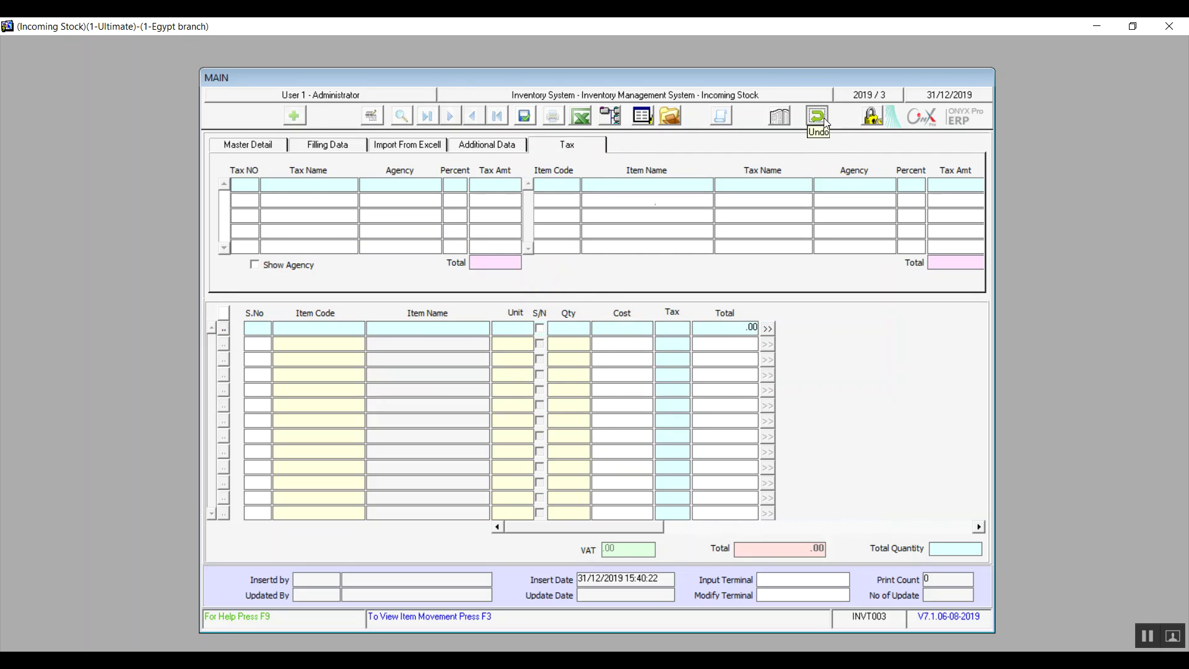
{"action": "left_click", "coordinate": [578, 390]}
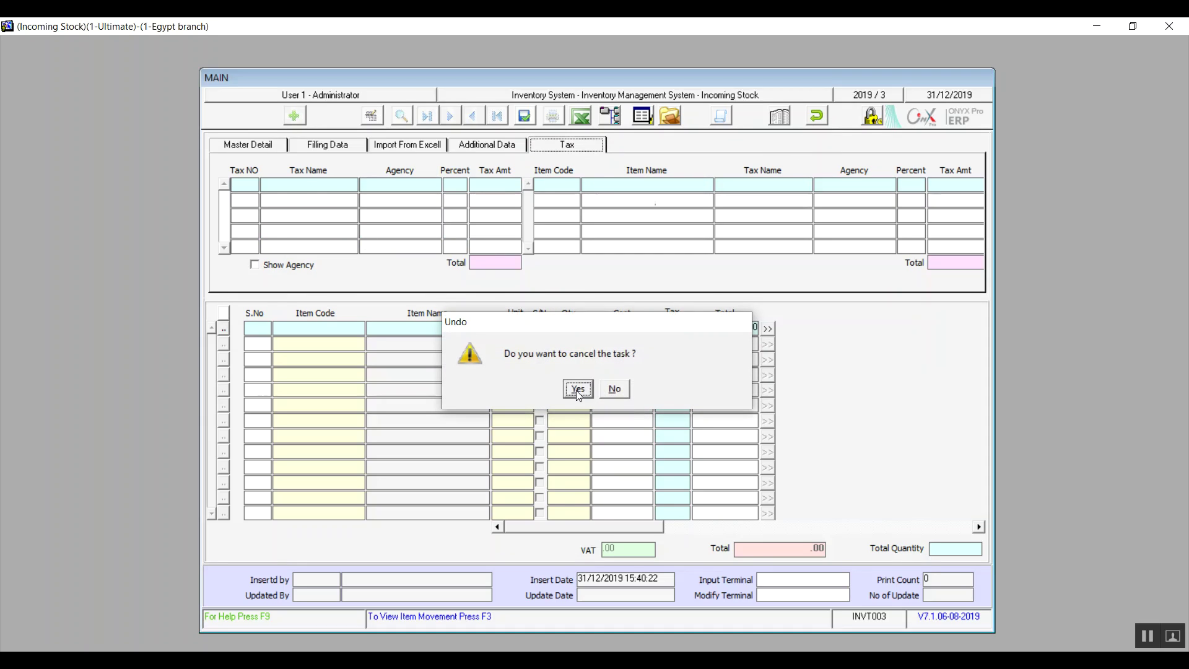
{"action": "left_click", "coordinate": [812, 118]}
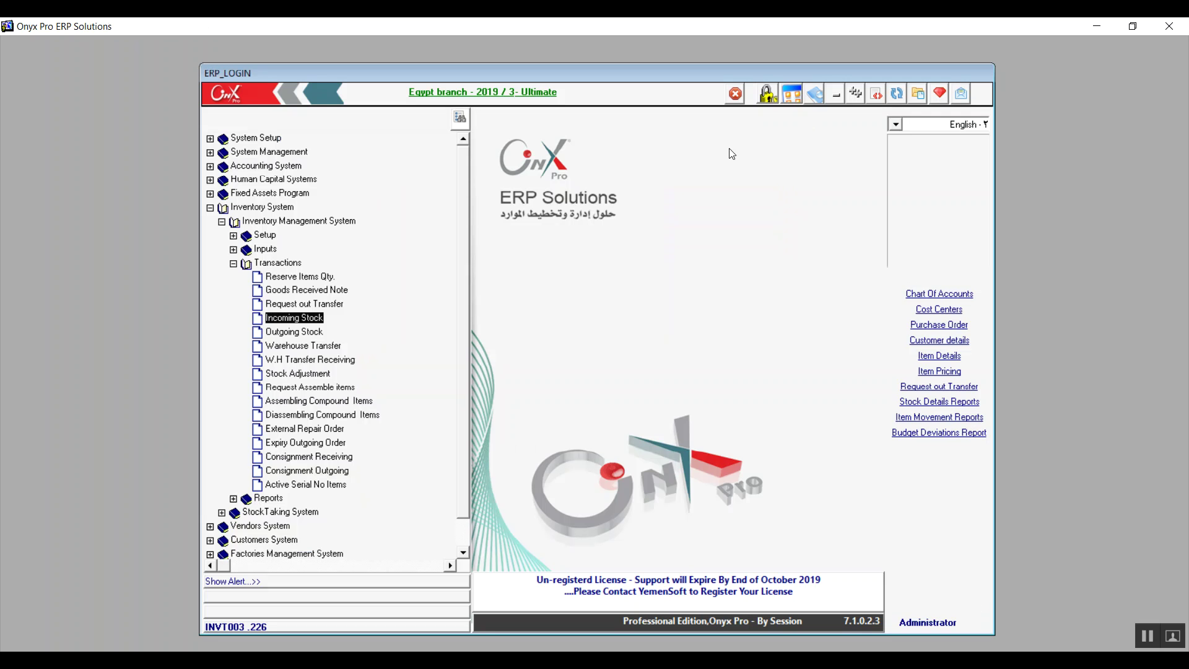
Step: Open the Outgoing Stock screen to view its fields and close it again
{"action": "double_click", "coordinate": [312, 335]}
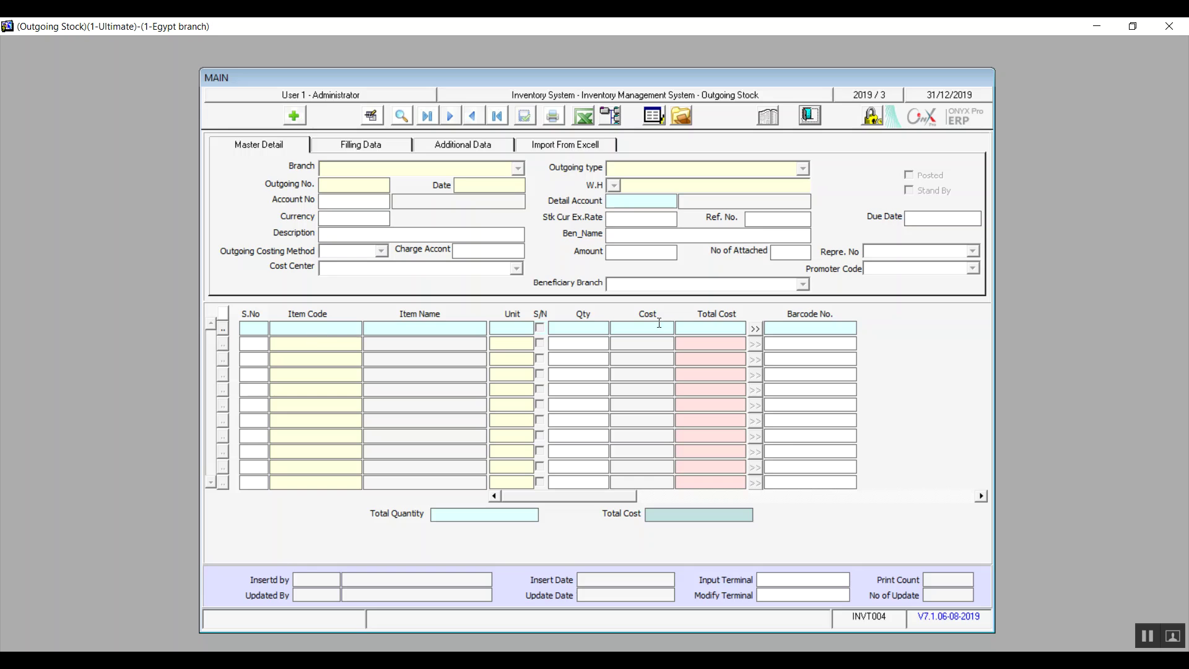
{"action": "left_click", "coordinate": [812, 122]}
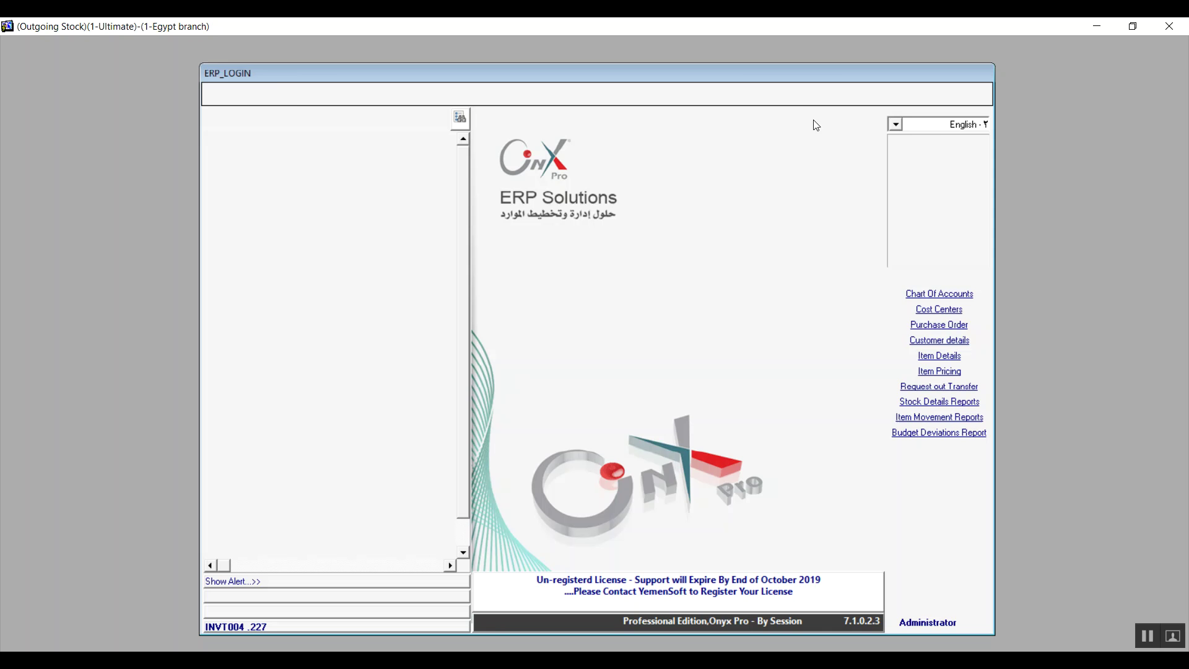
Step: Open the Warehouse Transfer screen and start a new transfer record
{"action": "left_click", "coordinate": [320, 352]}
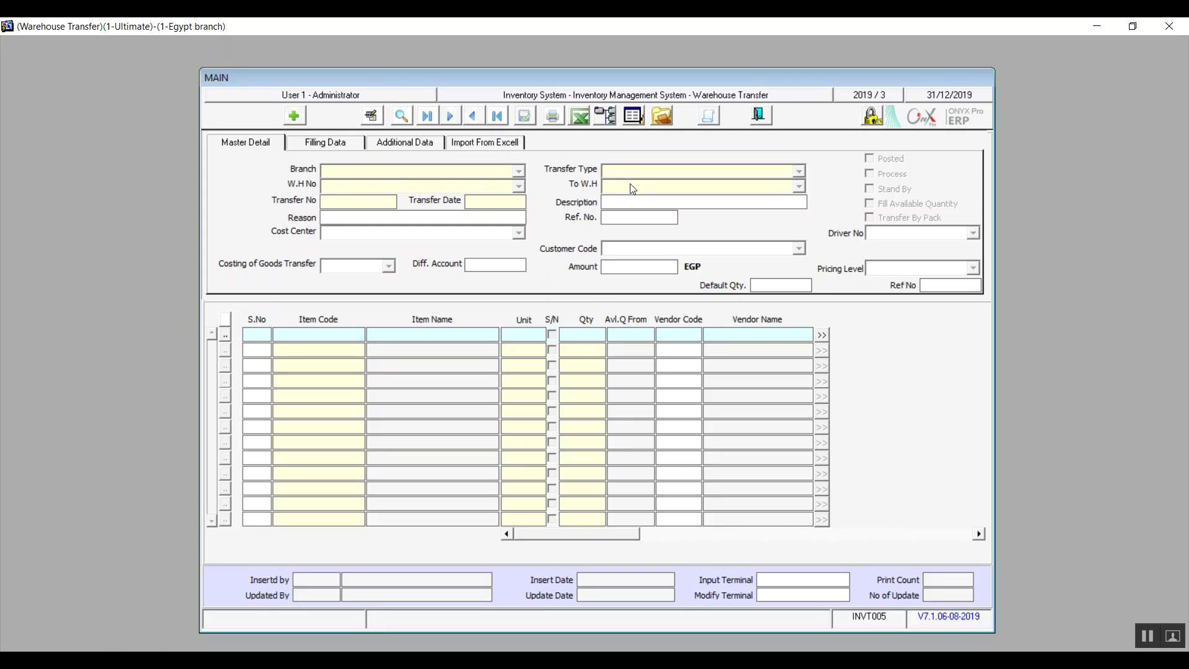
{"action": "left_click", "coordinate": [299, 117]}
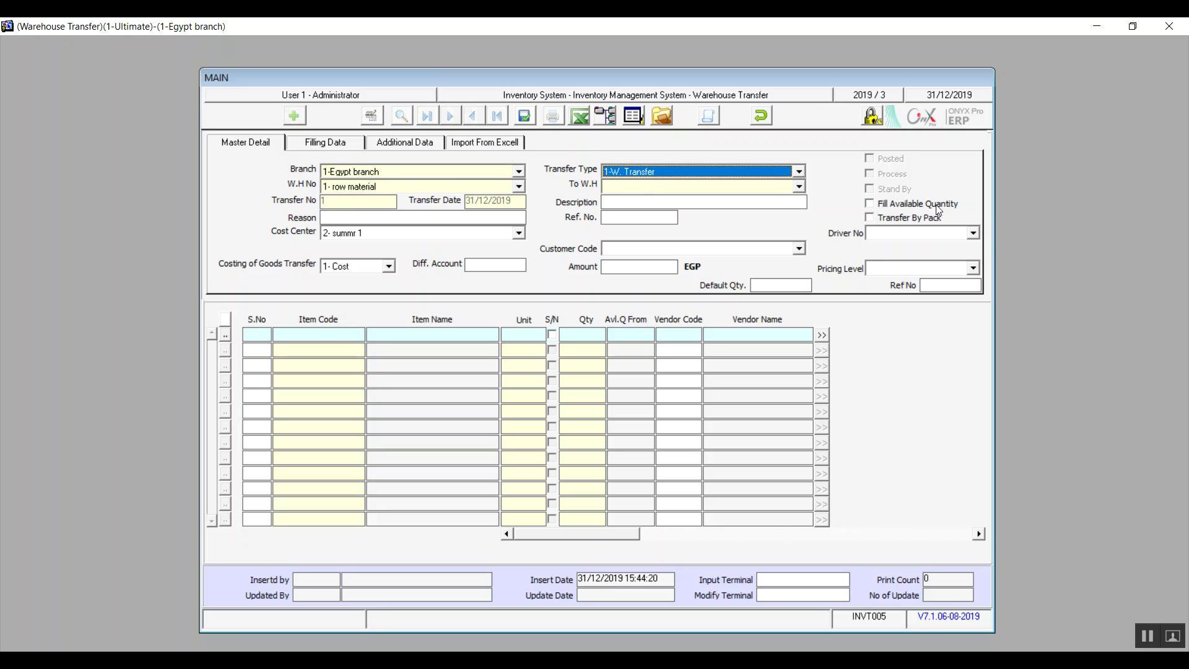
Step: Try the Fill Available Quantity option, cancel the new transfer record and close the Warehouse Transfer screen
{"action": "left_click", "coordinate": [871, 204]}
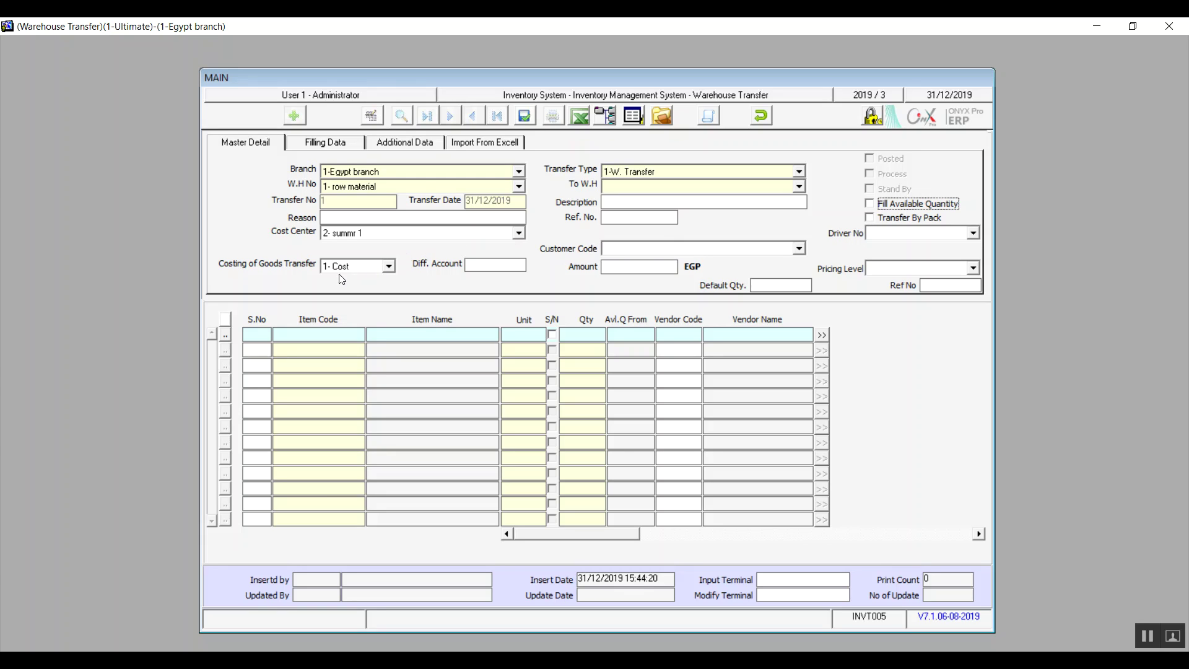
{"action": "left_click", "coordinate": [760, 115]}
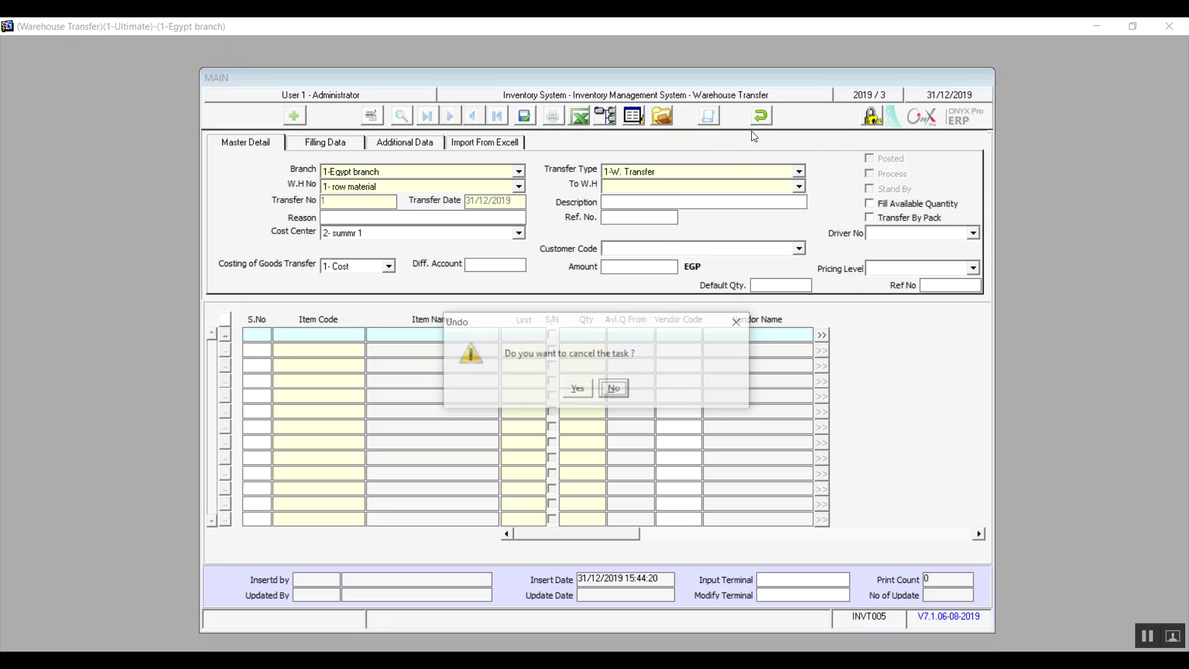
{"action": "left_click", "coordinate": [575, 388]}
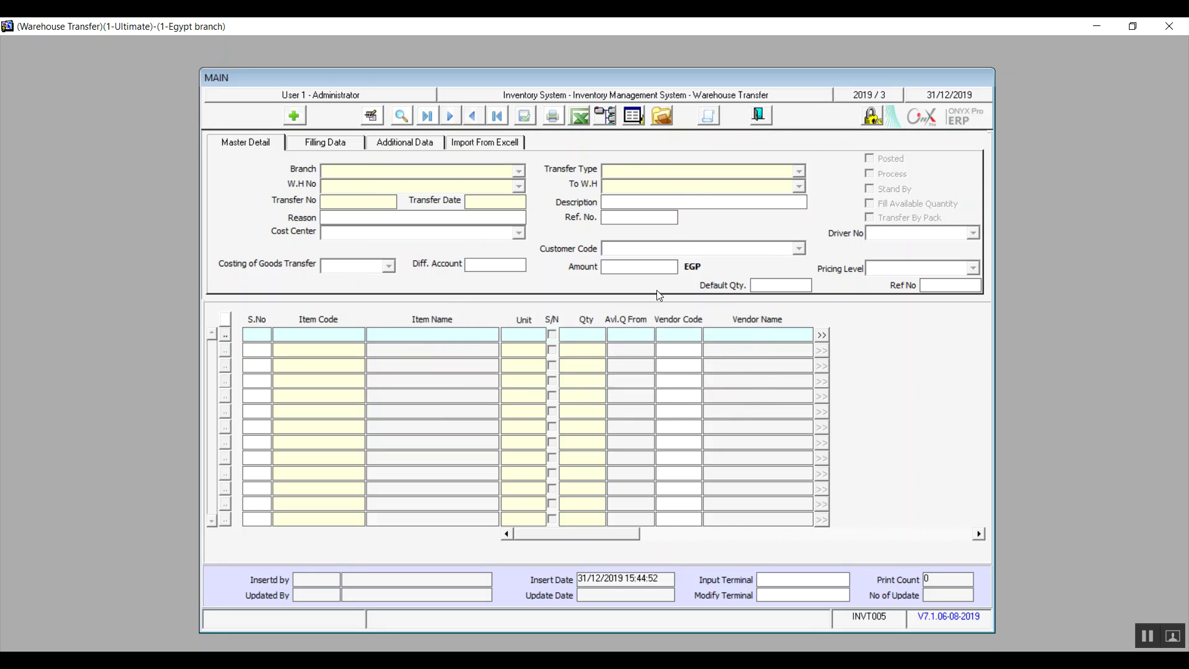
{"action": "left_click", "coordinate": [771, 115]}
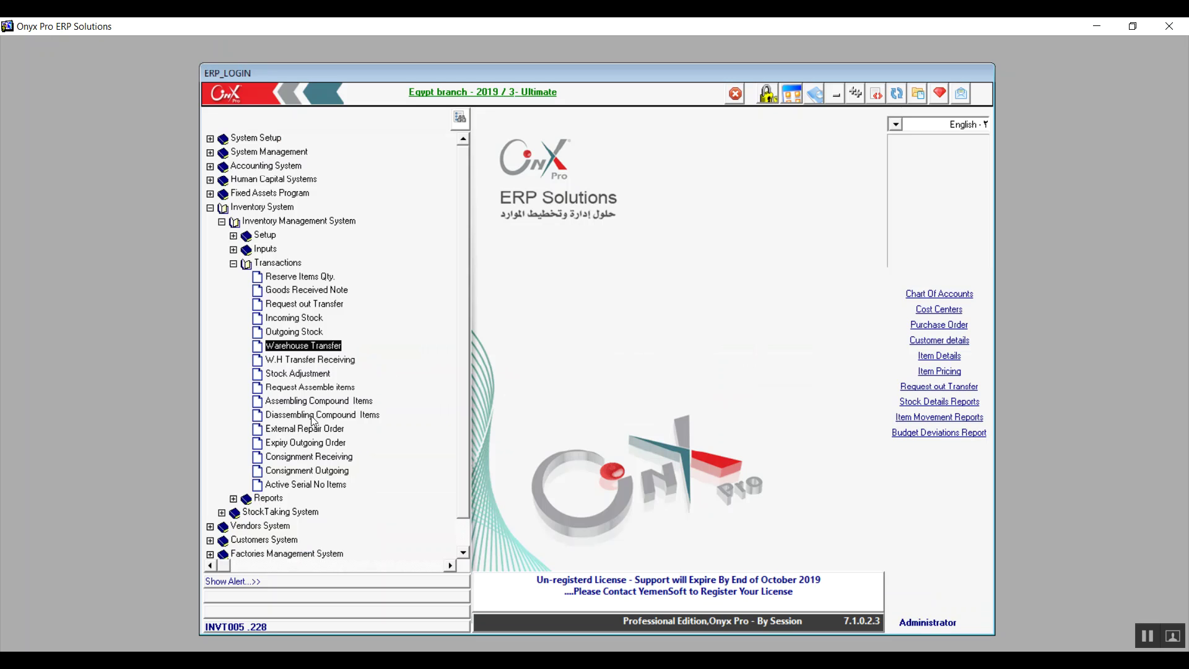
Step: Open the W.H Transfer Receiving screen and view its Additional Data fields before returning to the master details
{"action": "double_click", "coordinate": [335, 359]}
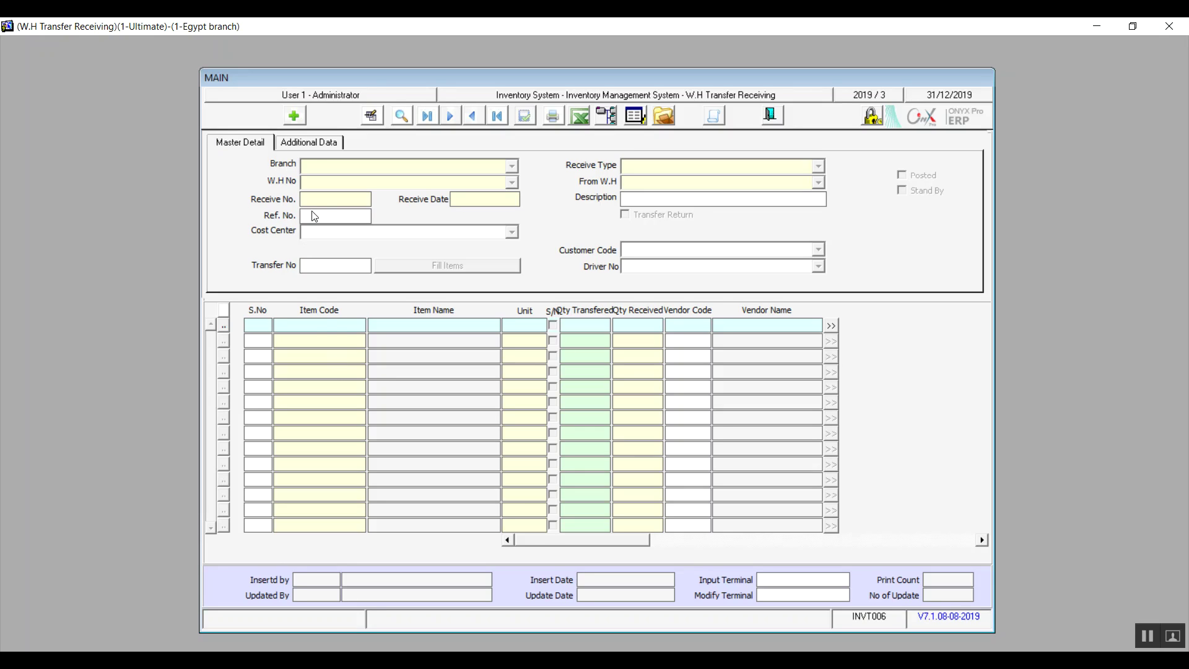
{"action": "left_click", "coordinate": [300, 150]}
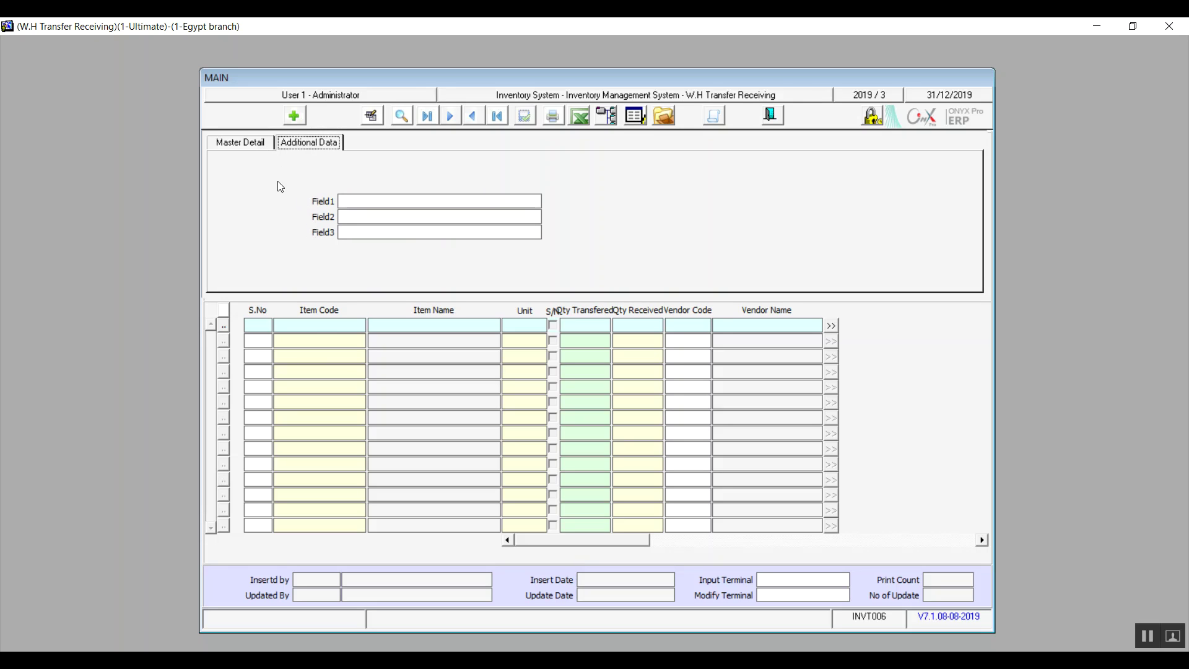
{"action": "left_click", "coordinate": [247, 143]}
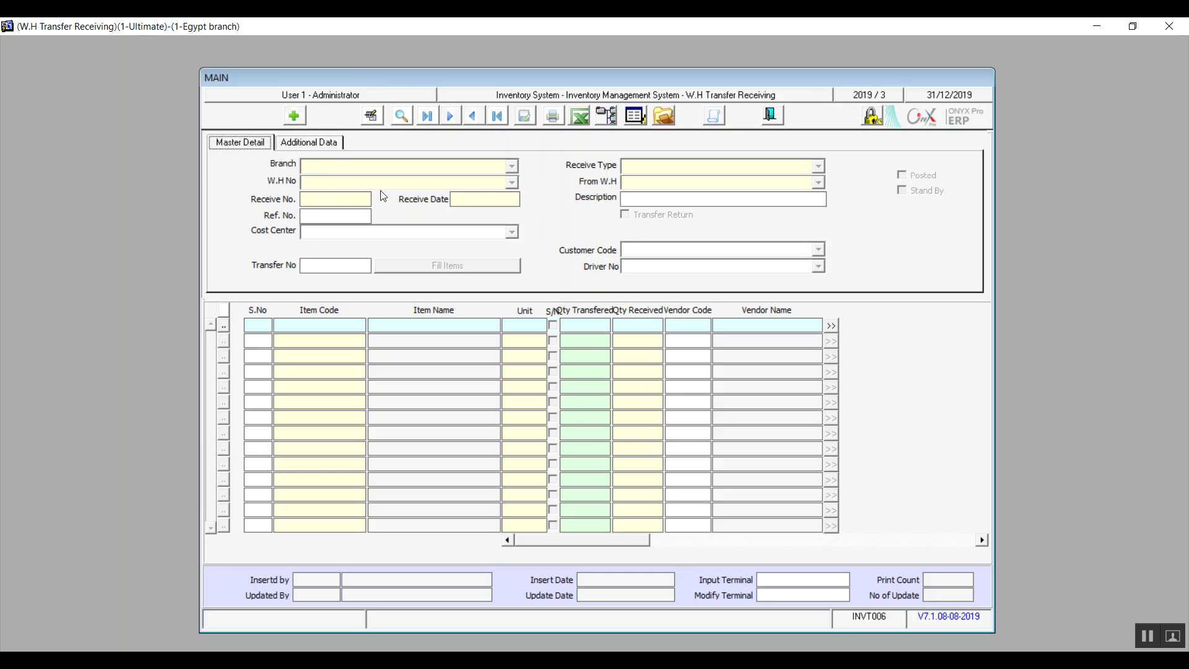
Step: Start a new warehouse transfer receiving record and choose 1-Egypt branch as its branch
{"action": "left_click", "coordinate": [298, 113]}
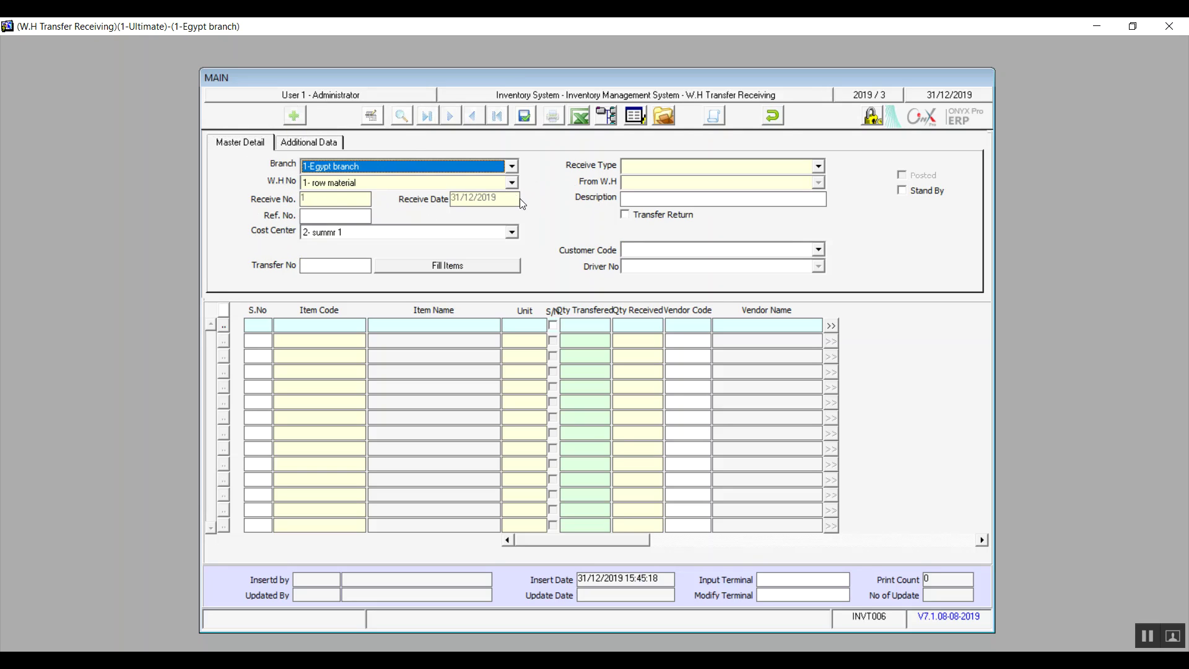
{"action": "left_click", "coordinate": [512, 166]}
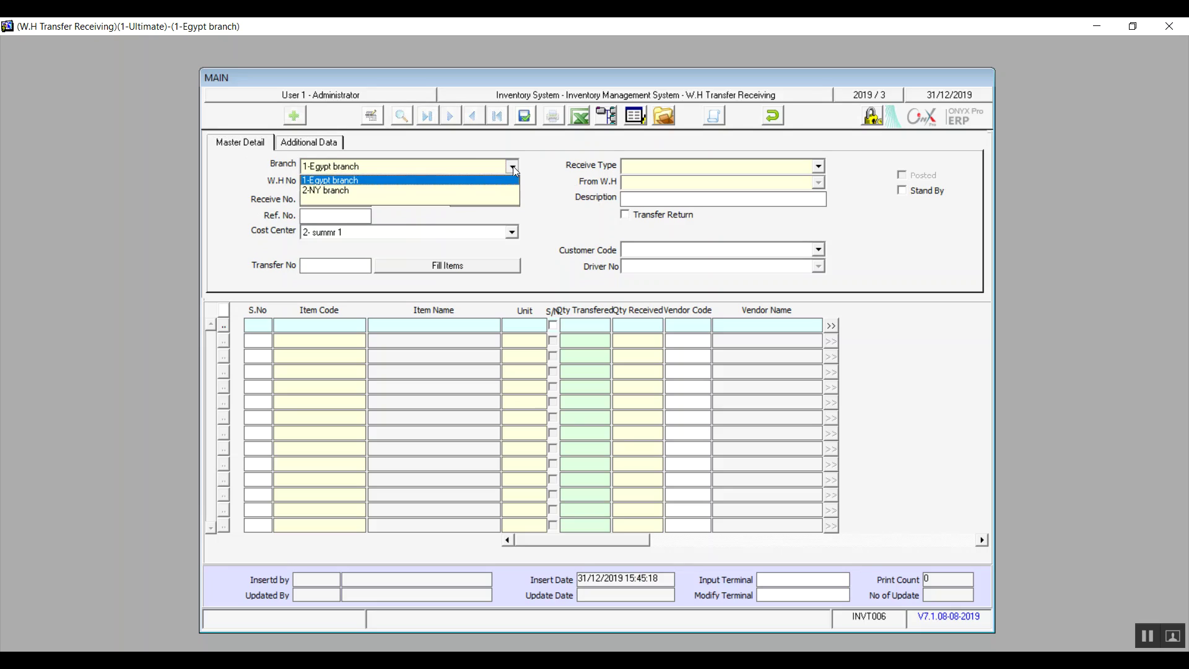
{"action": "left_click", "coordinate": [394, 181]}
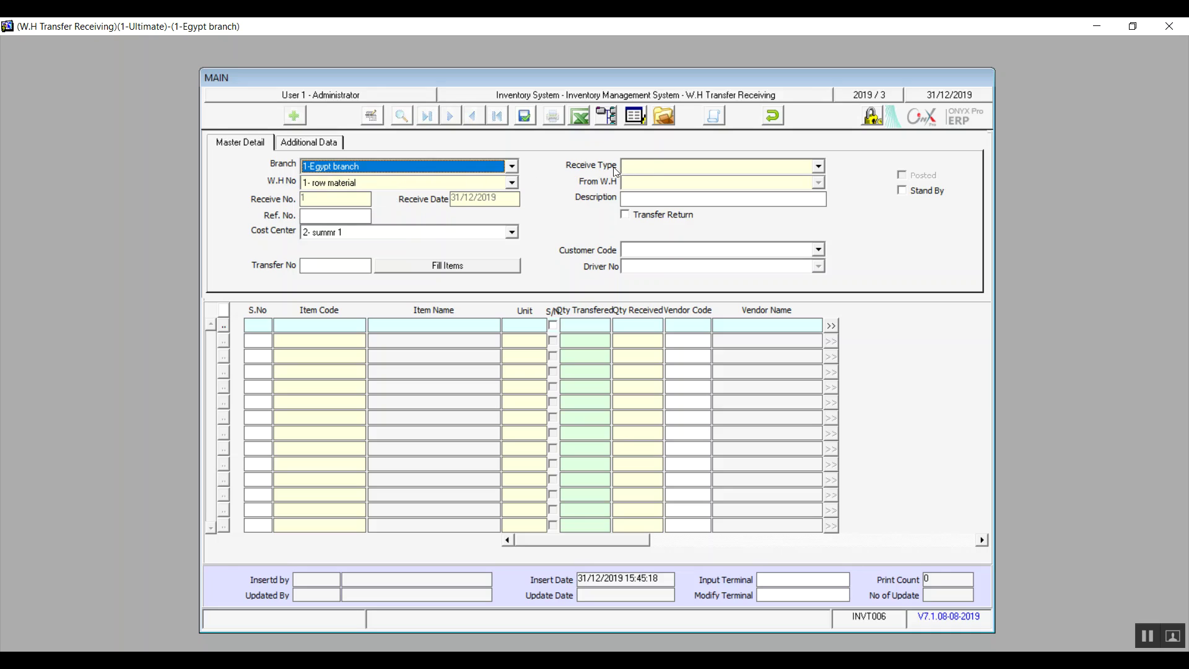
Step: Check the Receive Type field and choose 1- row material as the record's warehouse
{"action": "left_click", "coordinate": [653, 165]}
{"action": "left_click", "coordinate": [652, 164]}
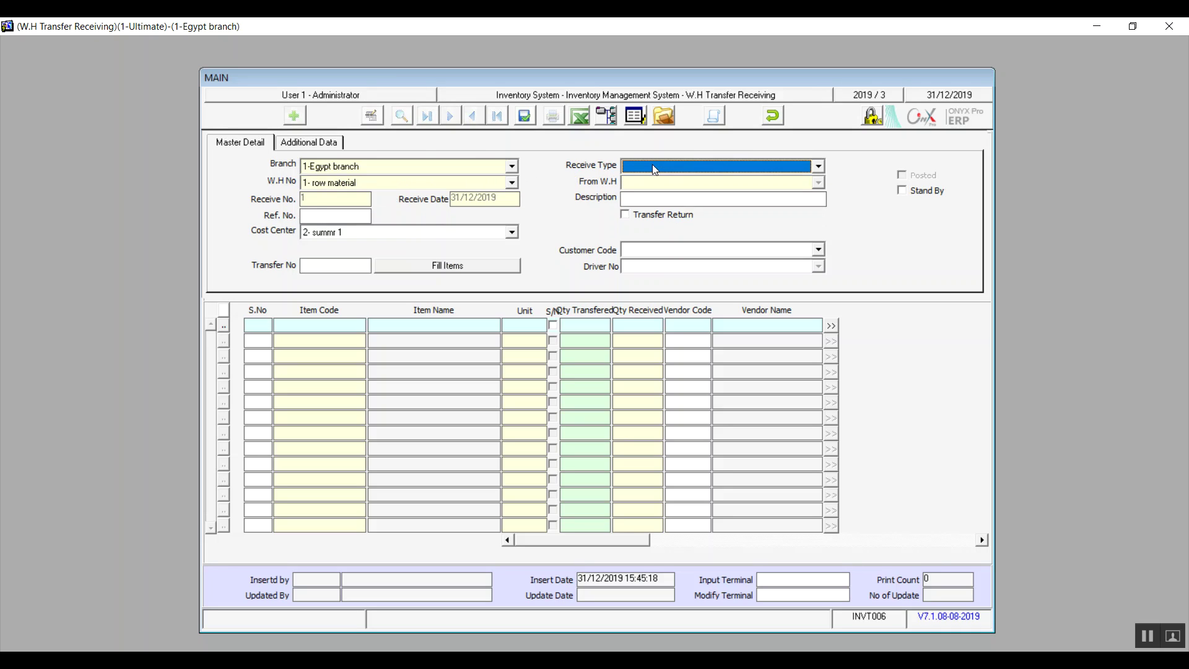
{"action": "left_click", "coordinate": [652, 165]}
{"action": "left_click", "coordinate": [657, 224]}
{"action": "left_click", "coordinate": [396, 184]}
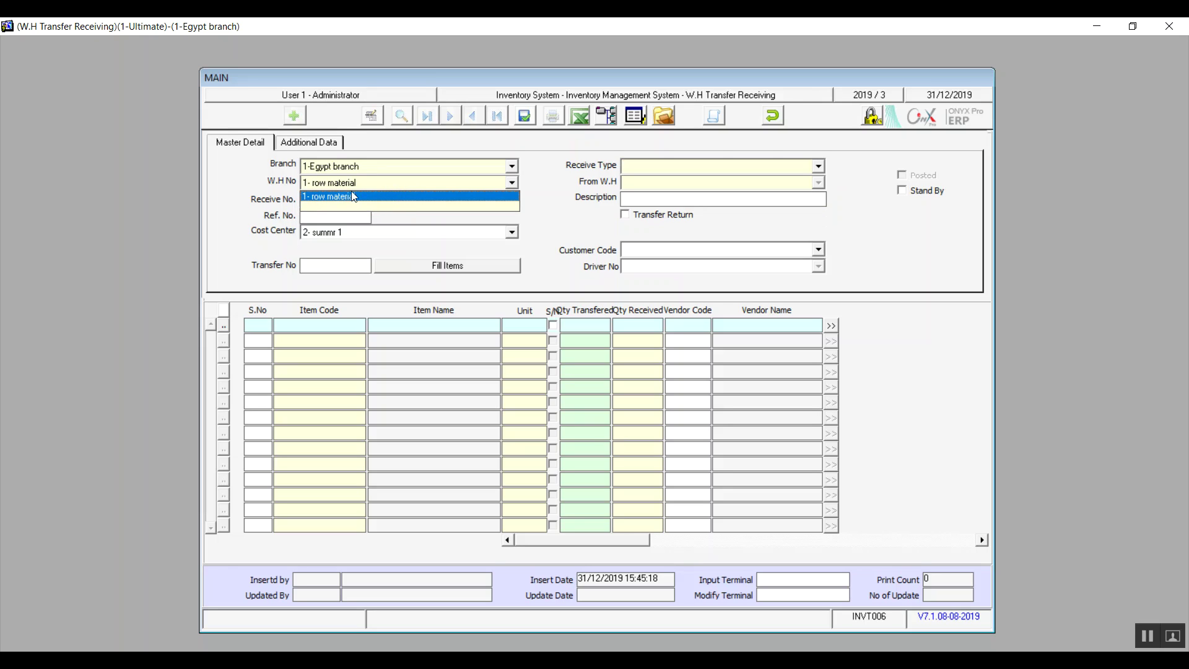
{"action": "left_click", "coordinate": [376, 185]}
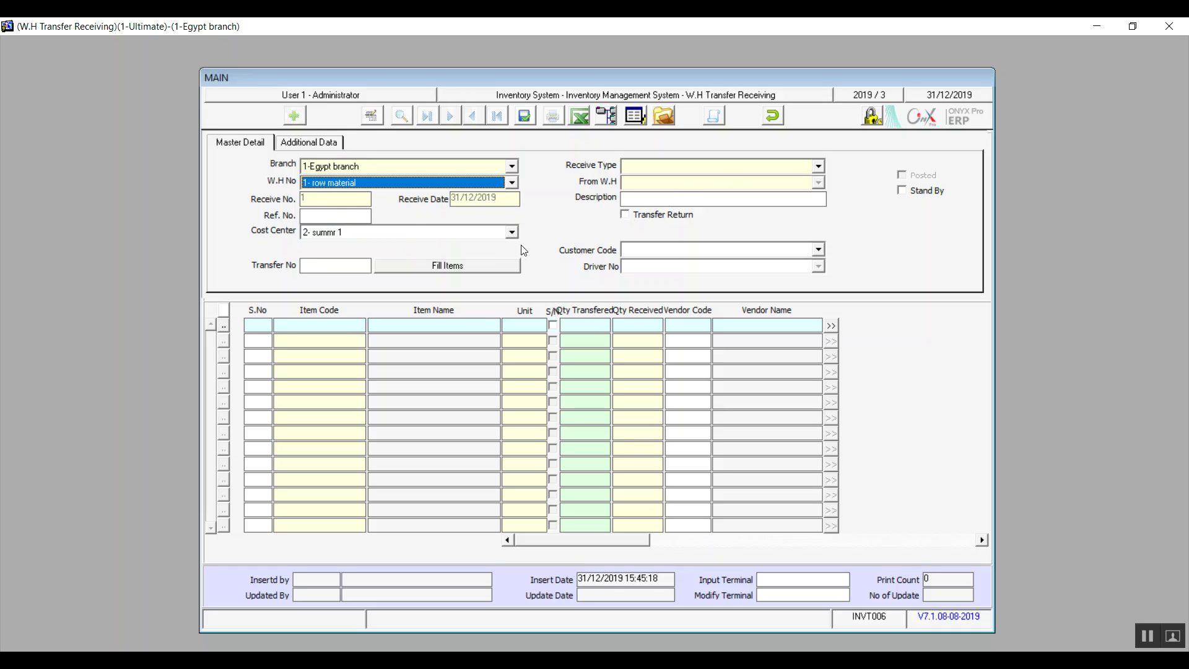
Step: Set the cost center to 31- Wintter 3-1 and try the Transfer Return option on and off
{"action": "left_click", "coordinate": [512, 231]}
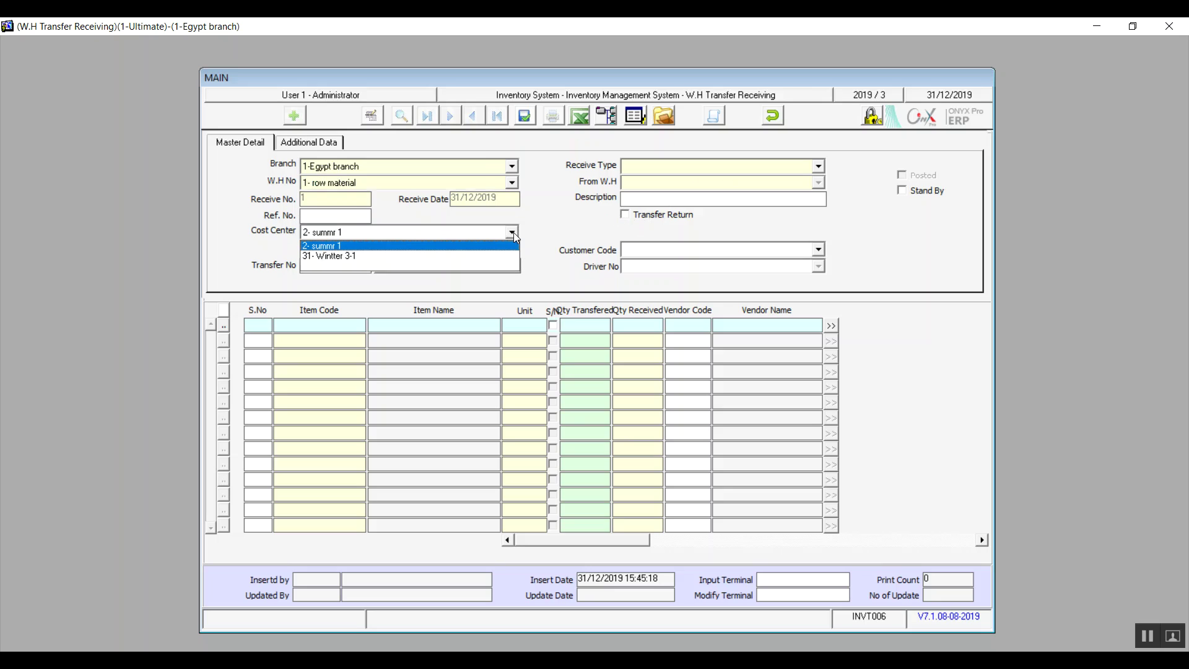
{"action": "left_click", "coordinate": [348, 256]}
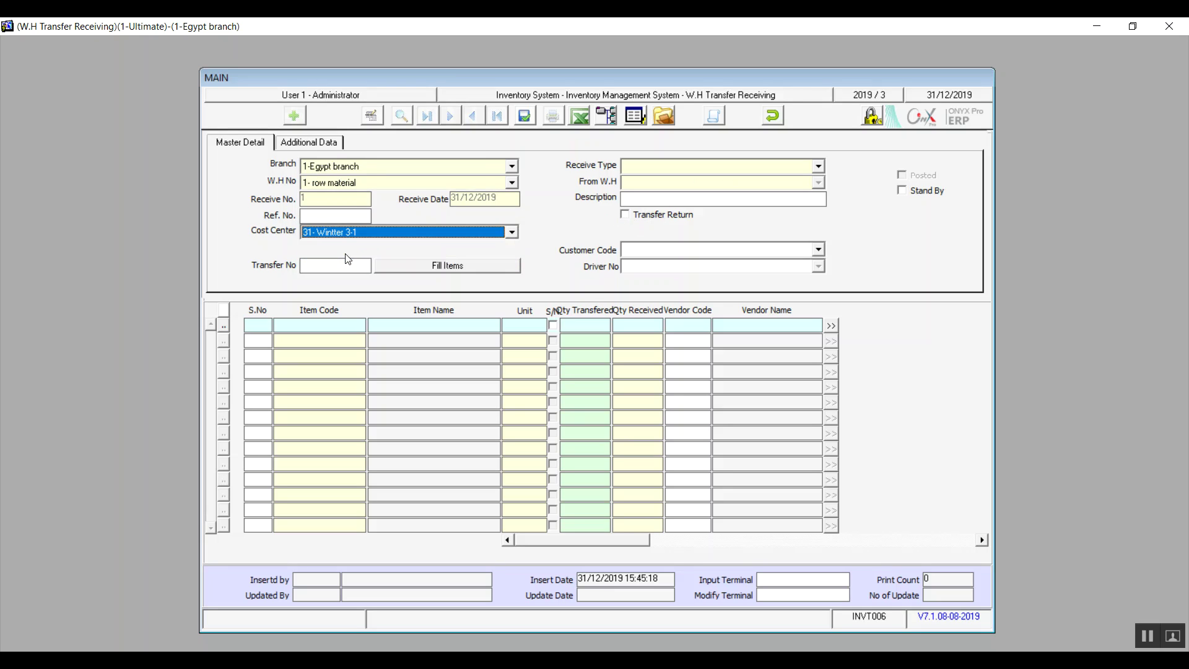
{"action": "left_click", "coordinate": [626, 215]}
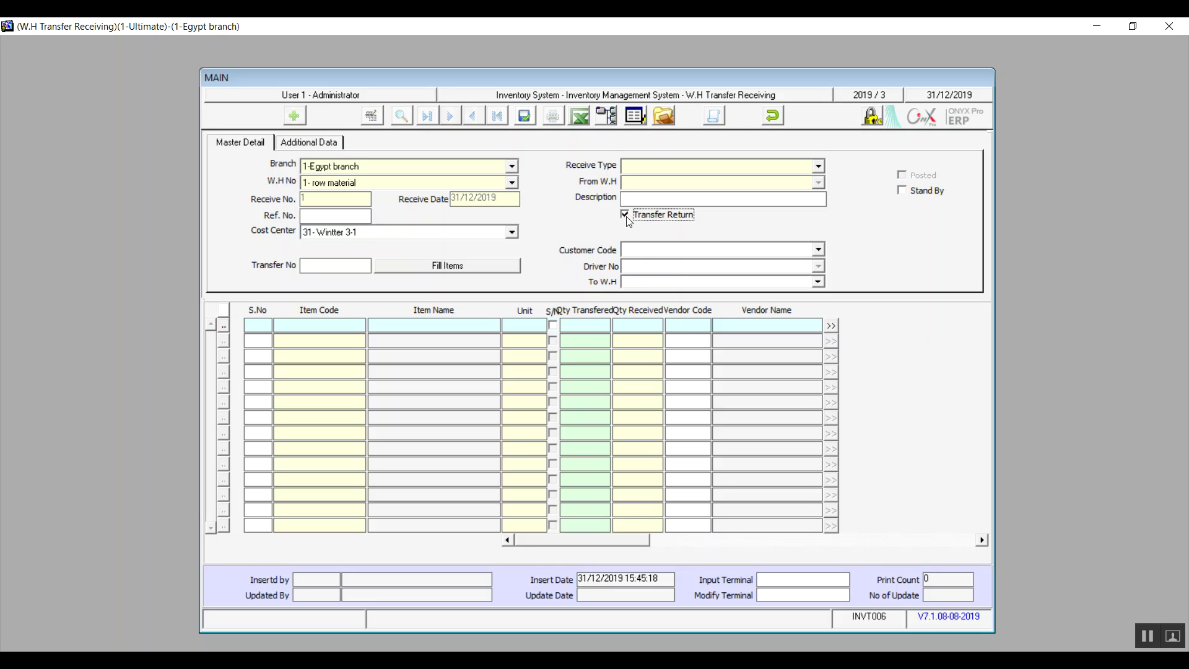
{"action": "left_click", "coordinate": [626, 217]}
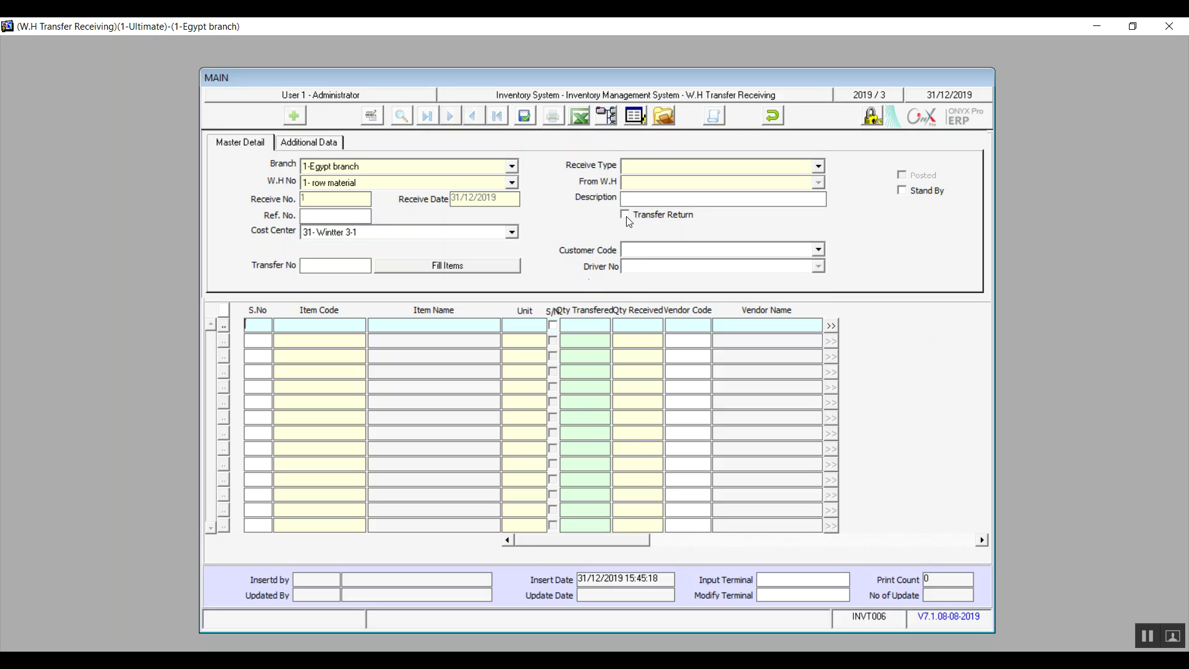
Step: Go through the Transfer No, Fill Items and Customer Code controls of the receiving record
{"action": "left_click", "coordinate": [334, 270]}
{"action": "left_click", "coordinate": [430, 271]}
{"action": "left_click", "coordinate": [679, 250]}
{"action": "left_click", "coordinate": [678, 250]}
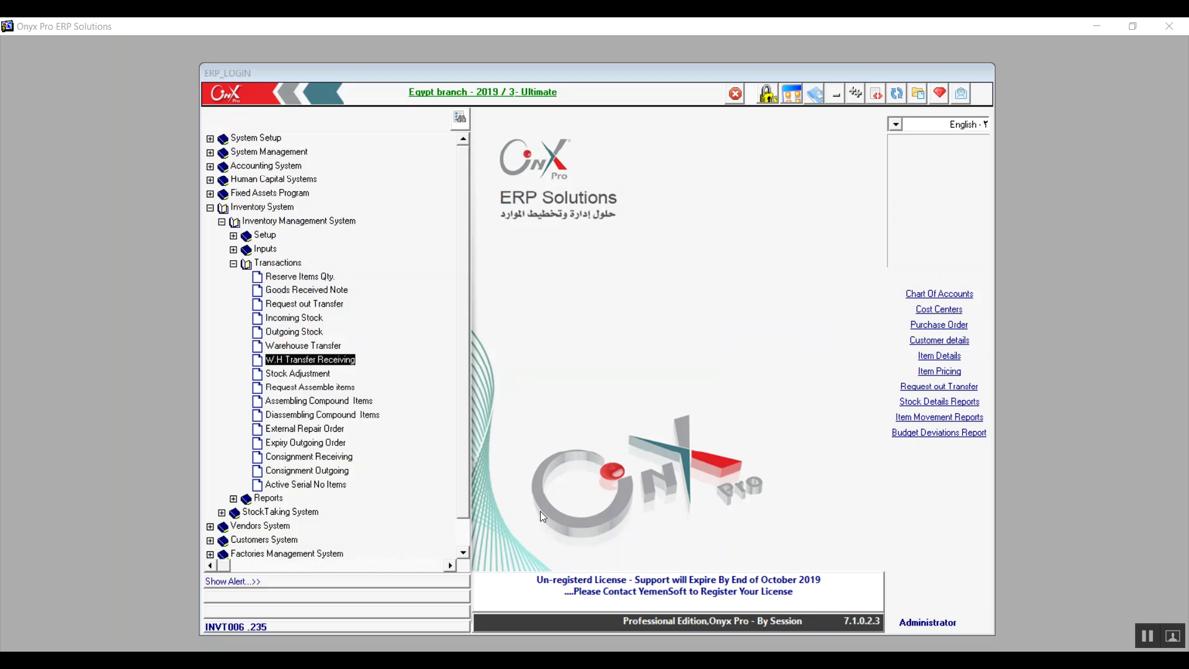
Step: Open the Stock Adjustment screen and start a new adjustment record
{"action": "double_click", "coordinate": [318, 373]}
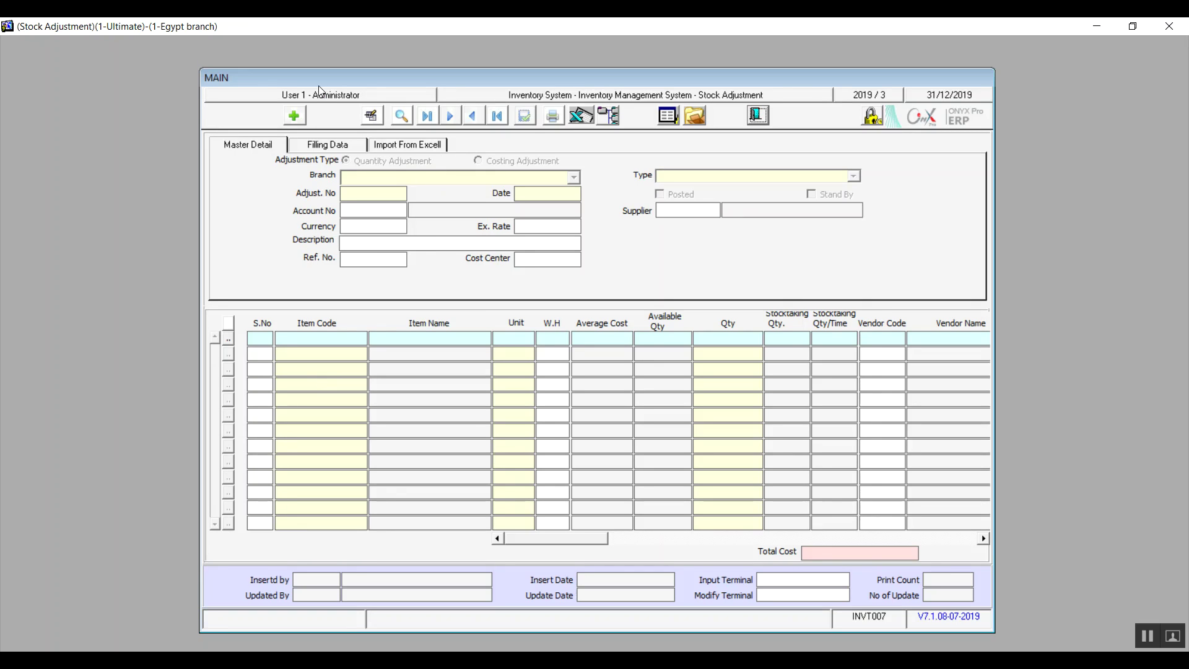
{"action": "left_click", "coordinate": [296, 115]}
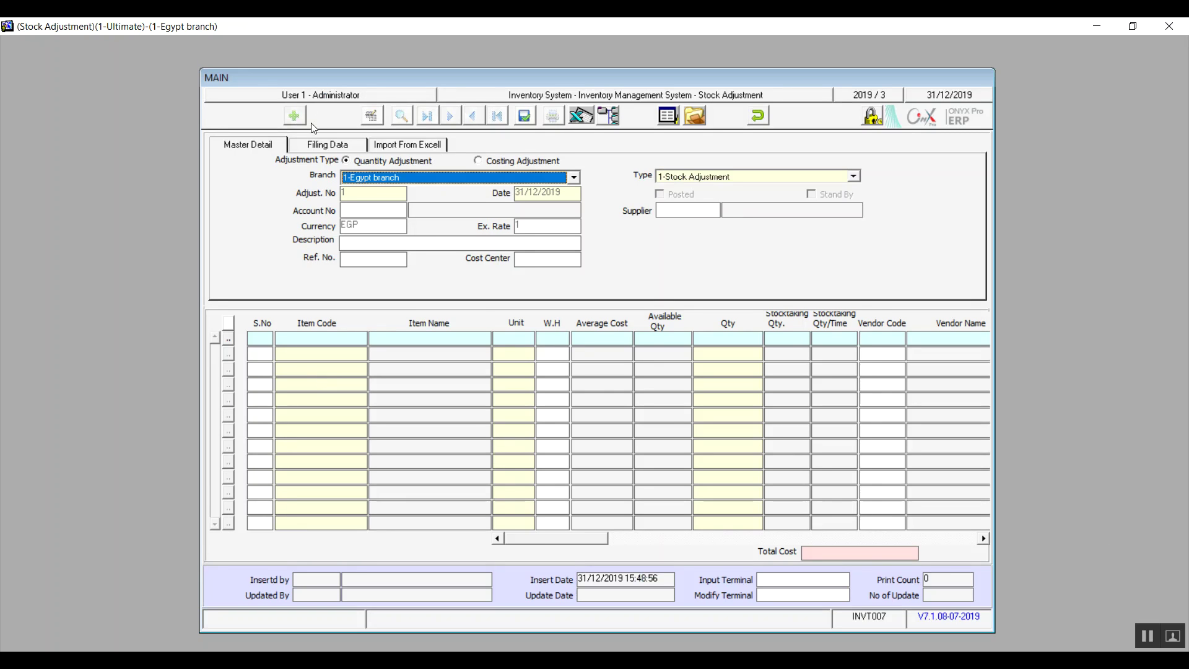
Step: View the Master Detail, Filling Data and Import From Excell sections of the new stock adjustment
{"action": "left_click", "coordinate": [388, 146]}
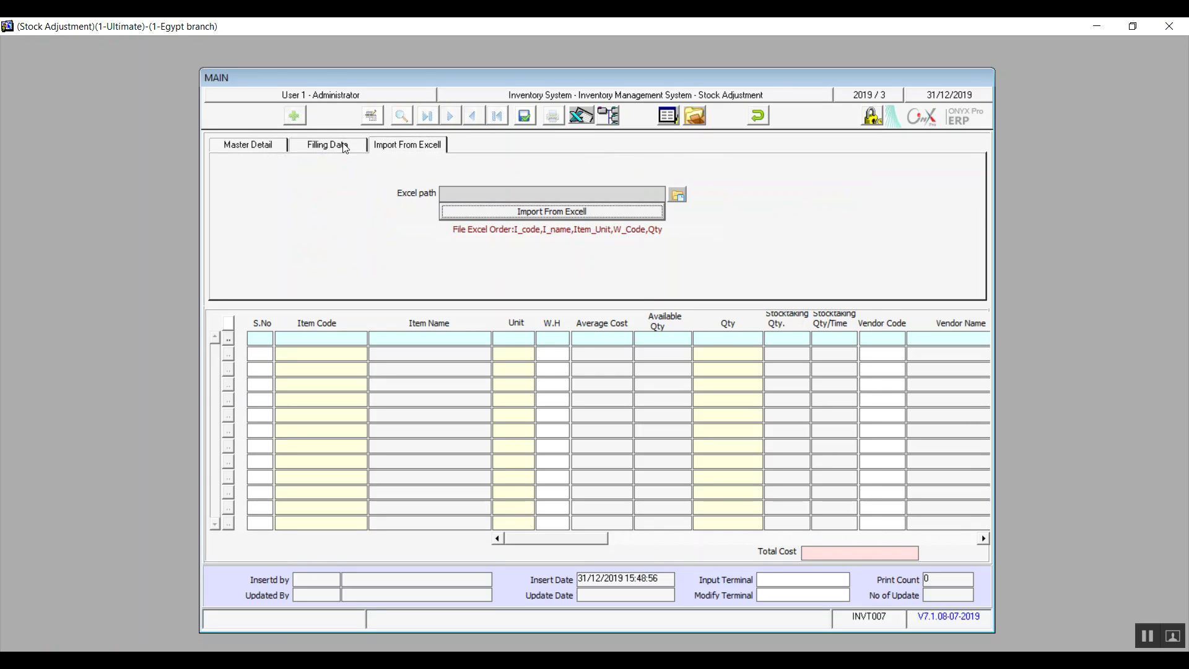
{"action": "left_click", "coordinate": [346, 147]}
{"action": "left_click", "coordinate": [267, 146]}
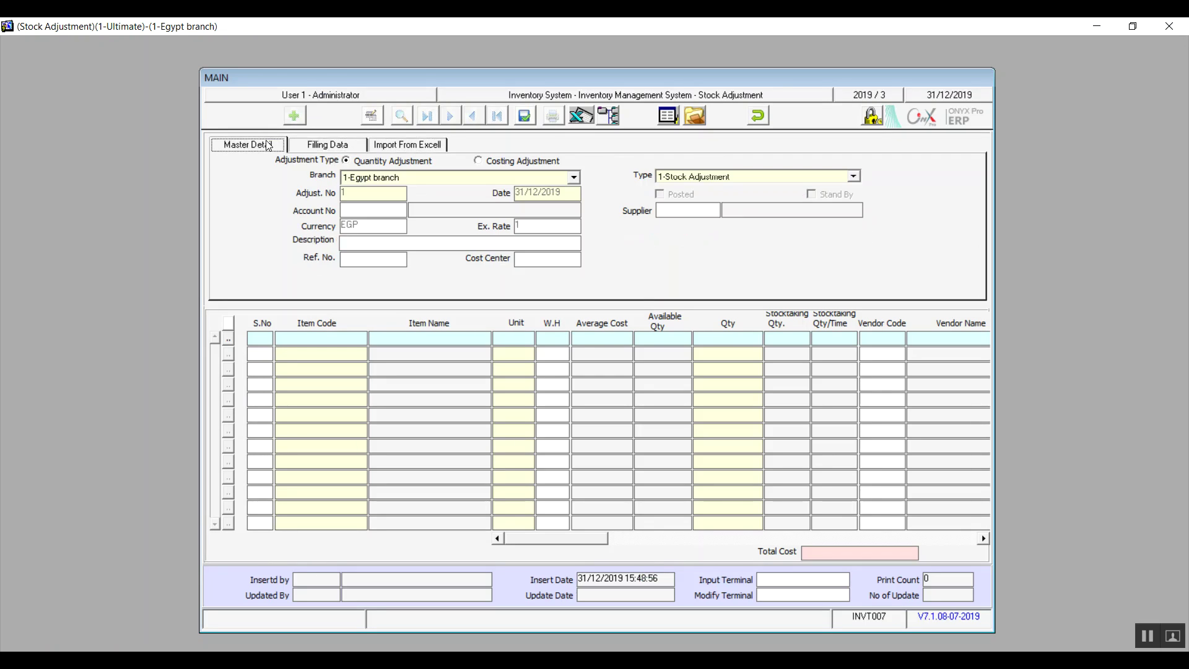
{"action": "left_click", "coordinate": [394, 149]}
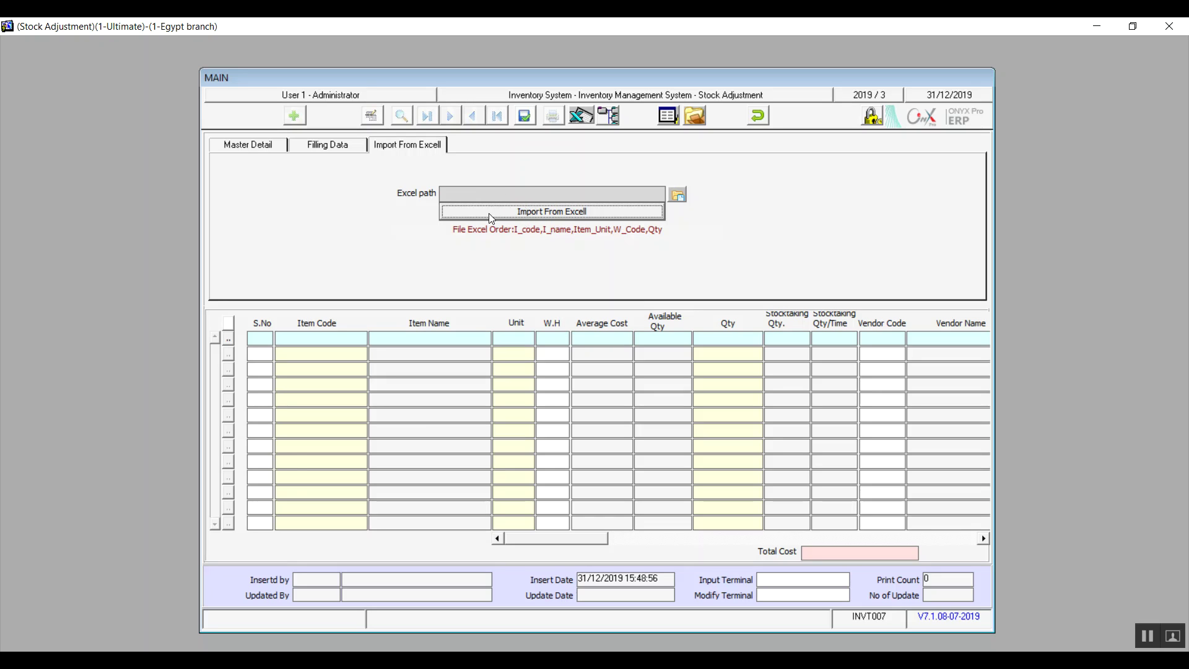
{"action": "left_click", "coordinate": [347, 148]}
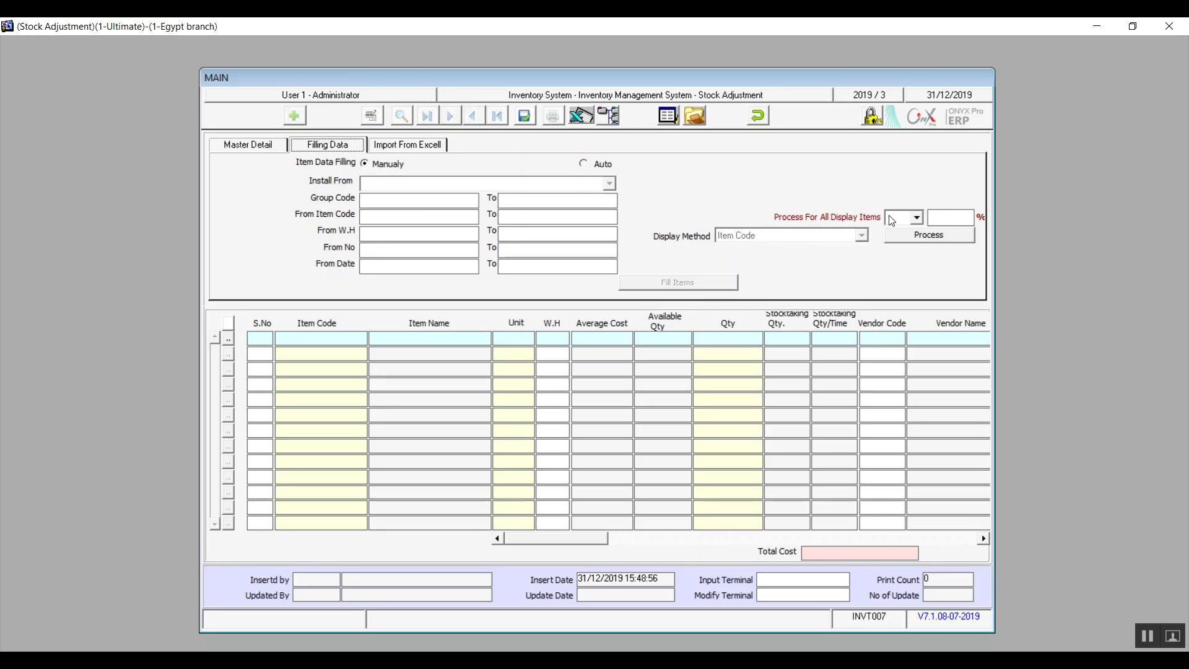
Step: Try to enter an item code in the first item line of the stock adjustment
{"action": "left_click", "coordinate": [396, 266]}
{"action": "left_click", "coordinate": [314, 340]}
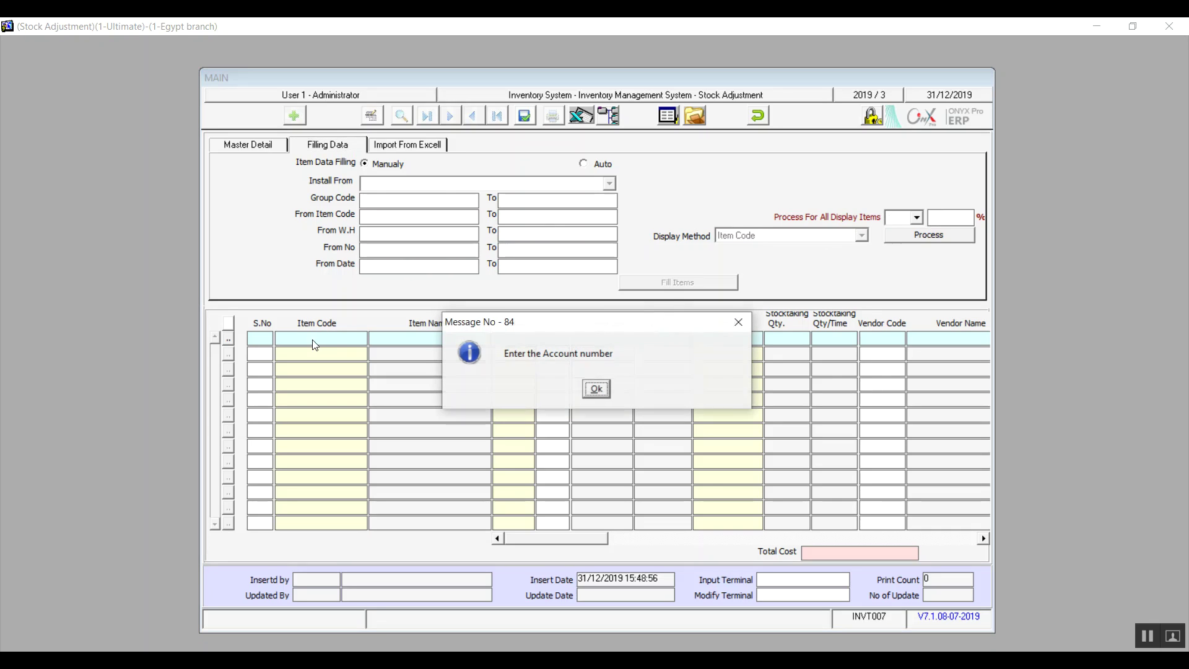
{"action": "left_click", "coordinate": [595, 386]}
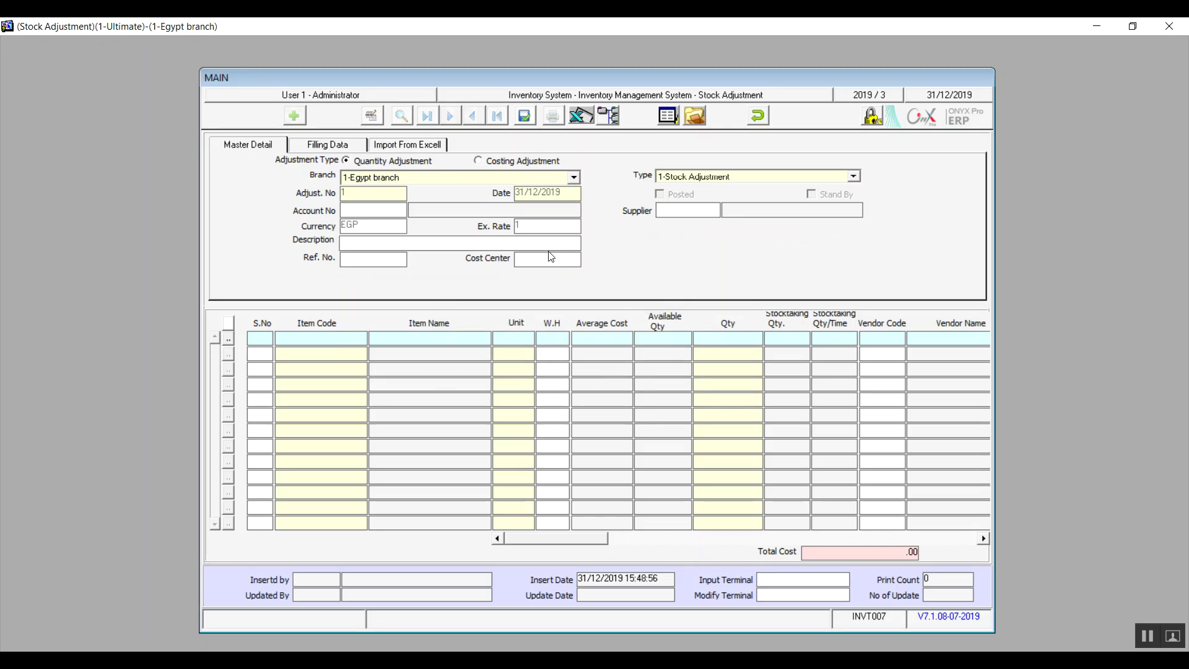
Step: Set the adjustment's item data filling to Auto and install from 6- Diff. W.H Transfer Qty
{"action": "left_click", "coordinate": [328, 146]}
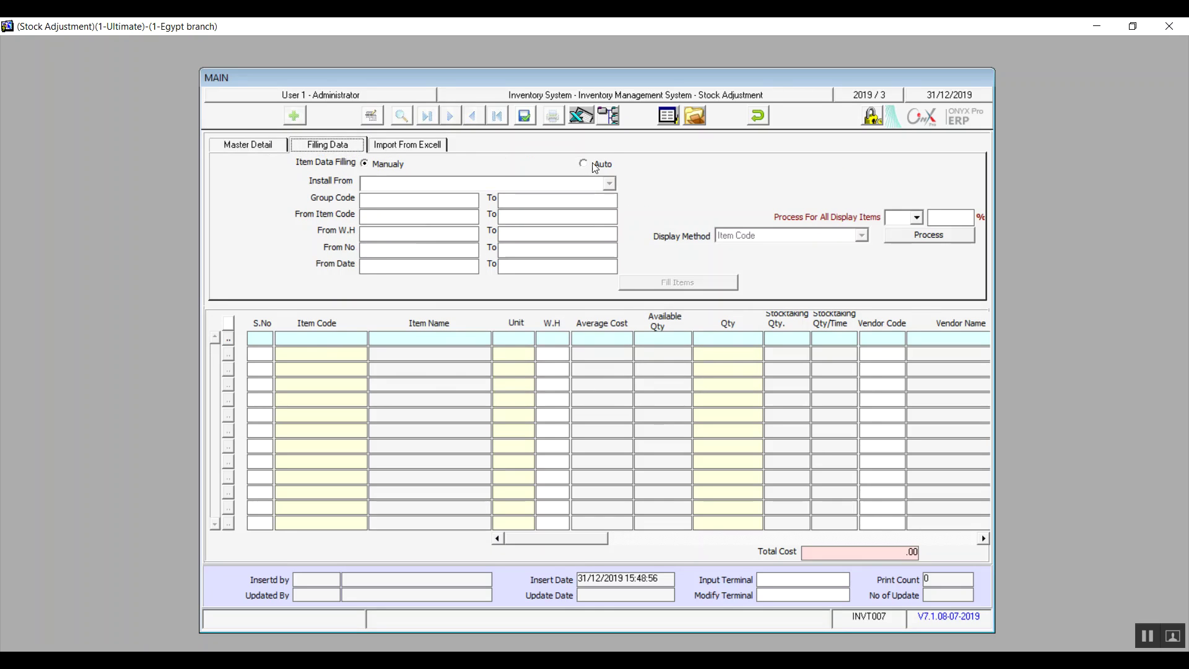
{"action": "left_click", "coordinate": [593, 165]}
{"action": "left_click", "coordinate": [609, 183]}
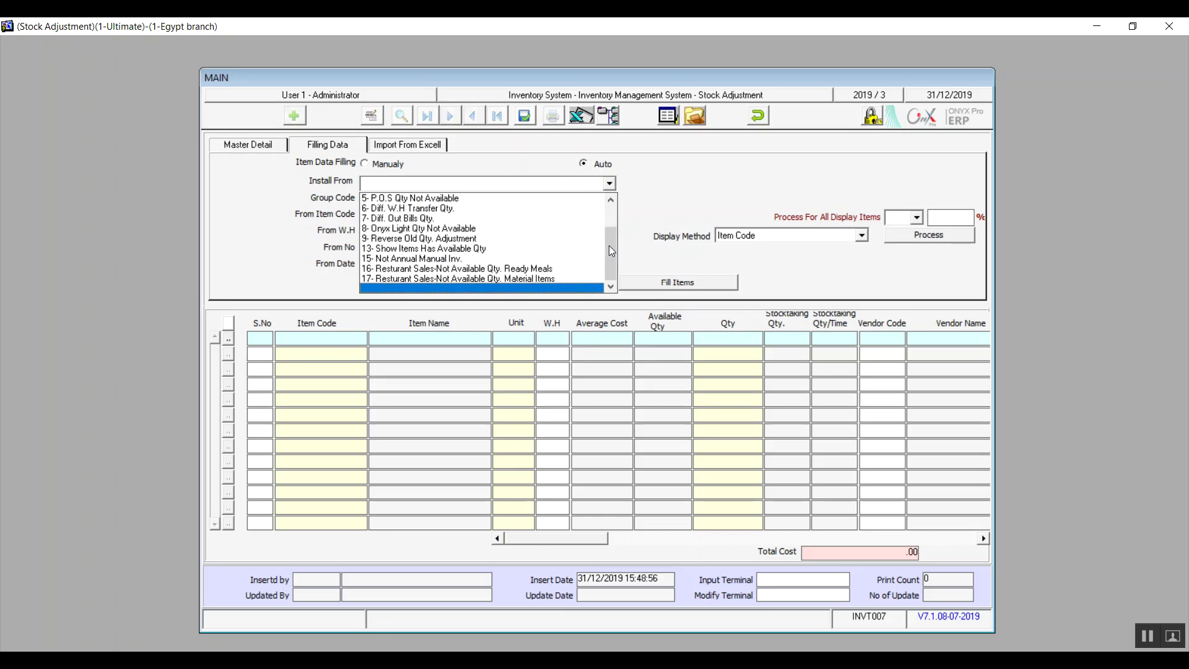
{"action": "left_click_drag", "start_coordinate": [608, 244], "coordinate": [612, 209]}
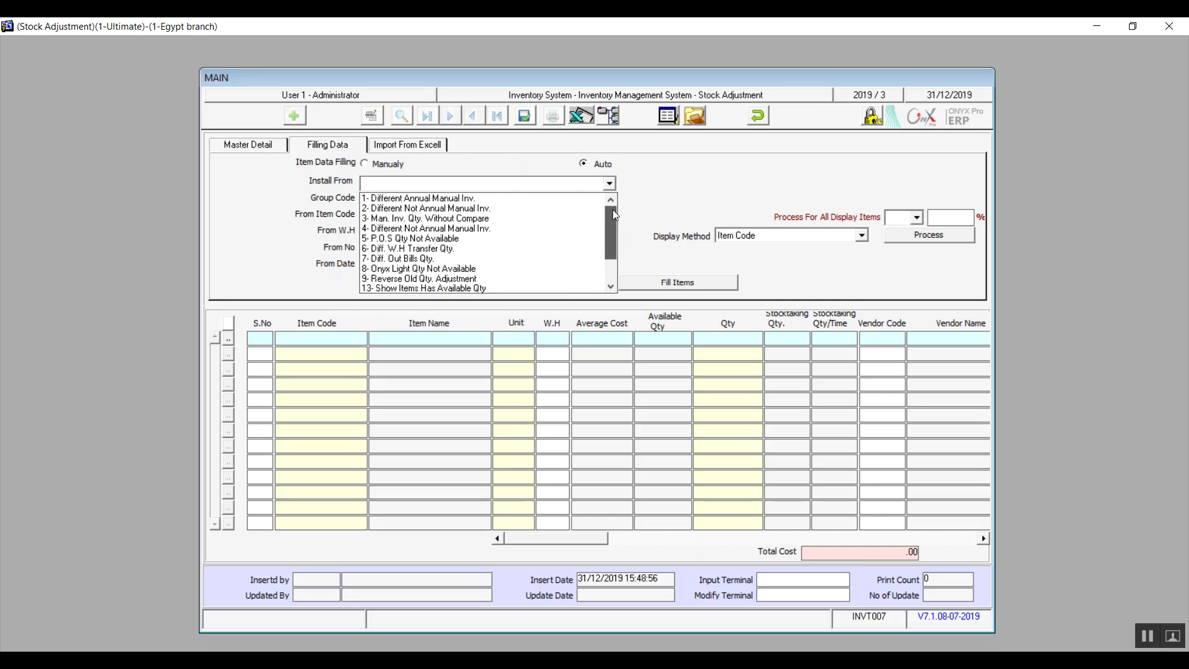
{"action": "left_click", "coordinate": [421, 248]}
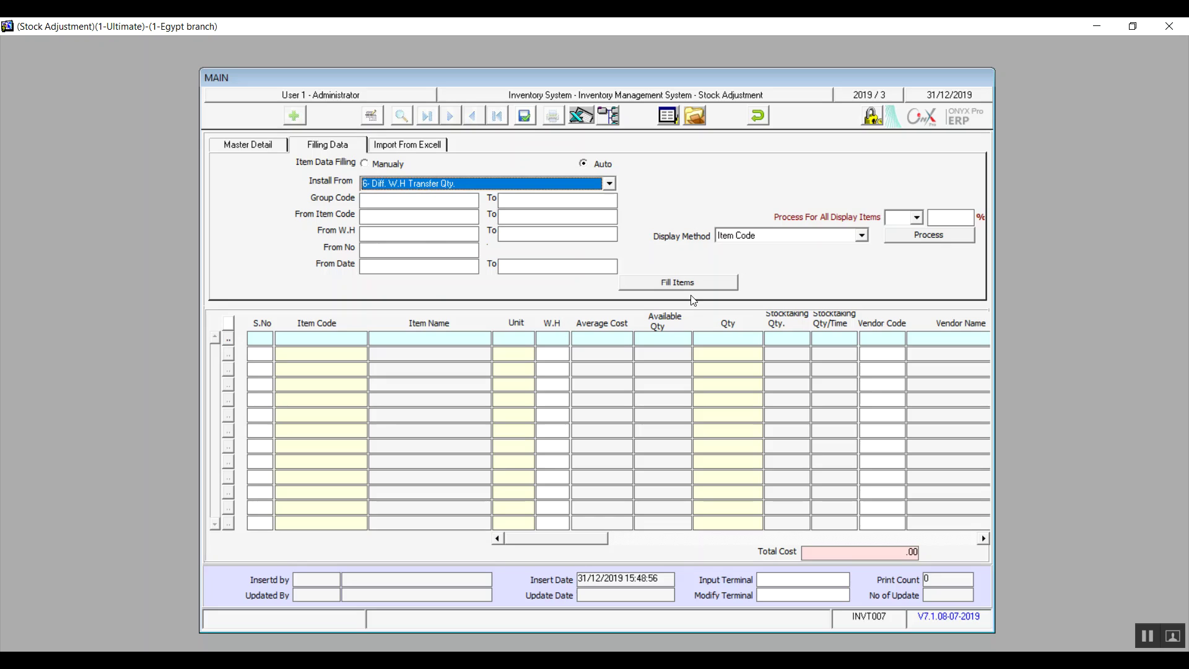
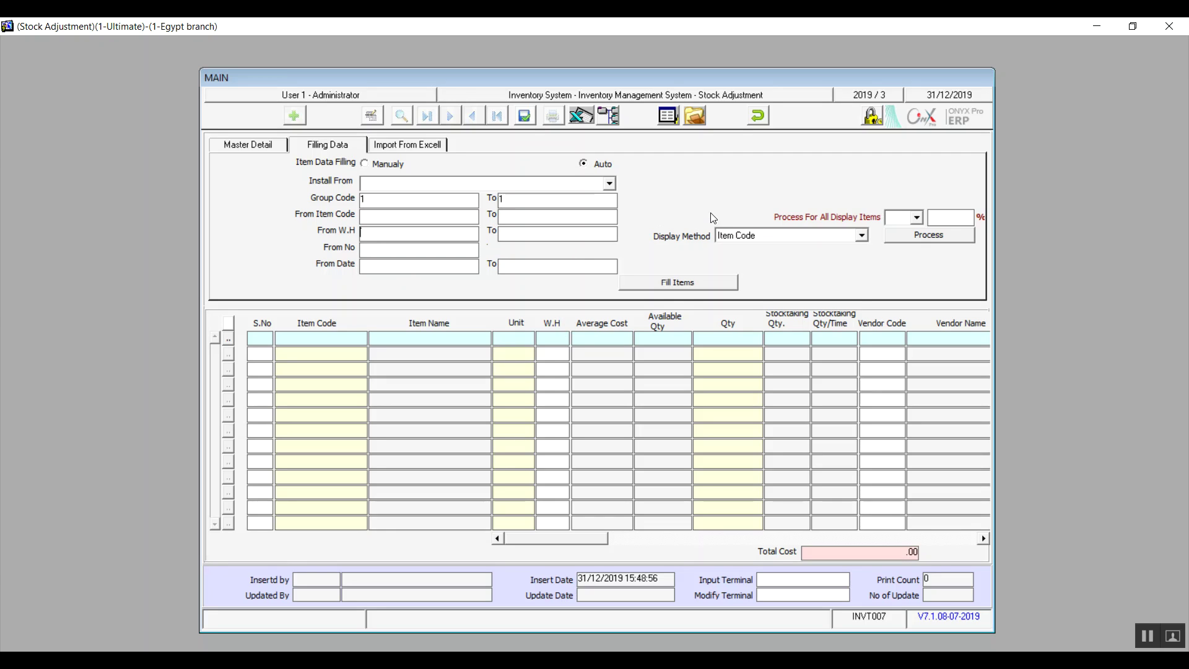
Step: Set Process For All Display Items to + 1 % and the display method to Item Code
{"action": "left_click", "coordinate": [604, 198]}
{"action": "left_click", "coordinate": [916, 217]}
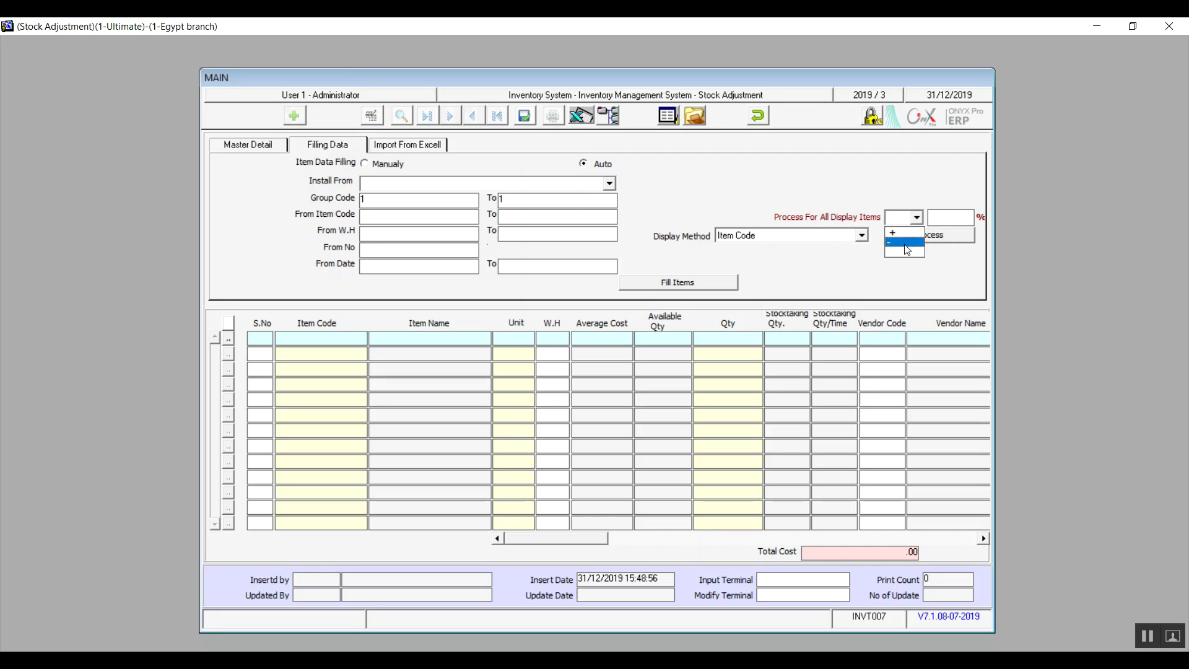
{"action": "left_click", "coordinate": [905, 234]}
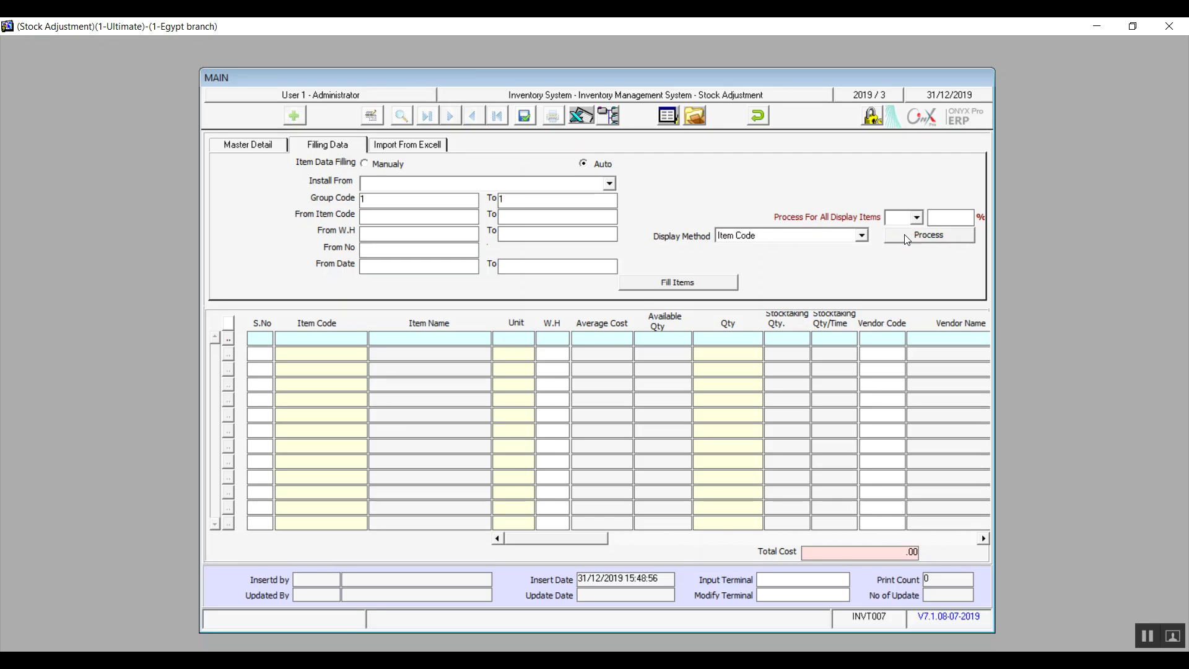
{"action": "left_click", "coordinate": [947, 218]}
{"action": "type", "text": "1"}
{"action": "left_click", "coordinate": [782, 236]}
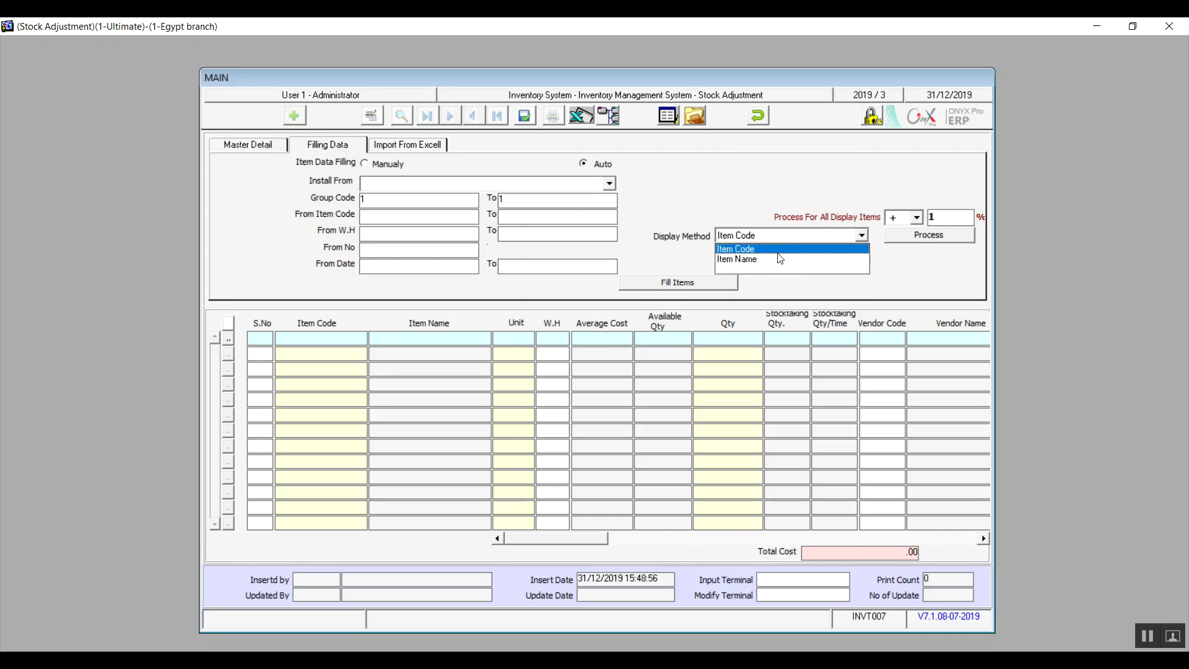
{"action": "left_click", "coordinate": [779, 248]}
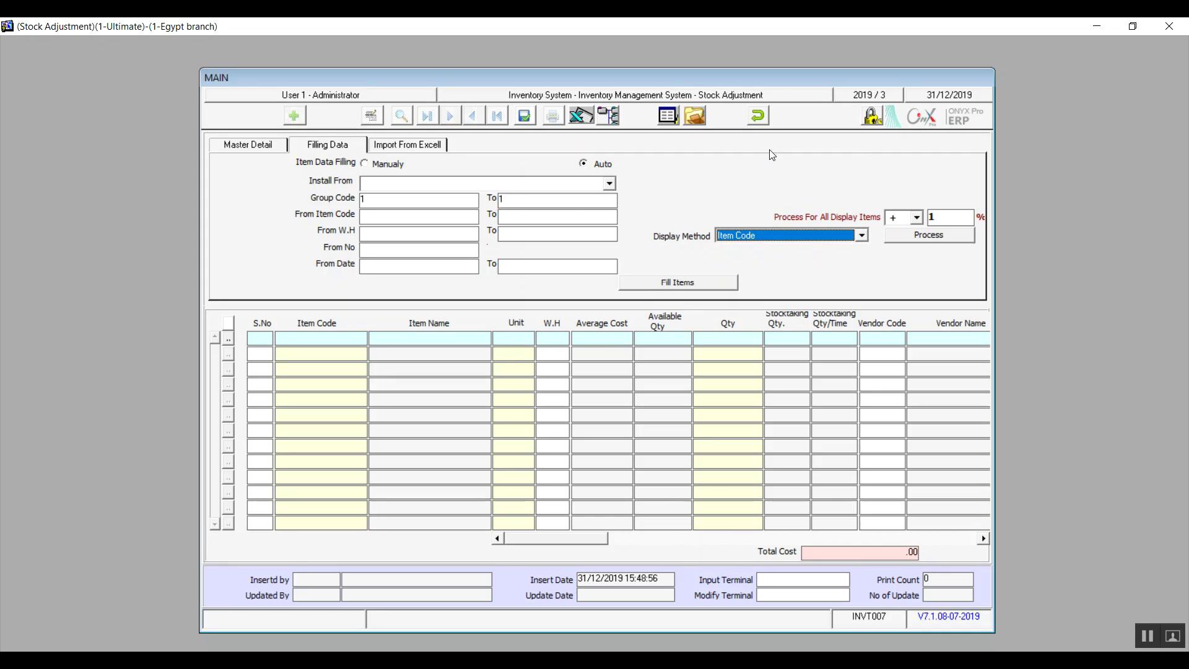
Step: Cancel the current stock adjustment and start a new one from Master Detail for 1-Egypt branch
{"action": "left_click", "coordinate": [758, 114]}
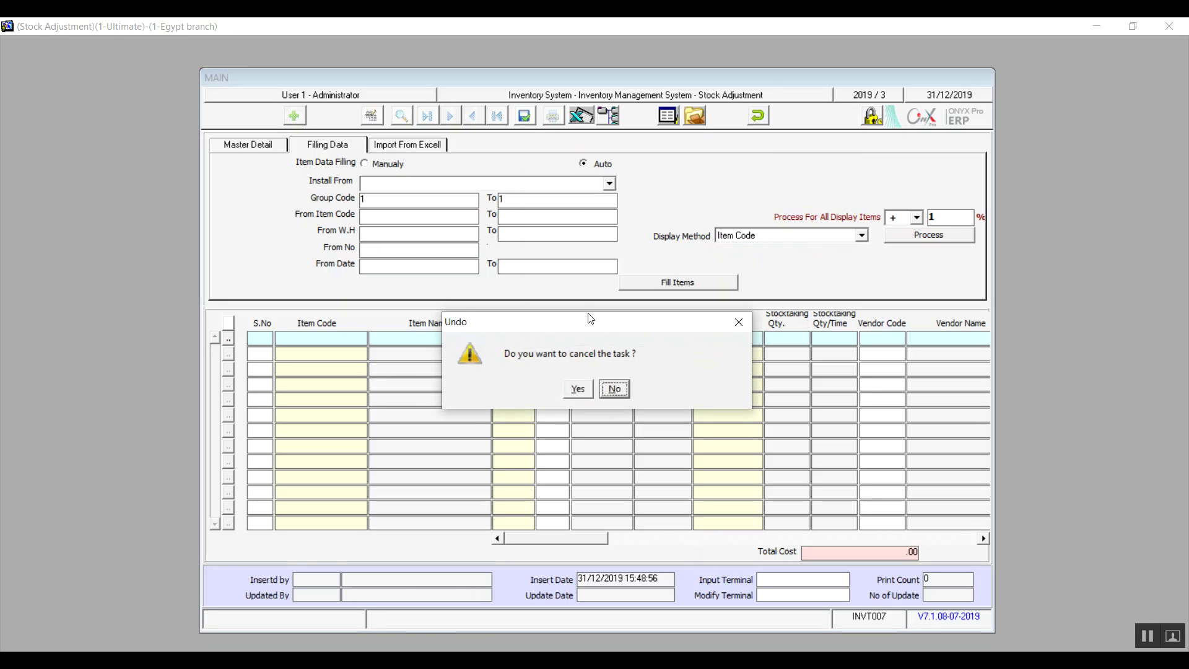
{"action": "left_click", "coordinate": [582, 387]}
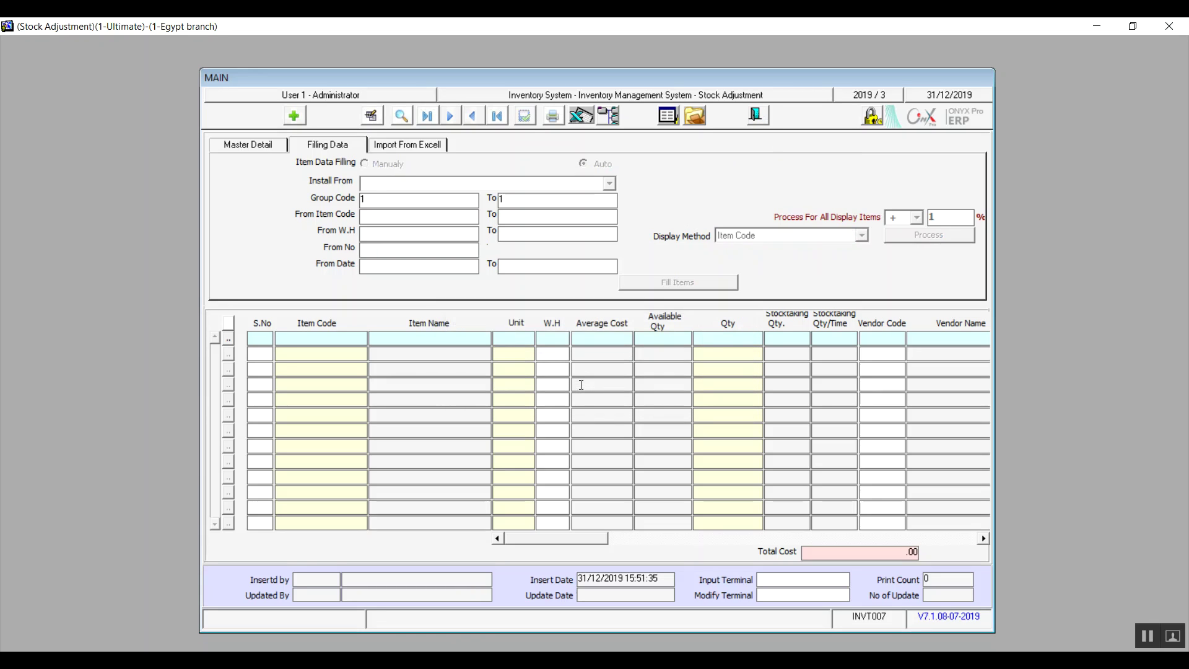
{"action": "left_click", "coordinate": [259, 146]}
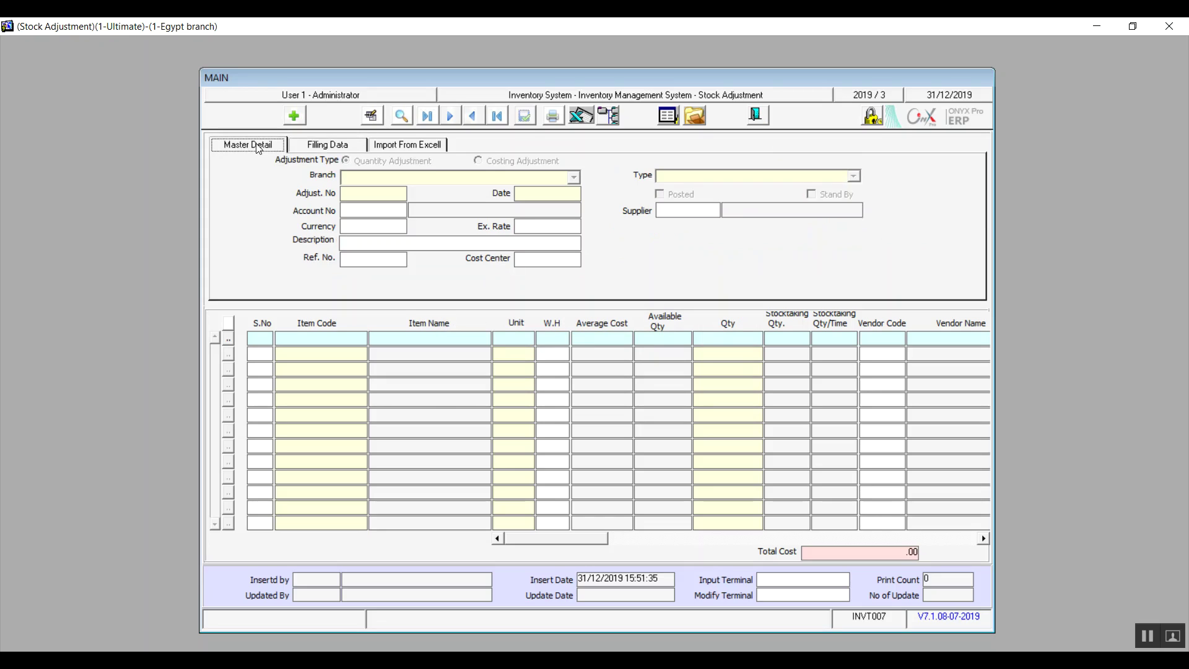
{"action": "left_click", "coordinate": [294, 116]}
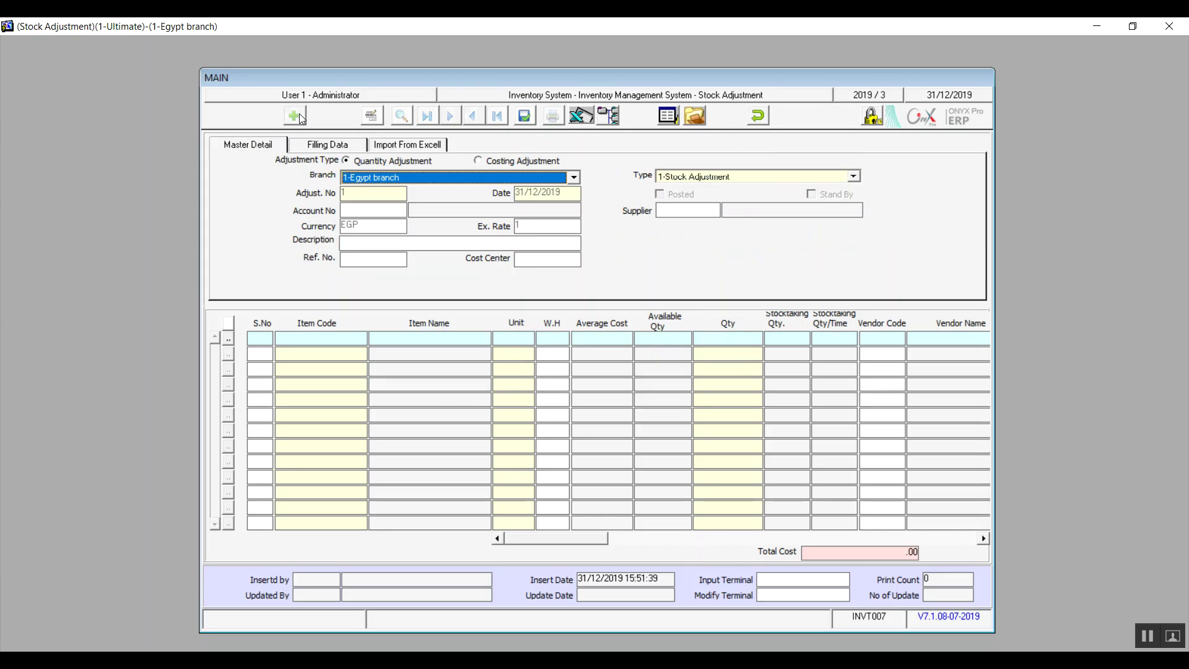
{"action": "left_click", "coordinate": [362, 179]}
{"action": "left_click", "coordinate": [363, 180]}
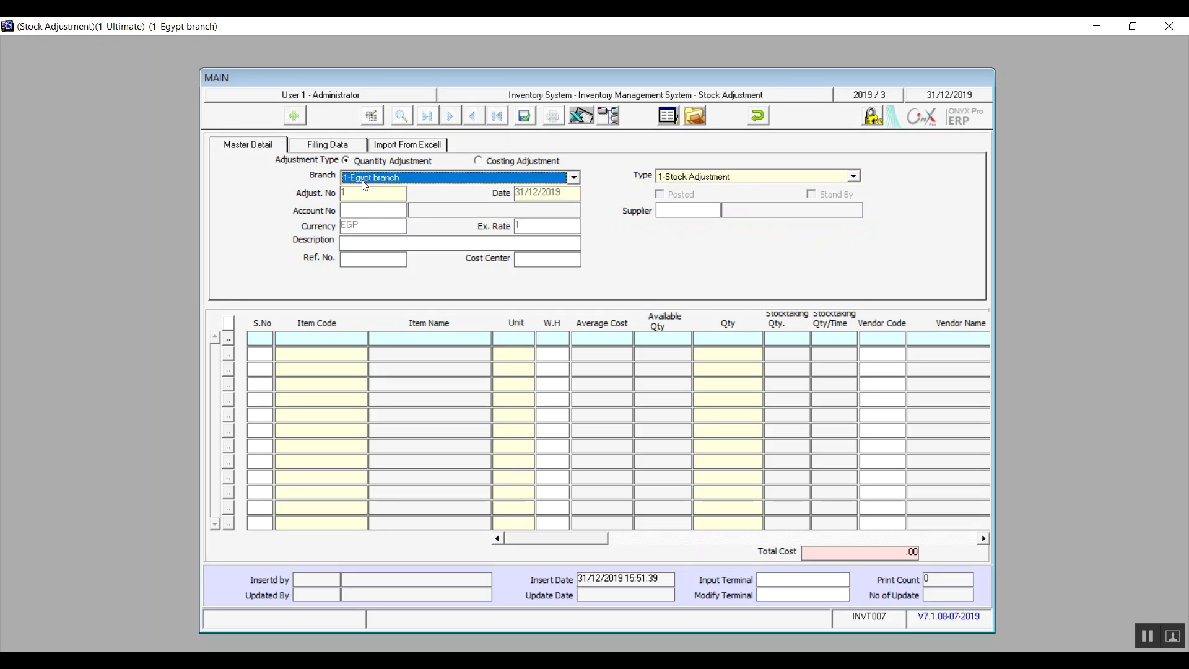
Step: Search the Accounts list for the adjustment's Account No by the start of an account number, leaving the field empty
{"action": "left_click", "coordinate": [353, 209]}
{"action": "double_click", "coordinate": [354, 211]}
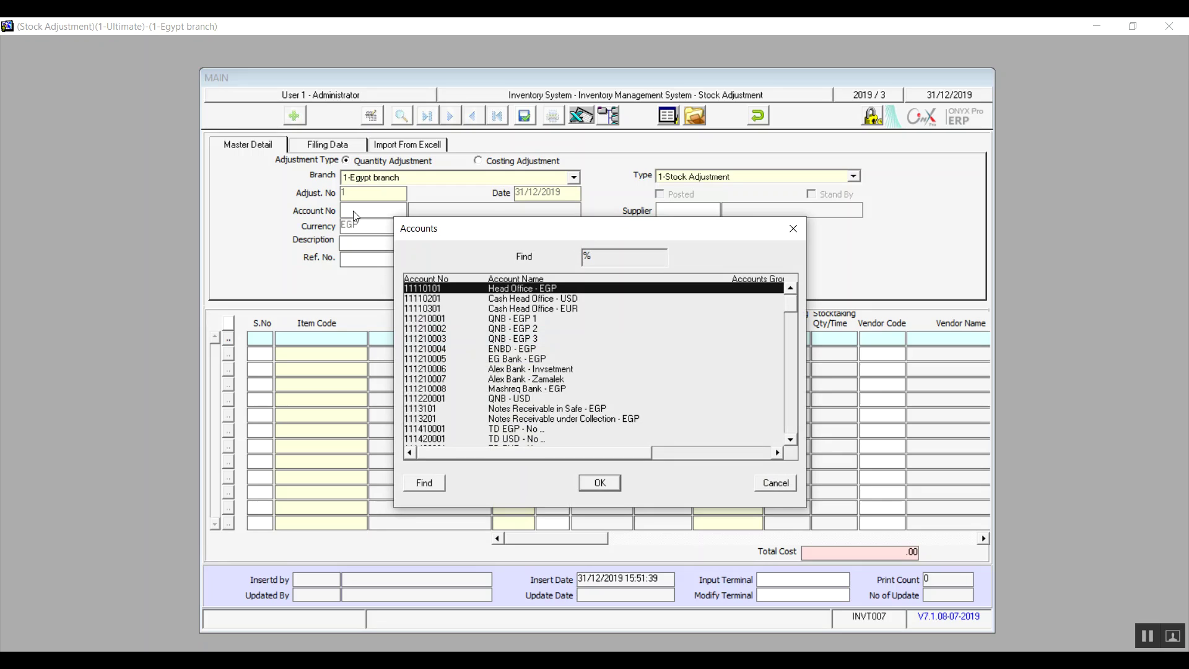
{"action": "type", "text": "3210200"}
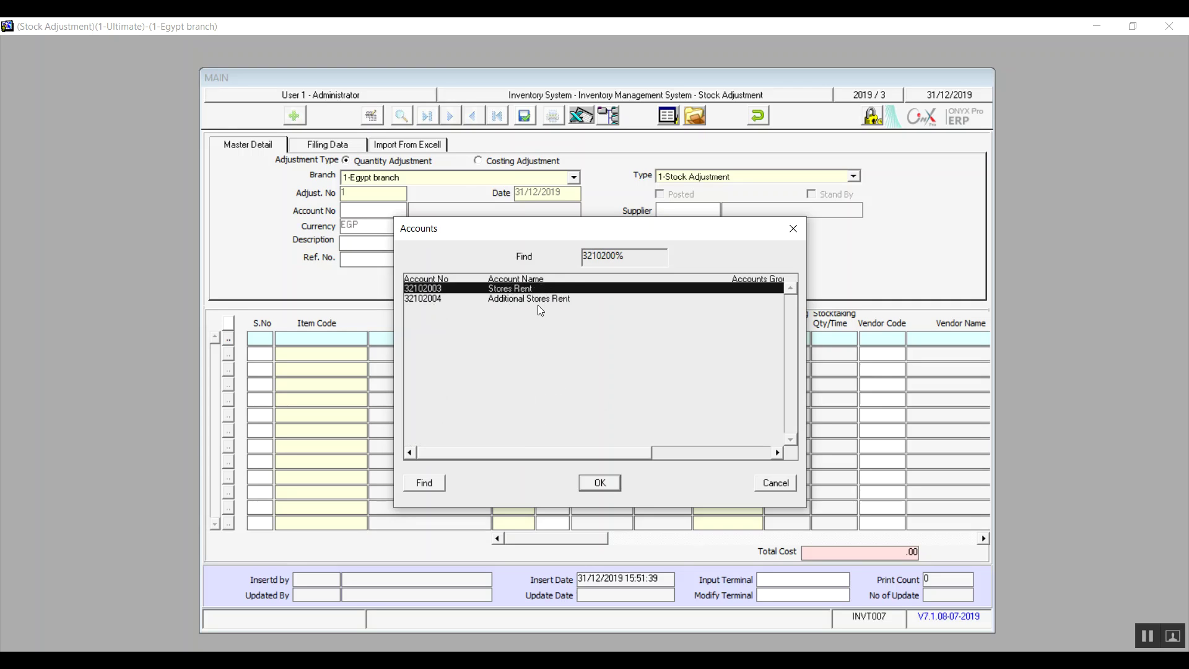
{"action": "double_click", "coordinate": [646, 258]}
{"action": "key", "text": "BackSpace"}
{"action": "type", "text": "%"}
{"action": "left_click", "coordinate": [776, 483]}
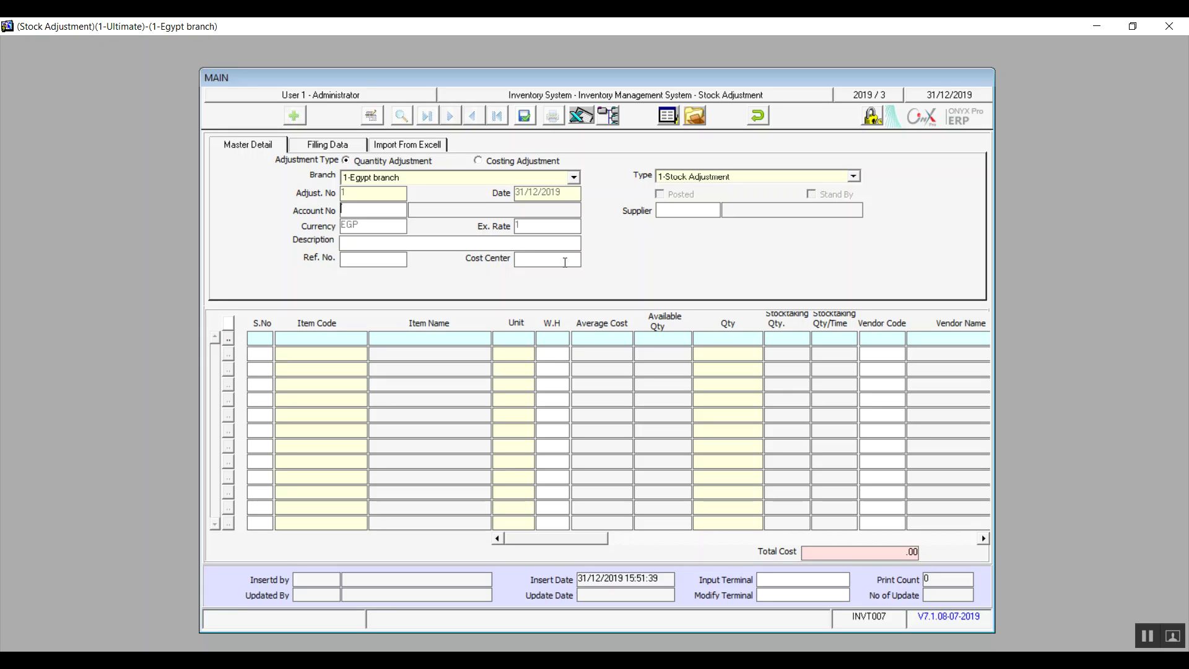
Step: View the available cost centers and the Vendors list for the adjustment's Supplier without selecting an entry
{"action": "double_click", "coordinate": [564, 262]}
{"action": "left_click", "coordinate": [769, 483]}
{"action": "double_click", "coordinate": [672, 205]}
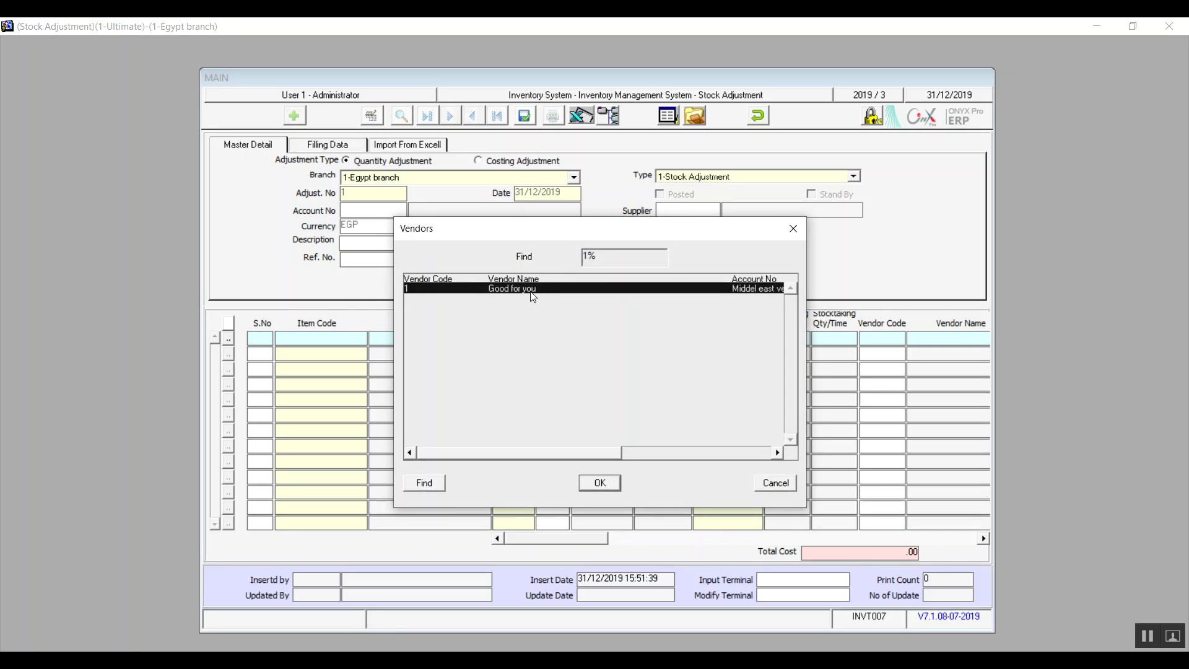
{"action": "left_click", "coordinate": [787, 486]}
{"action": "left_click", "coordinate": [783, 482]}
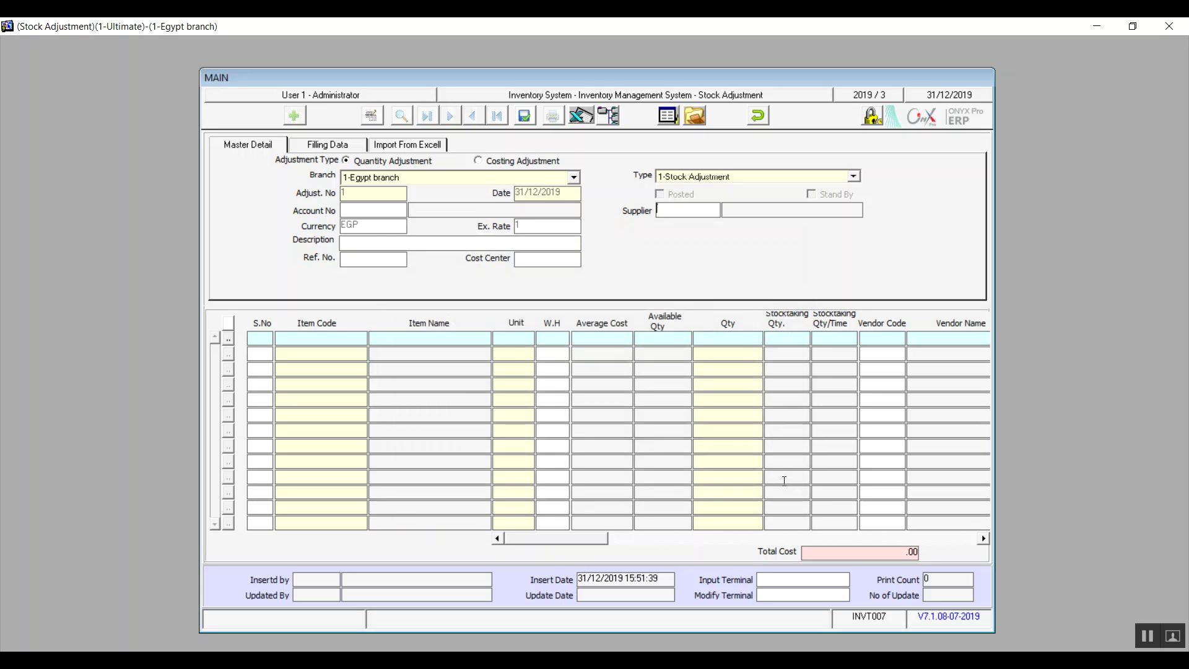
Step: Try to enter an item code and a vendor code in the first item line of the stock adjustment
{"action": "left_click", "coordinate": [324, 342]}
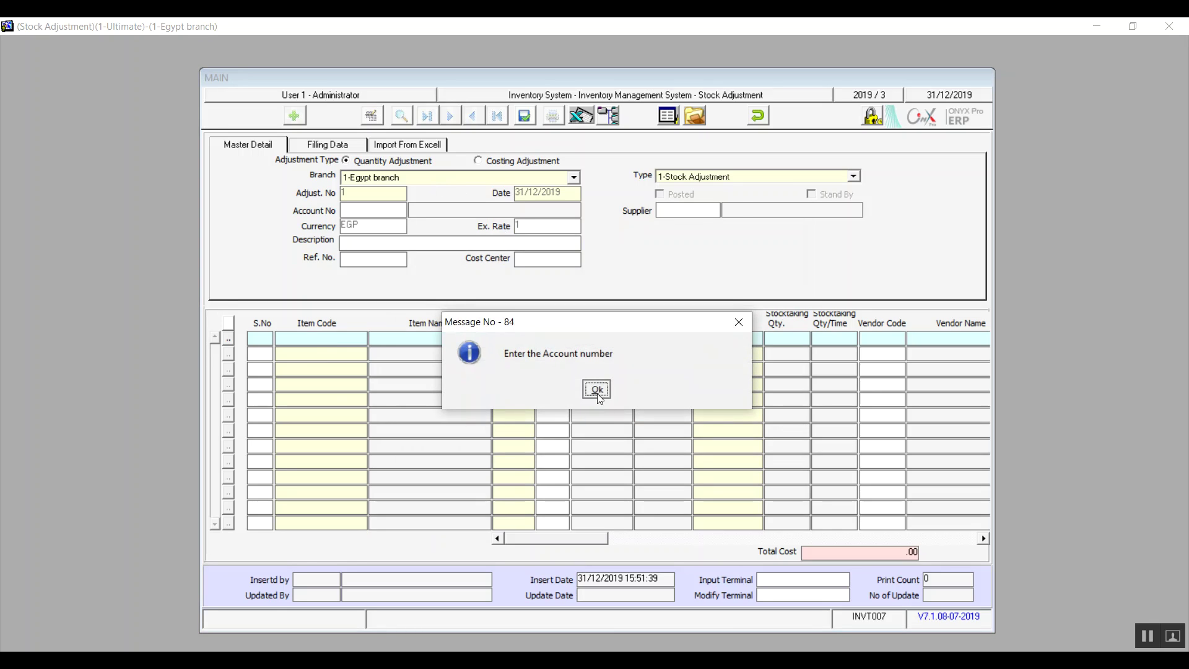
{"action": "left_click", "coordinate": [595, 389]}
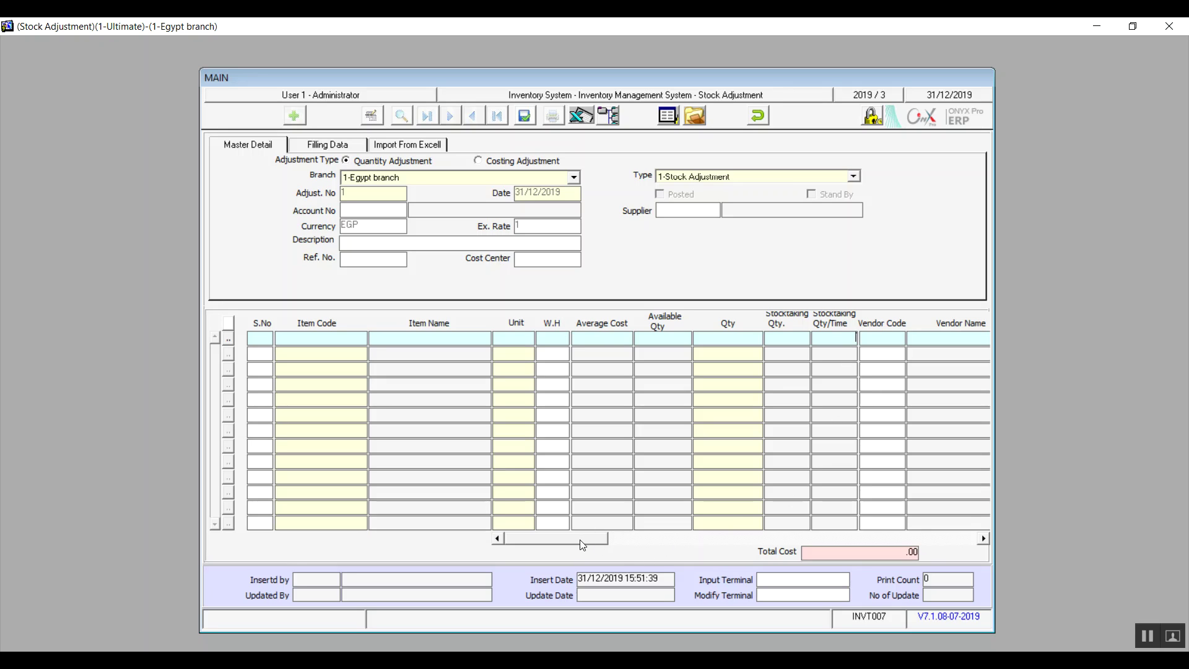
{"action": "left_click_drag", "start_coordinate": [582, 545], "coordinate": [626, 545]}
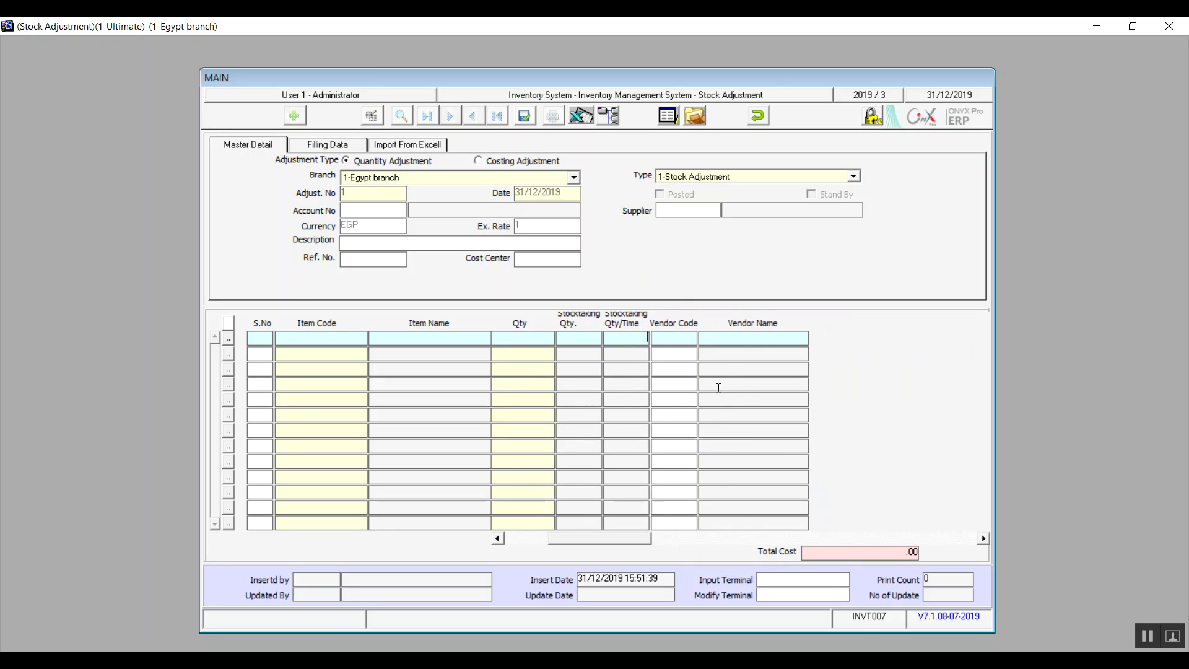
{"action": "left_click", "coordinate": [680, 340]}
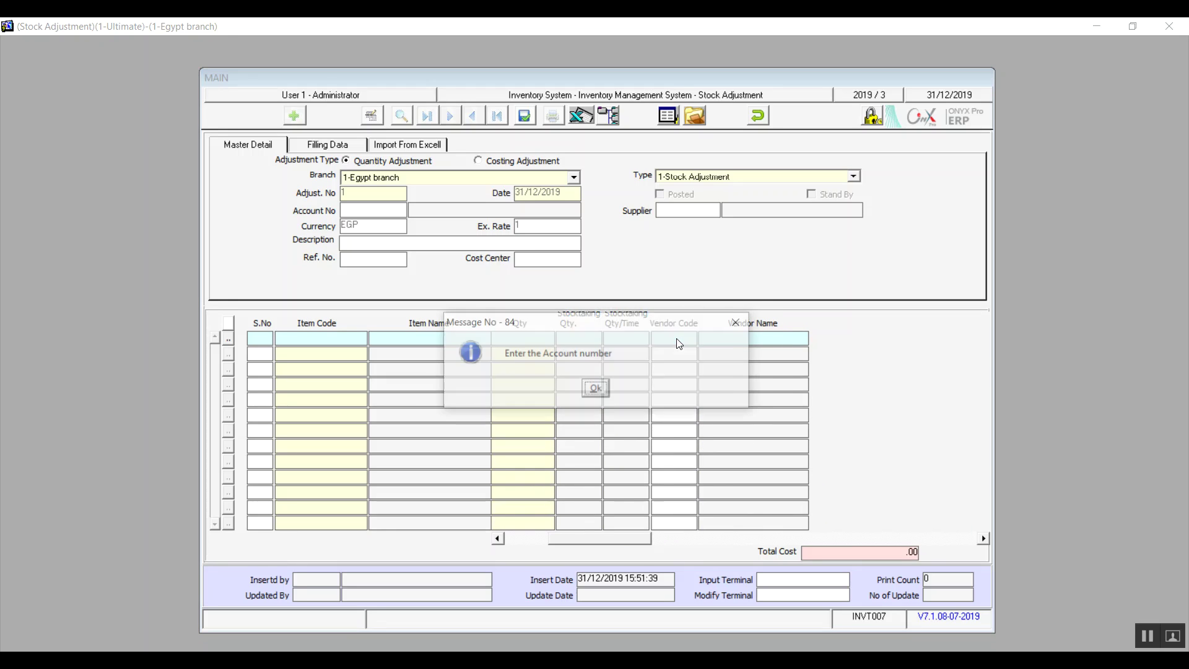
{"action": "left_click", "coordinate": [591, 389]}
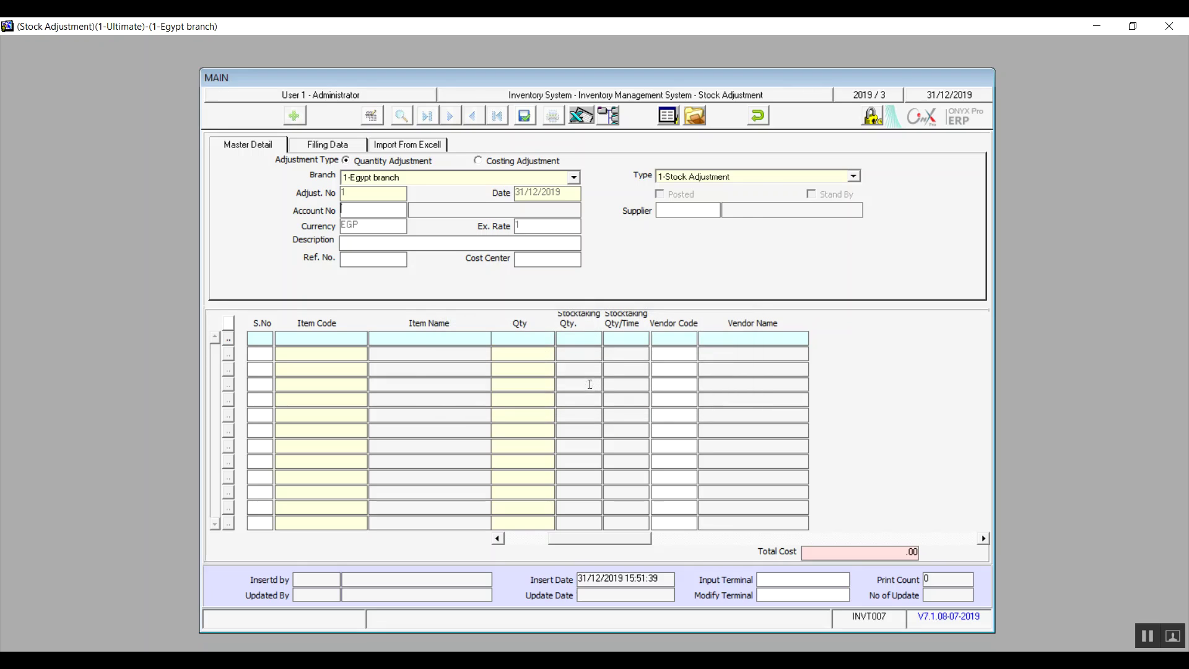
Step: Close the stock adjustment without saving and collapse the Inventory System branch of the module tree
{"action": "left_click", "coordinate": [759, 124]}
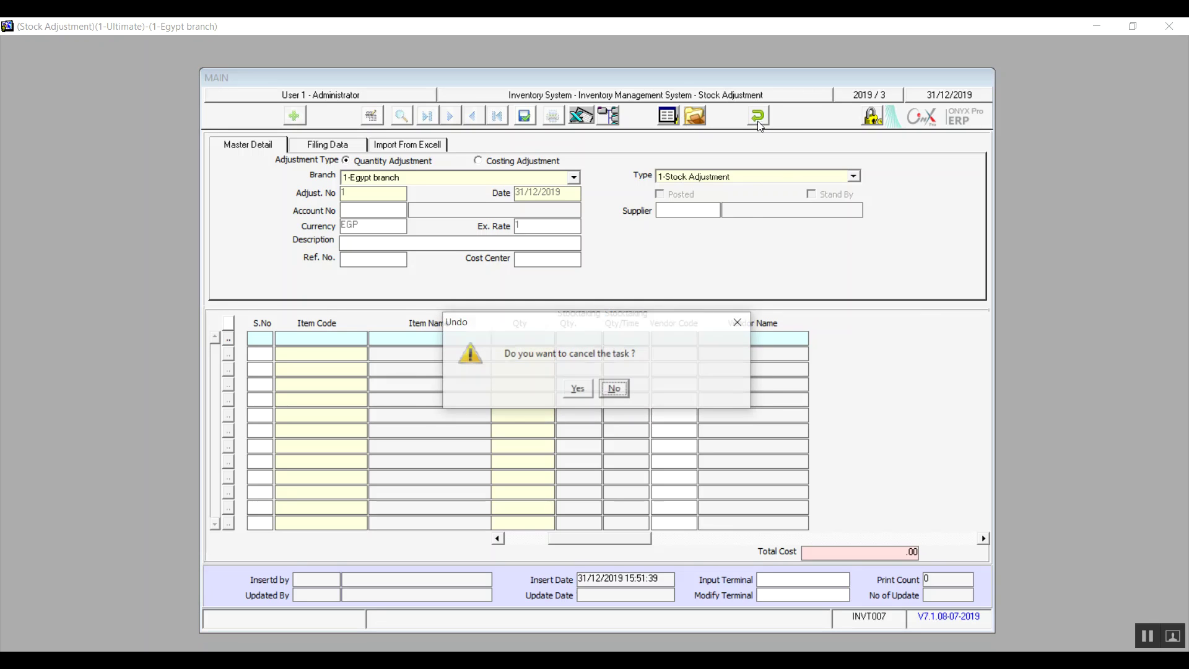
{"action": "left_click", "coordinate": [578, 390]}
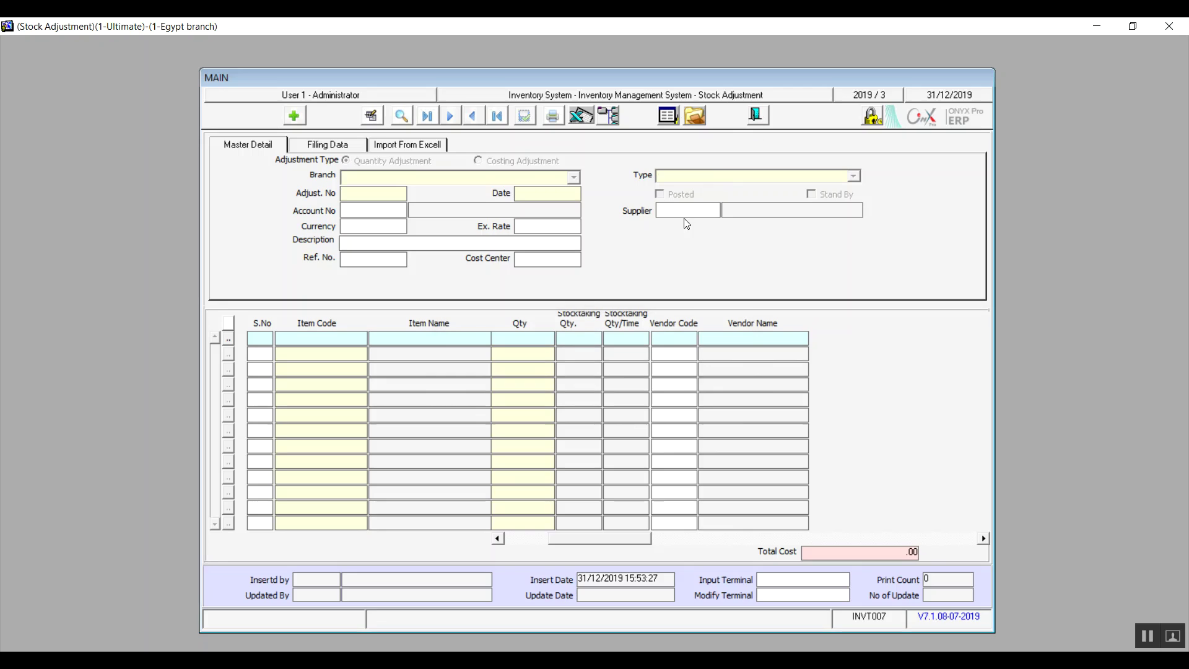
{"action": "left_click", "coordinate": [755, 118]}
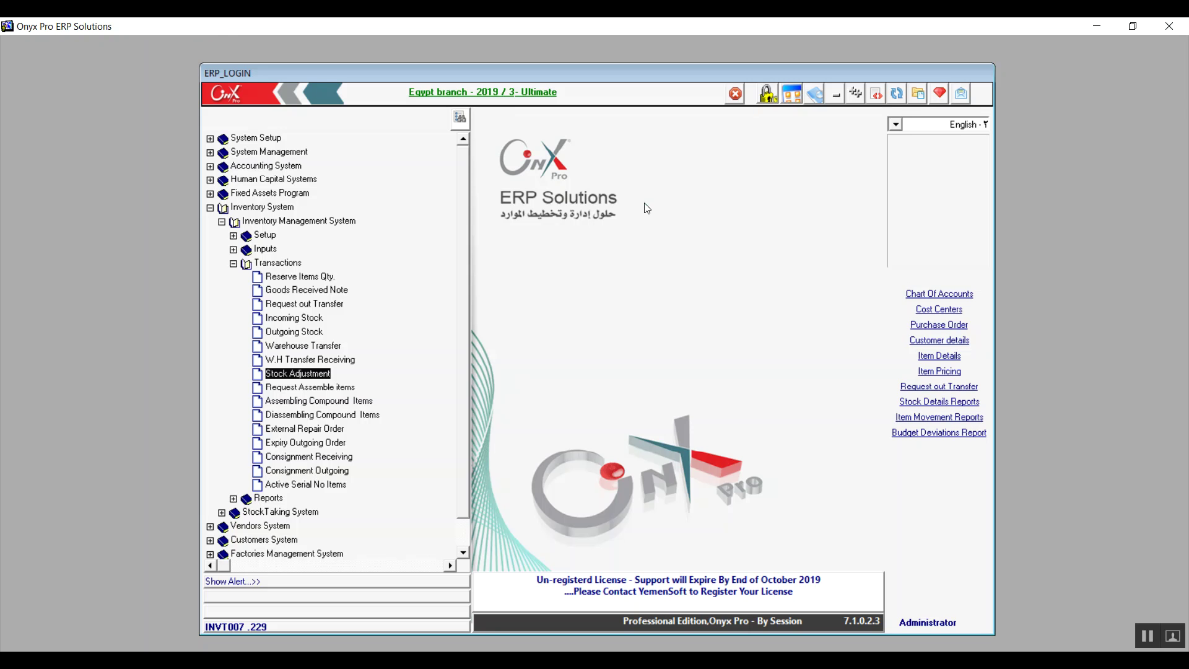
{"action": "left_click", "coordinate": [211, 208]}
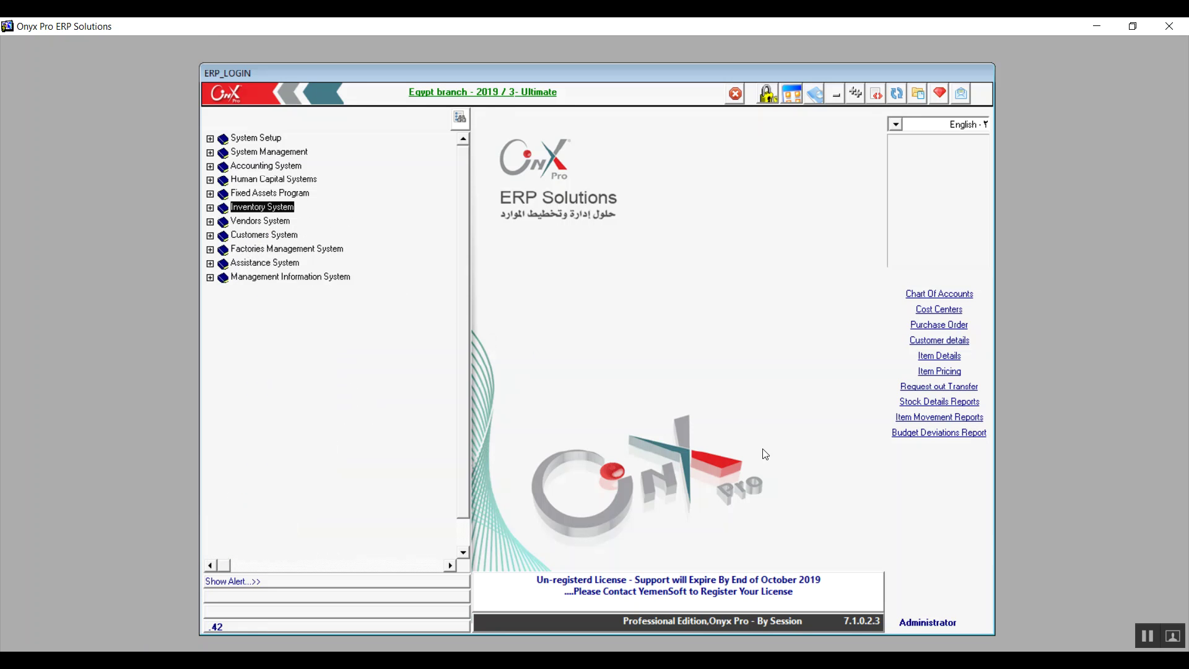